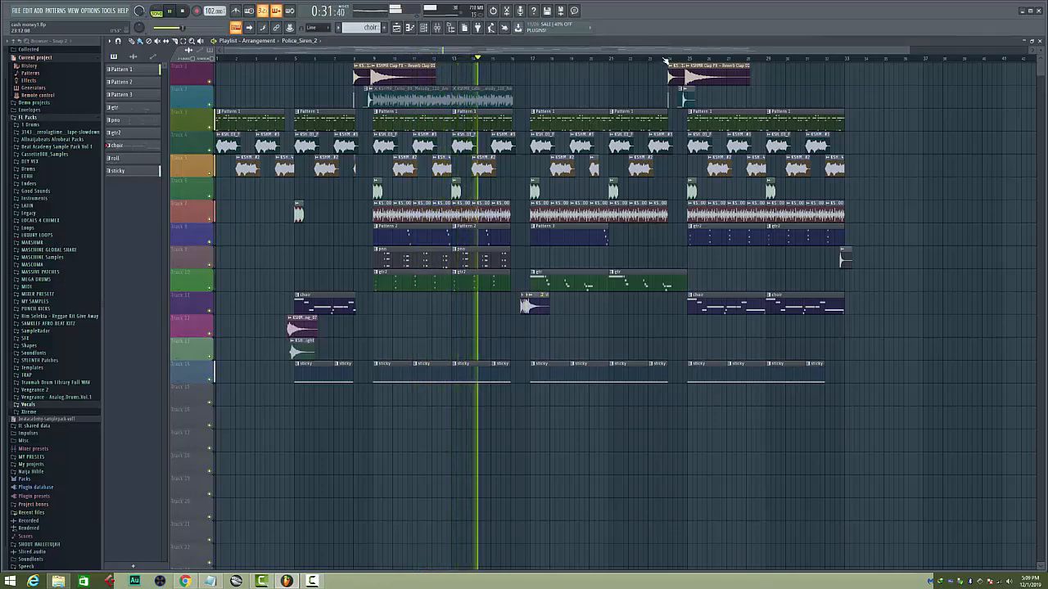
Solo the string sustain tracks 4 and 5 and play them from bar 17
click(665, 61)
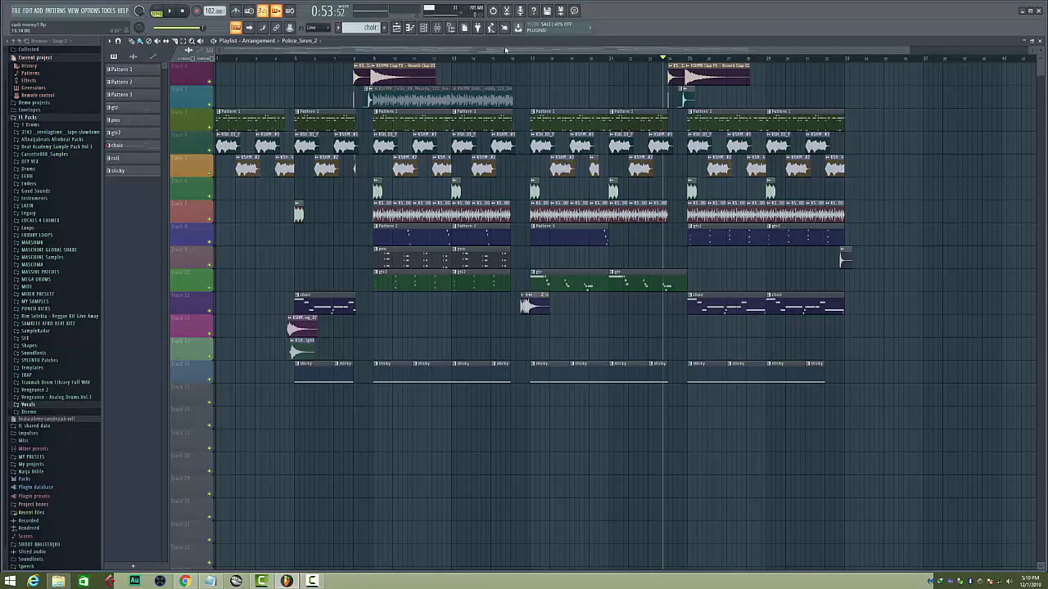
click(533, 58)
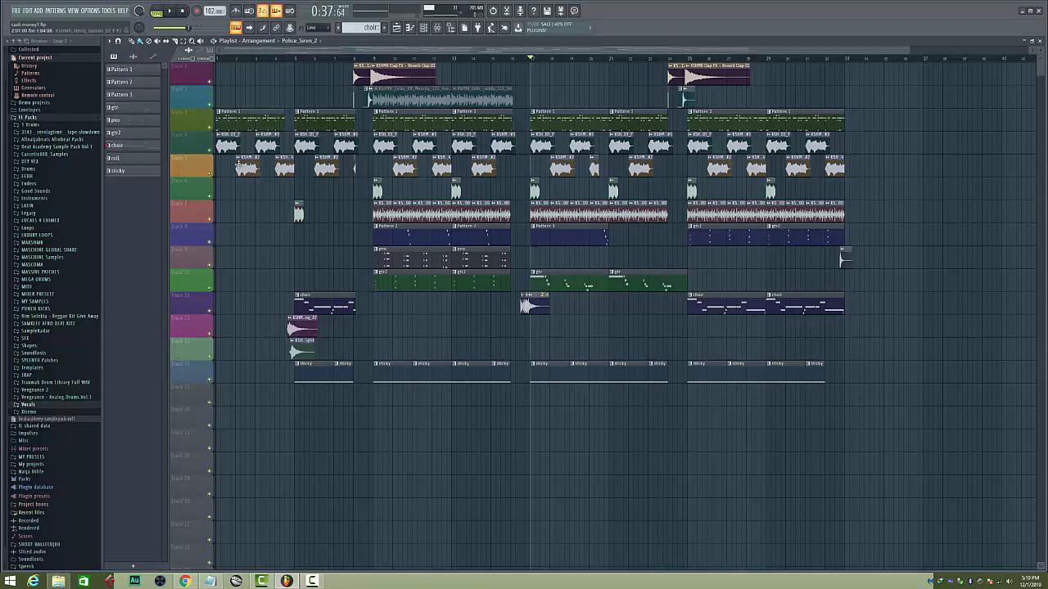
right_click(209, 151)
click(209, 175)
key(space)
scroll(552, 59, up, 4)
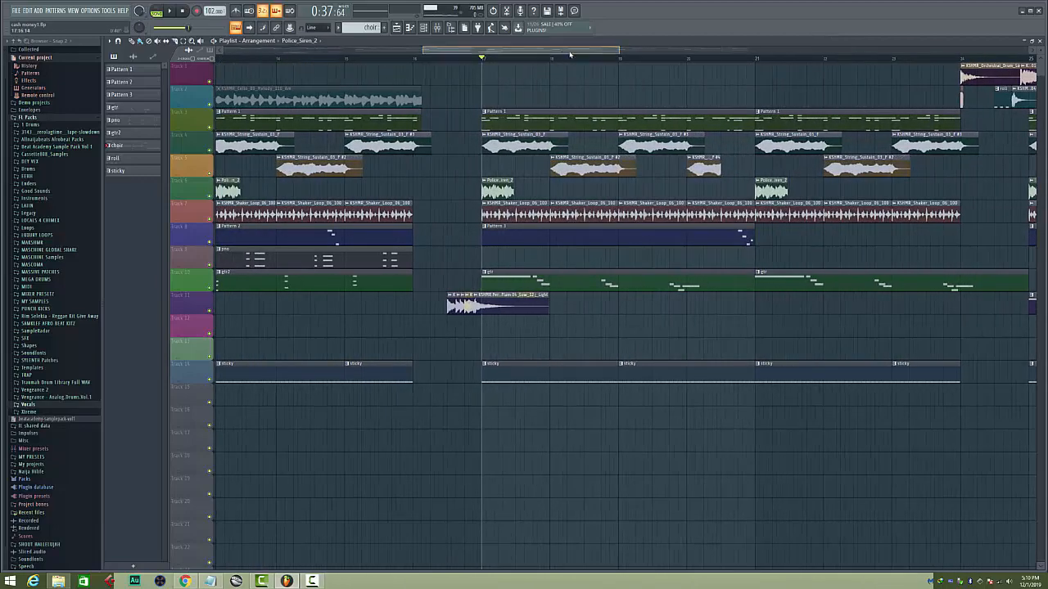
Examine the channel settings of the KSHMR_String_Sustain_03_F #2, #3 and #4 clips one after another
drag(565, 50, 611, 51)
scroll(372, 62, up, 2)
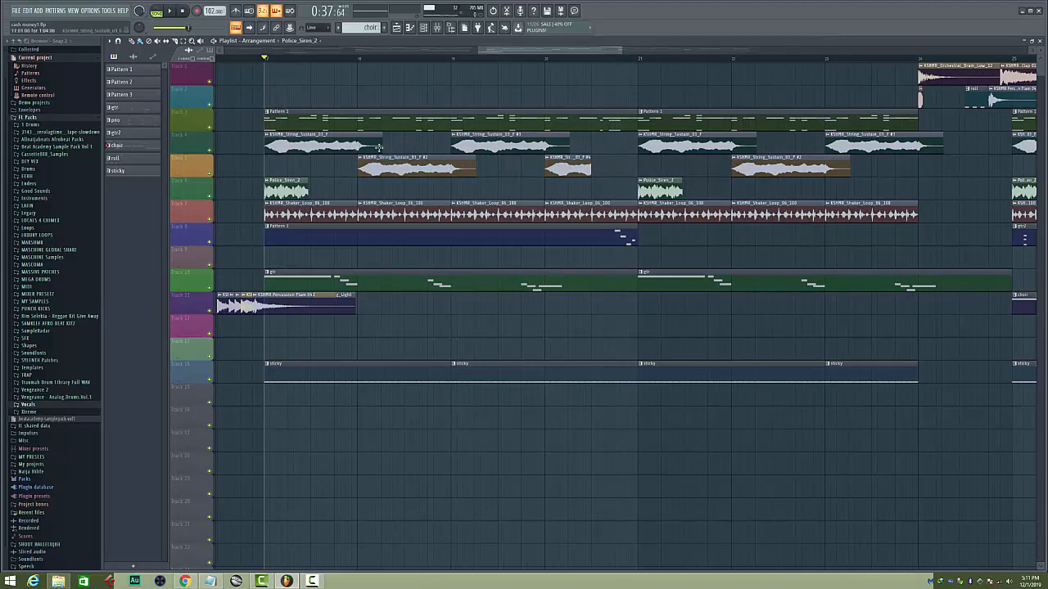
double_click(399, 165)
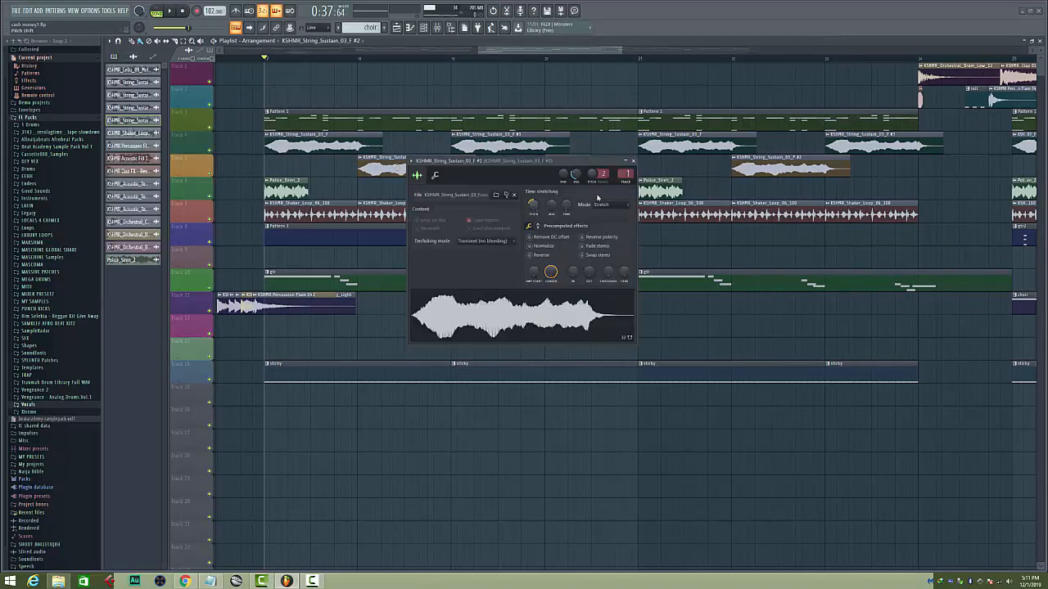
click(635, 161)
double_click(472, 140)
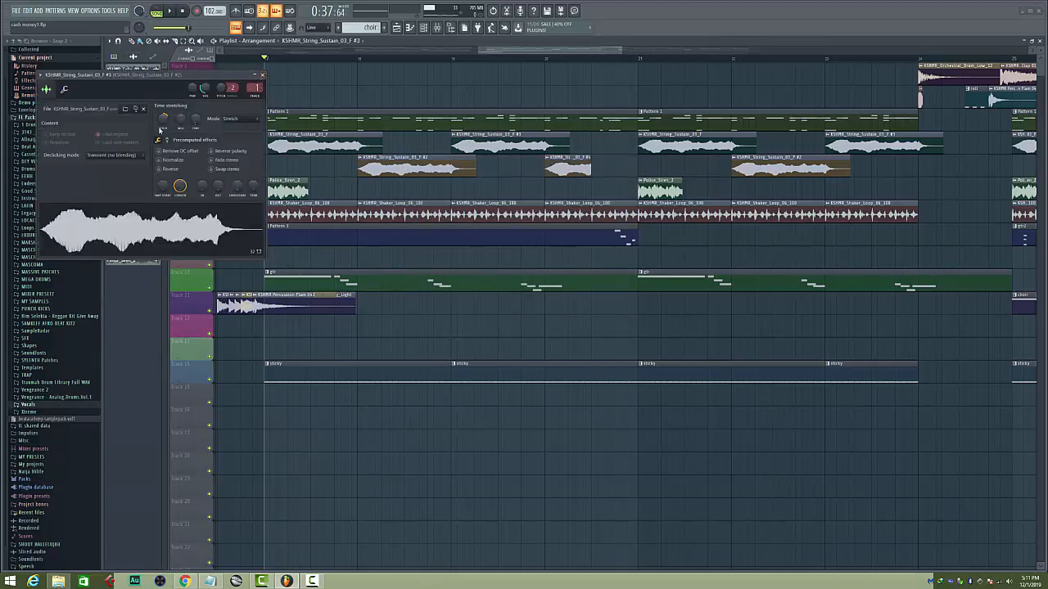
click(261, 75)
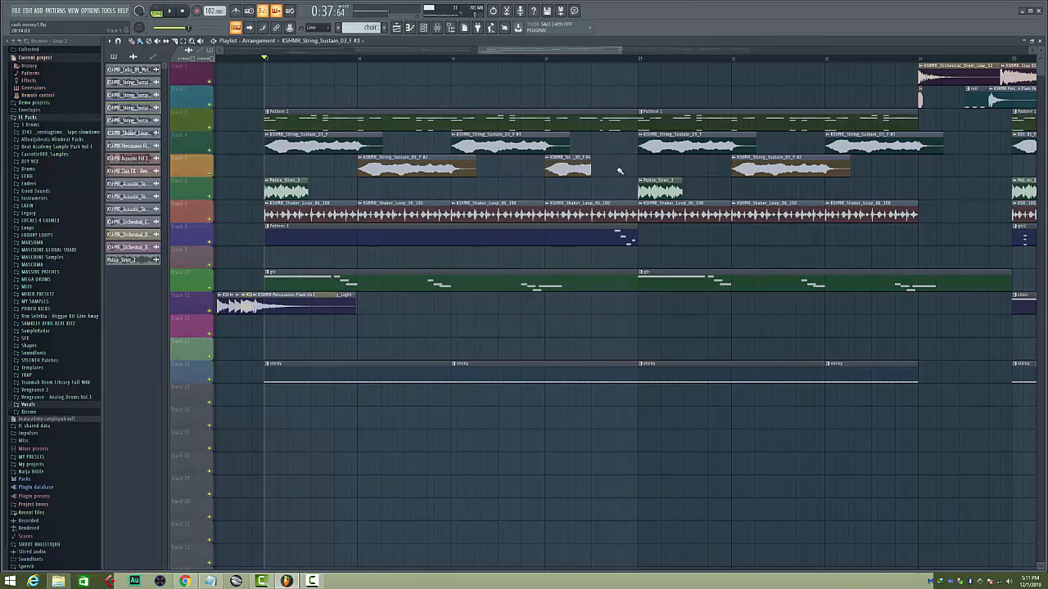
double_click(573, 168)
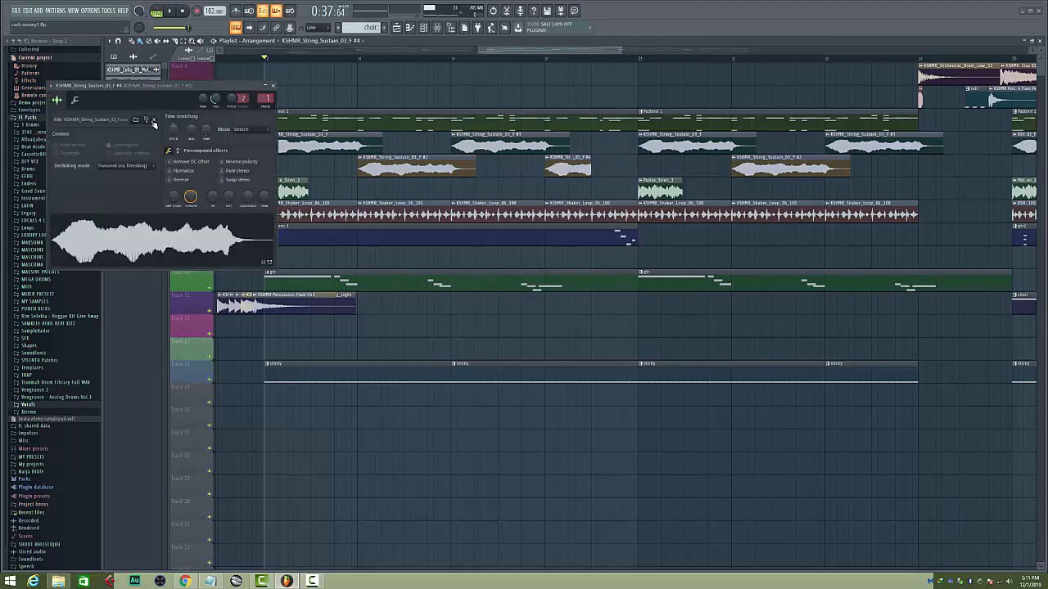
click(273, 86)
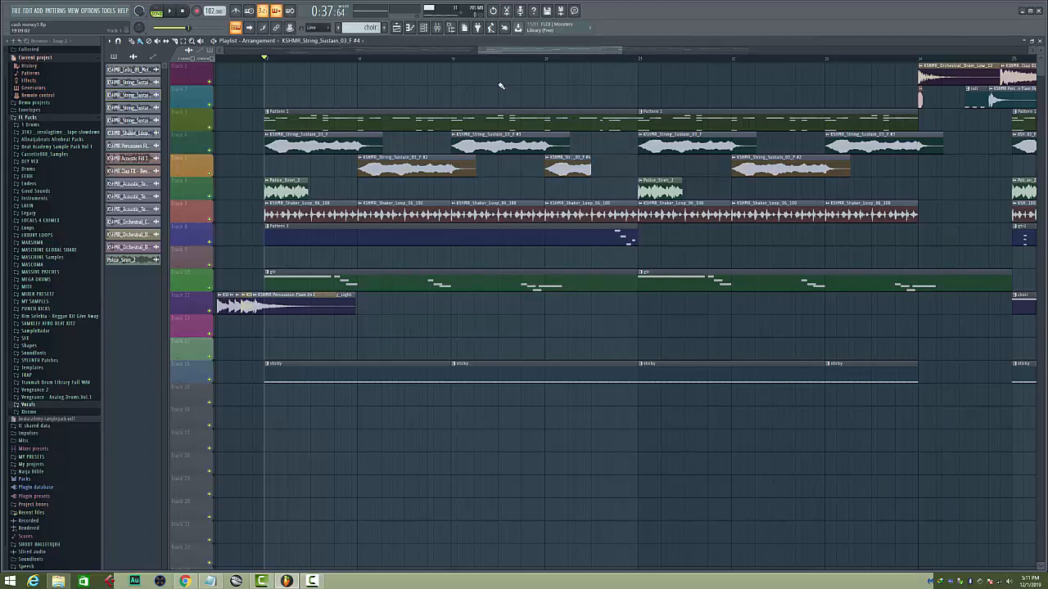
Play the arrangement from bar 17 with only string tracks 4 and 5 audible
right_click(210, 152)
click(210, 176)
key(space)
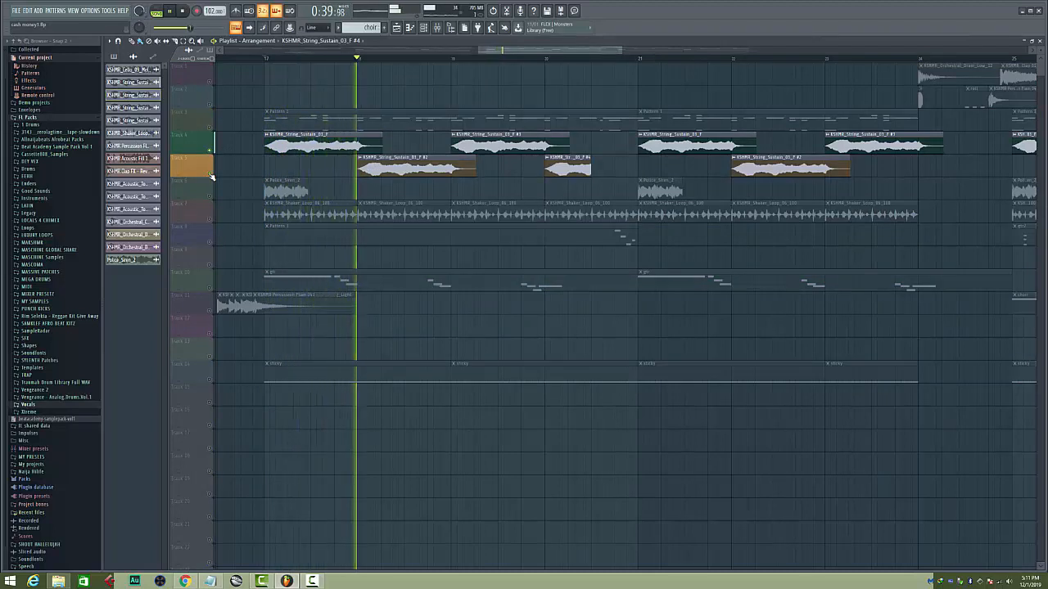
key(space)
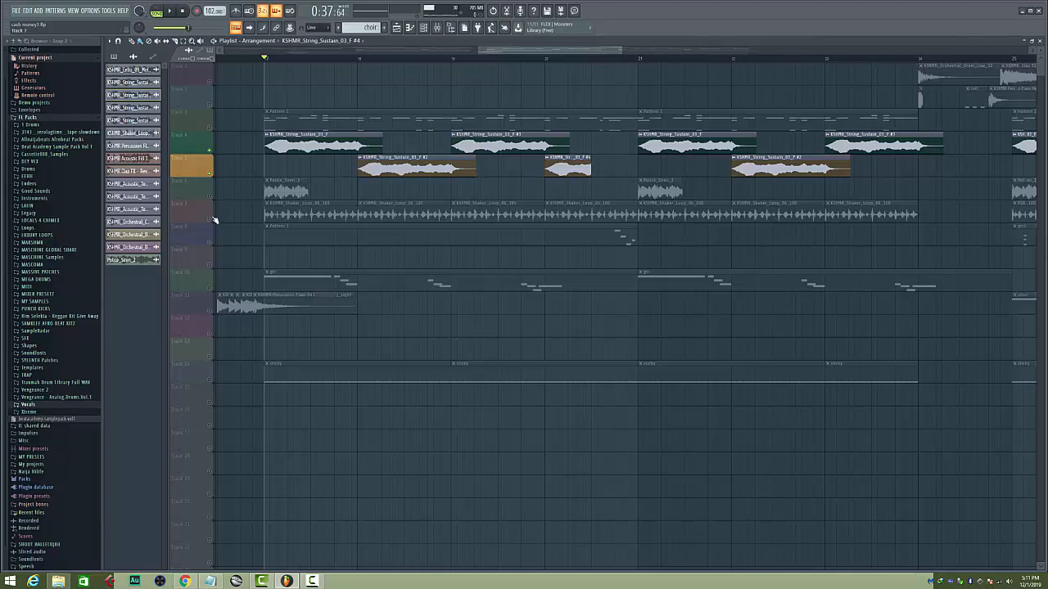
Add the shaker loop track to the soloed strings, play them and check the shaker's channel settings, then restore all tracks
click(211, 222)
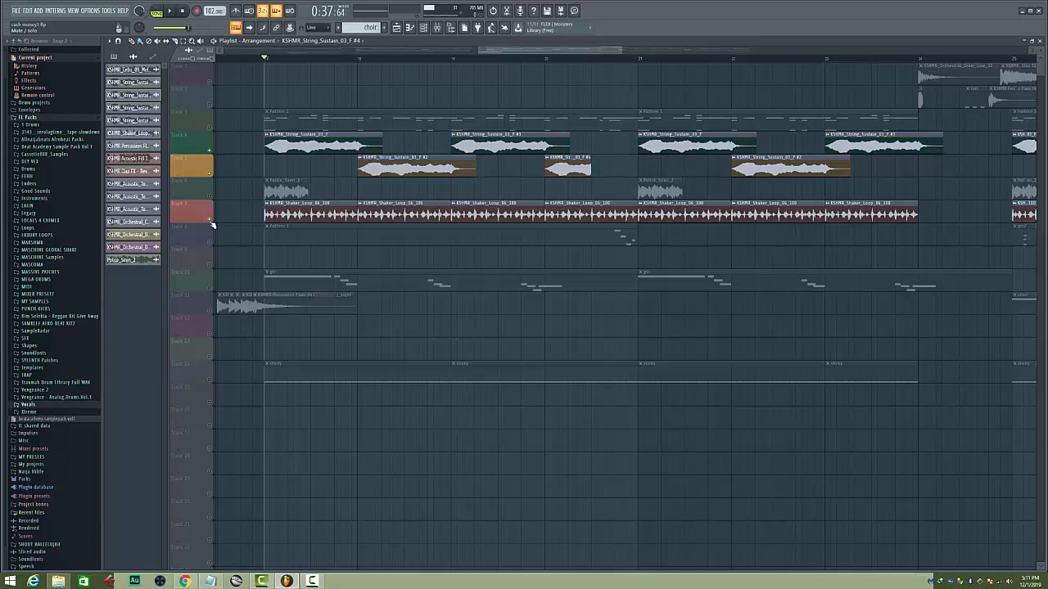
key(space)
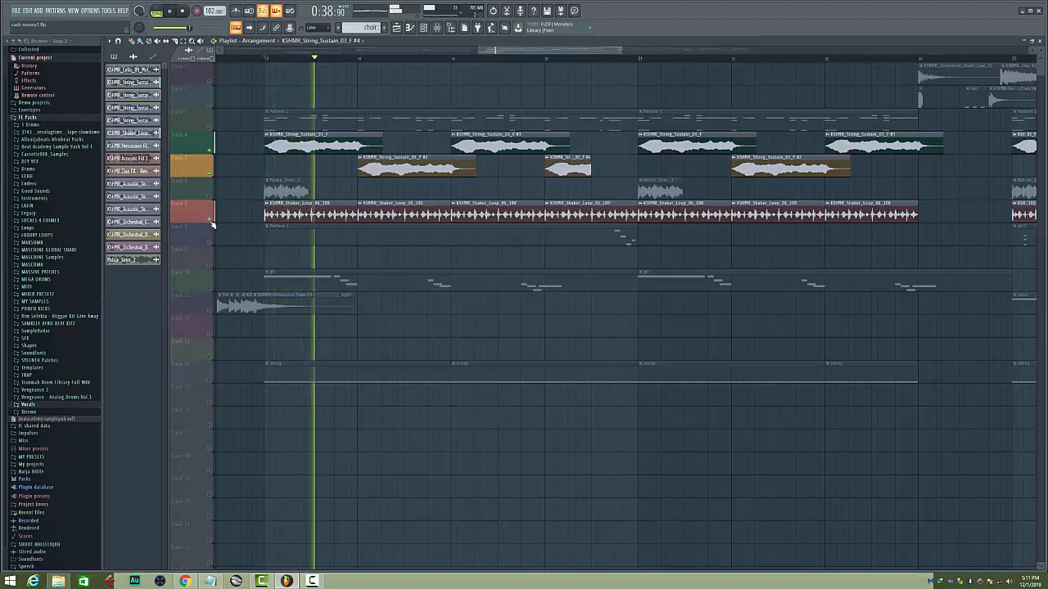
double_click(296, 219)
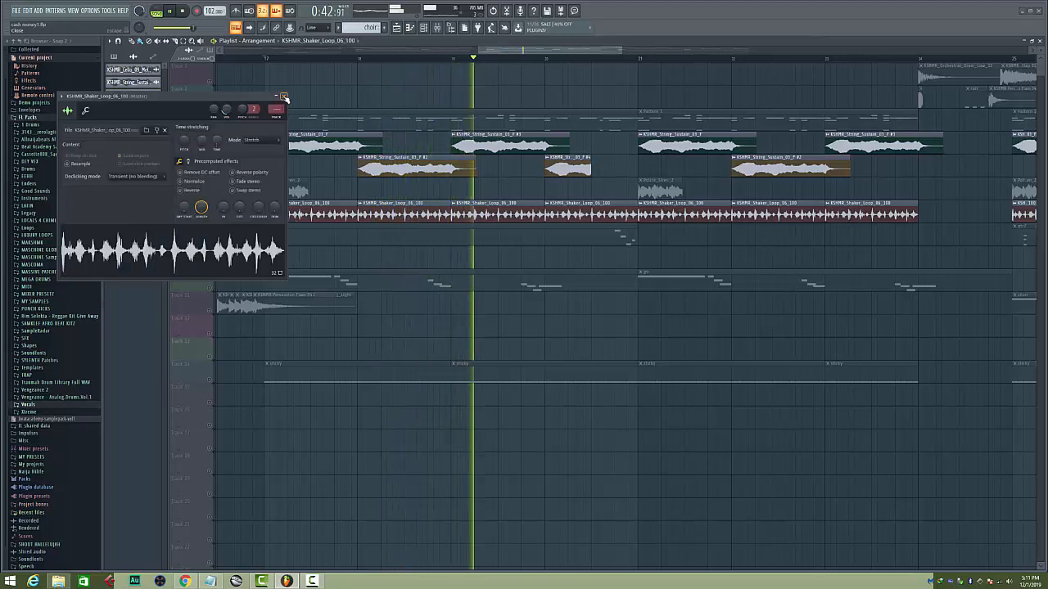
click(283, 98)
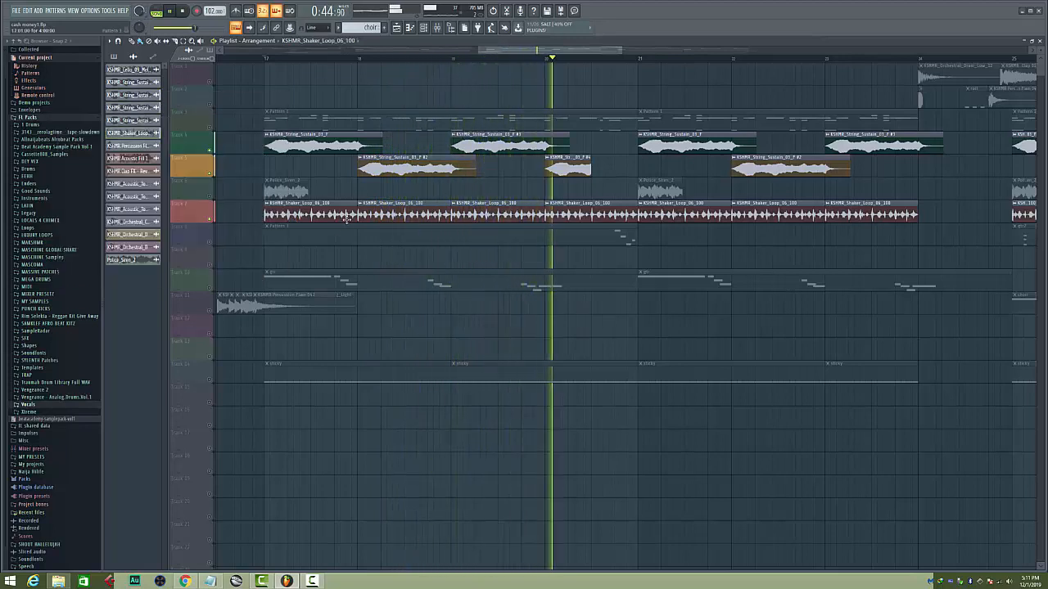
key(space)
right_click(210, 174)
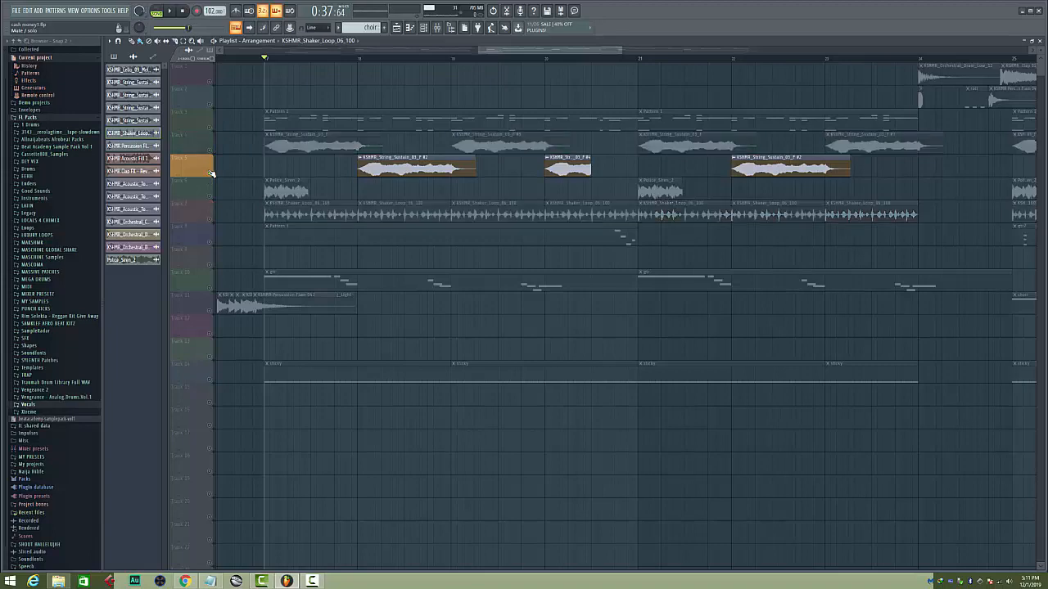
right_click(211, 173)
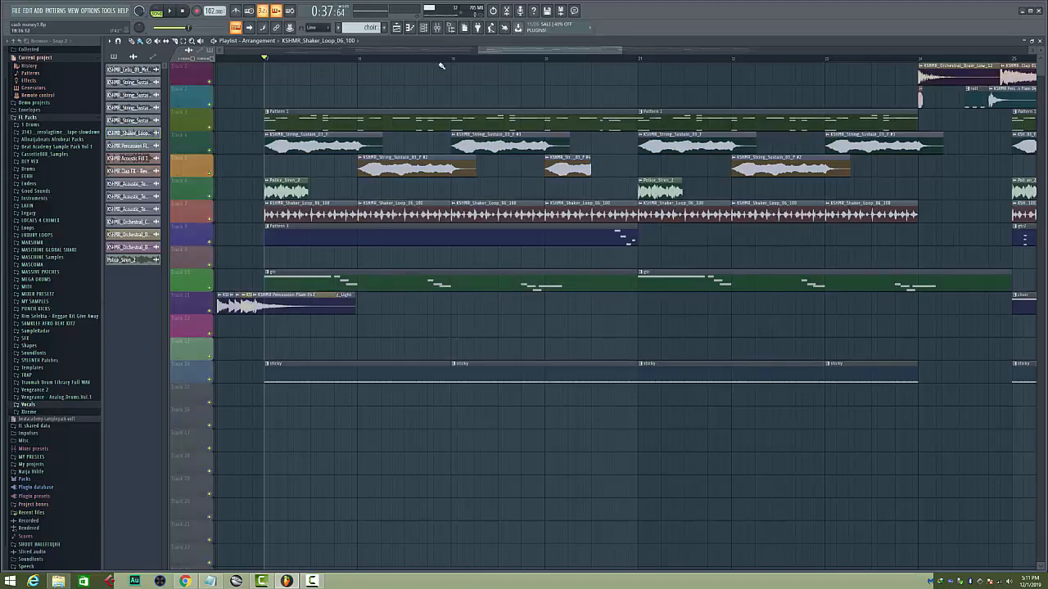
Find KSHMR_Short_Drum_Fill_11_128 in Sounds of KSHMR Vol.3's KSHMR_Short_Fills_120-130 folder and place it on track 16 at bar 16
scroll(395, 59, down, 6)
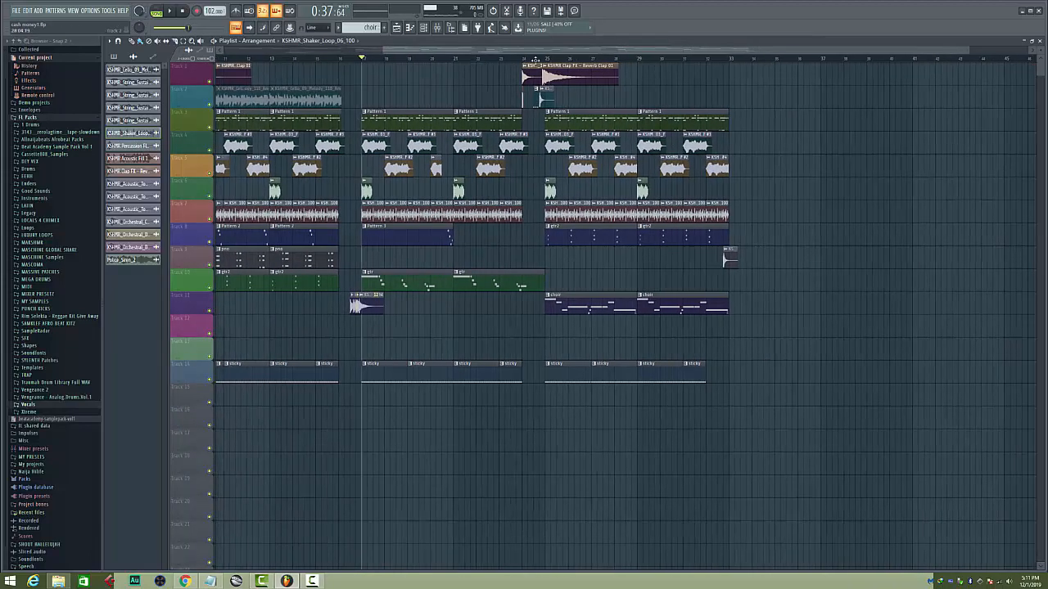
drag(451, 49, 278, 52)
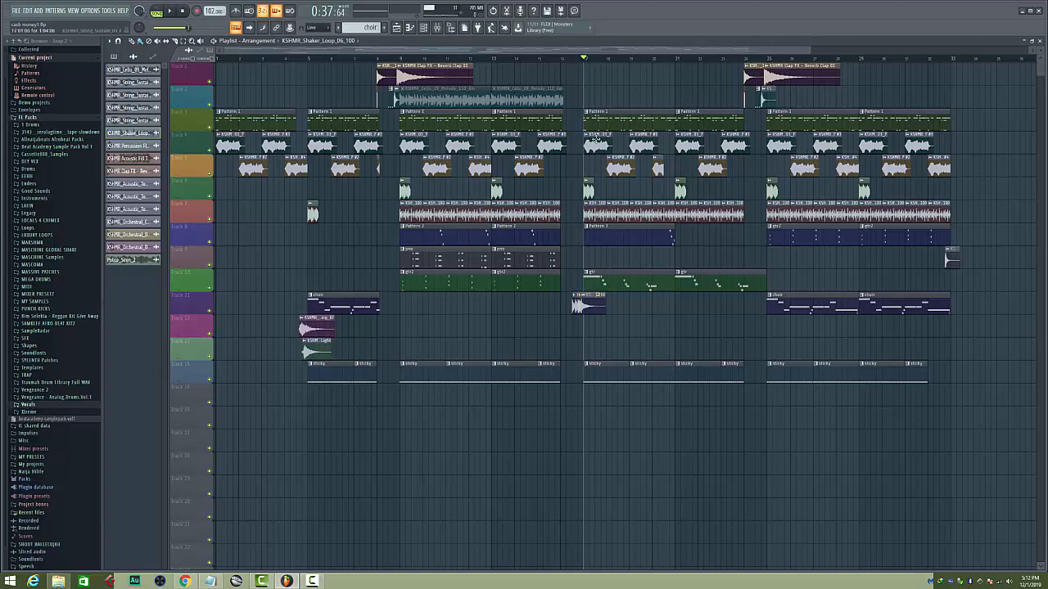
scroll(605, 60, up, 6)
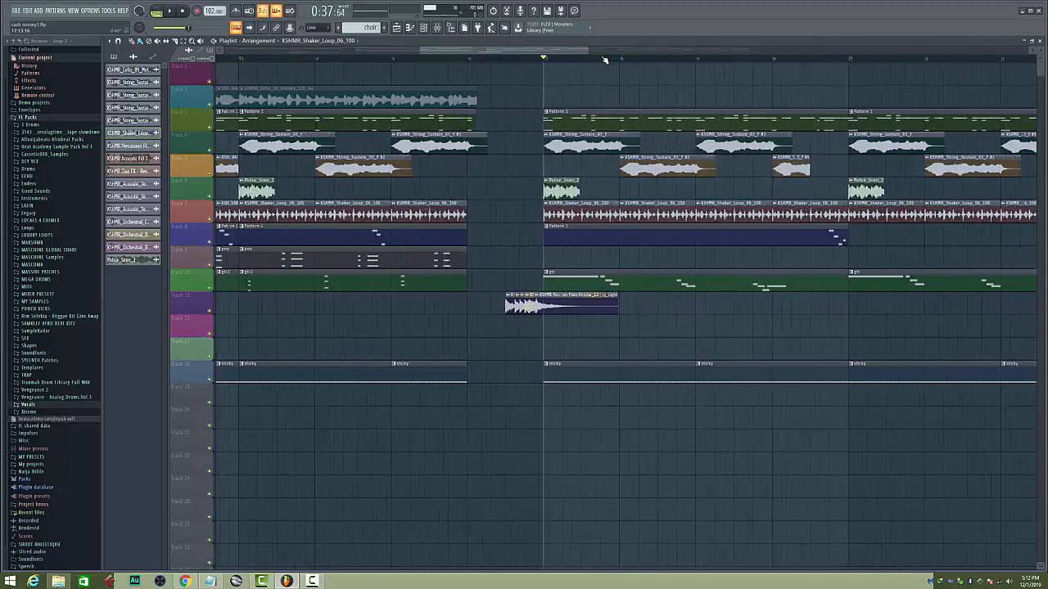
drag(557, 51, 585, 54)
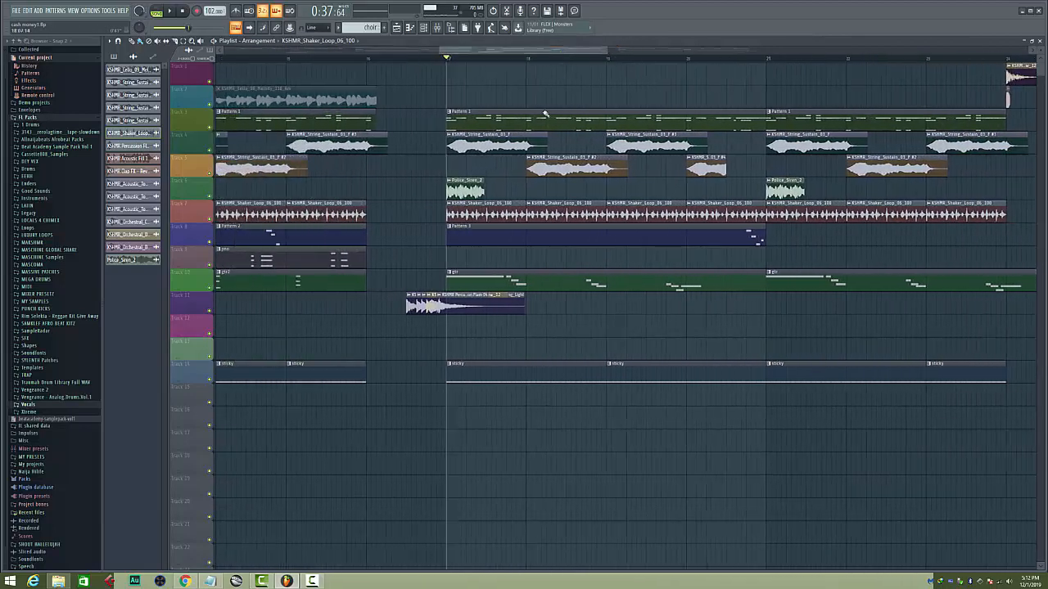
click(37, 244)
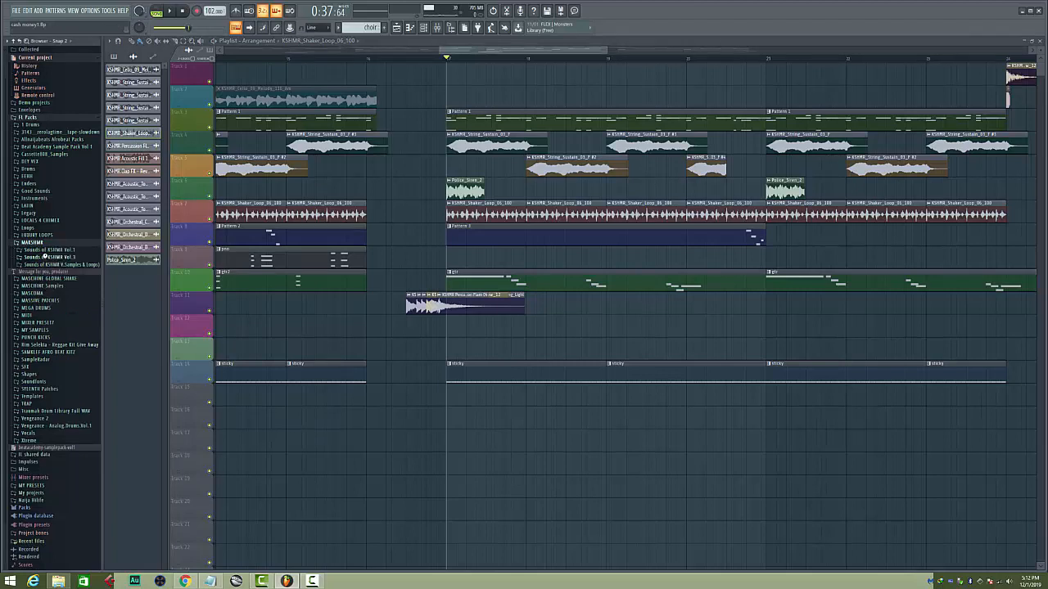
click(45, 257)
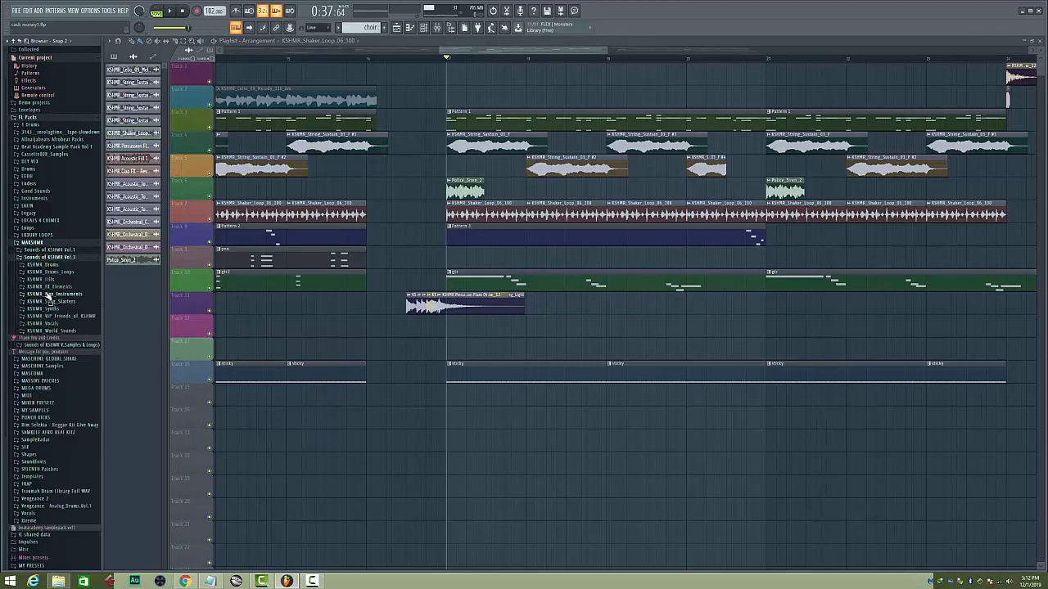
click(38, 280)
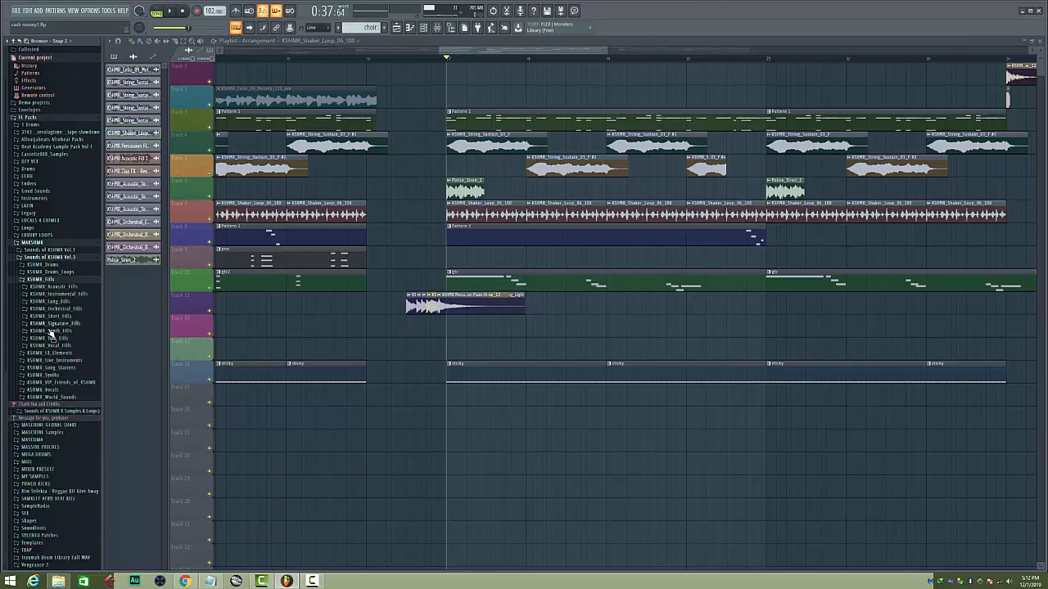
click(52, 317)
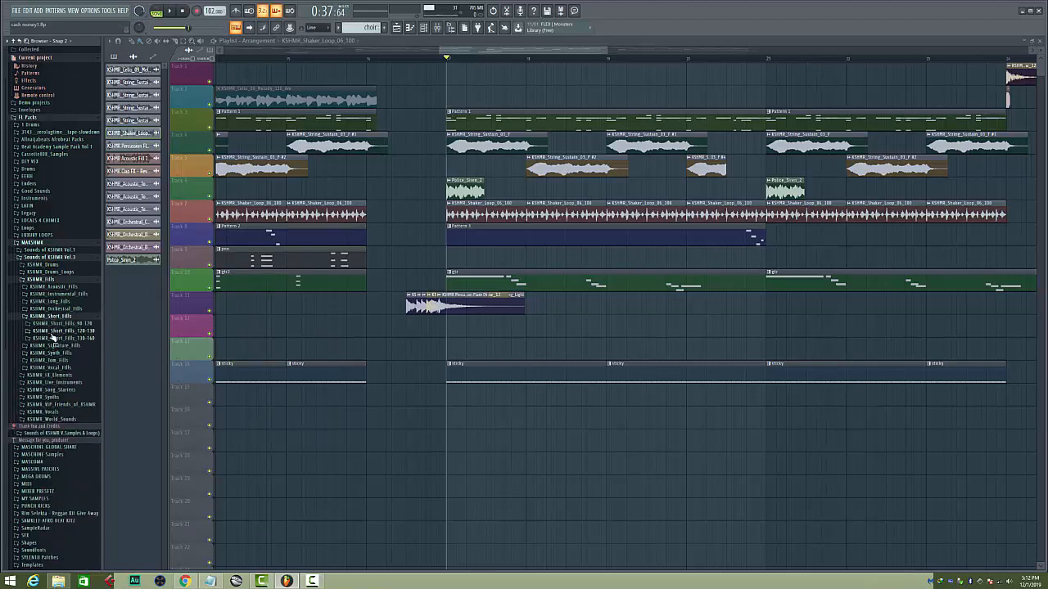
click(51, 333)
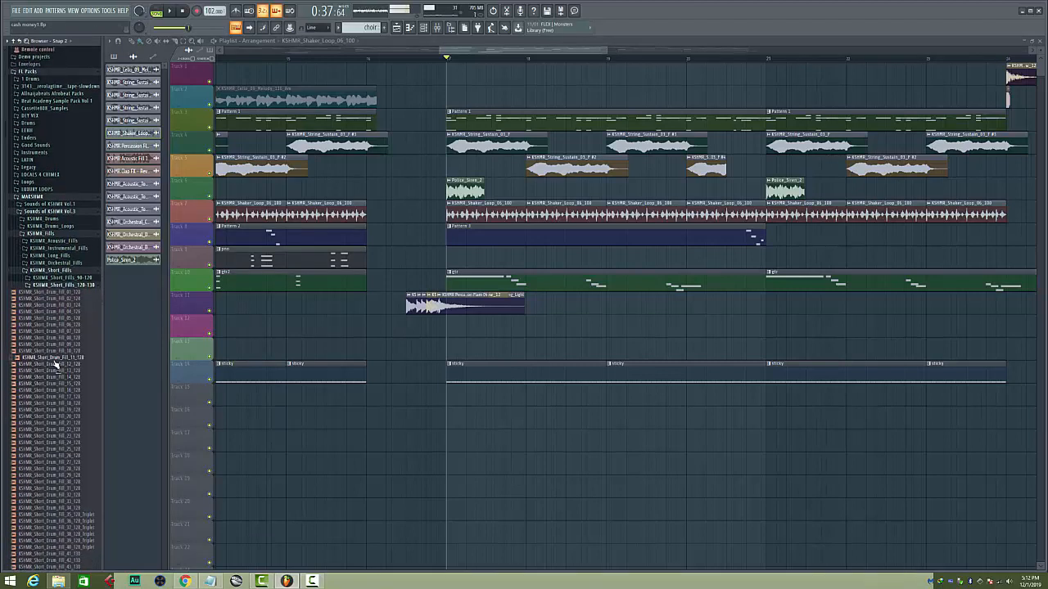
drag(54, 360, 396, 429)
drag(400, 432, 400, 432)
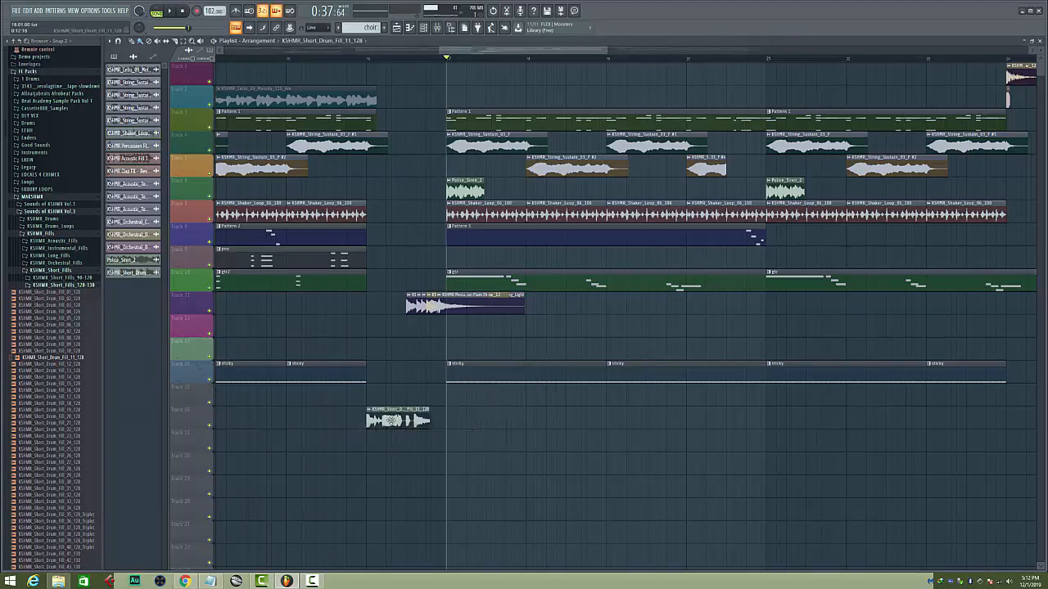
Set the playback position to bar 15 and change the short drum fill's time-stretching mode to Stretch
click(287, 58)
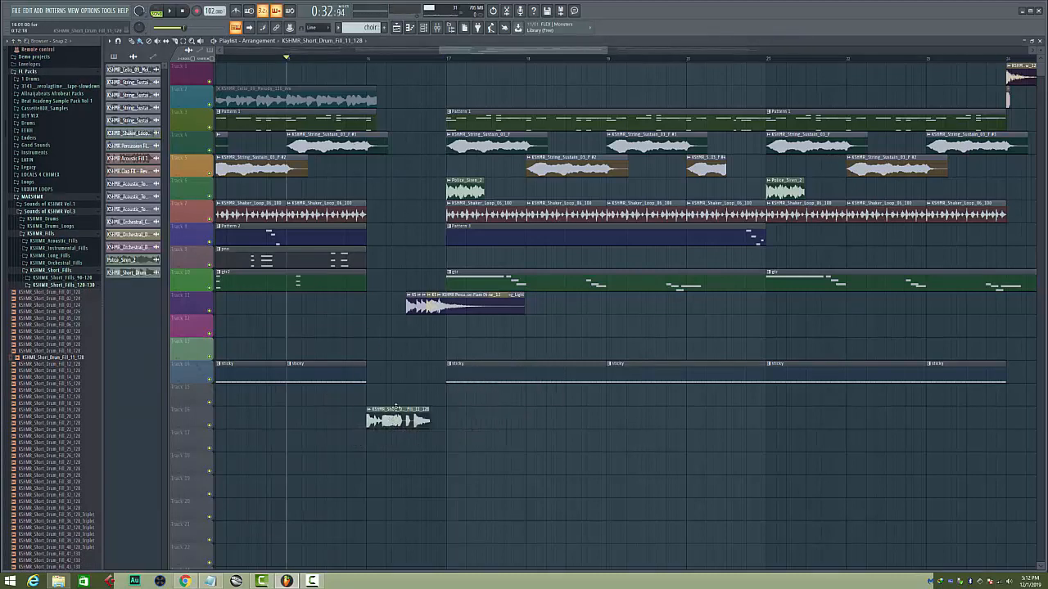
double_click(393, 418)
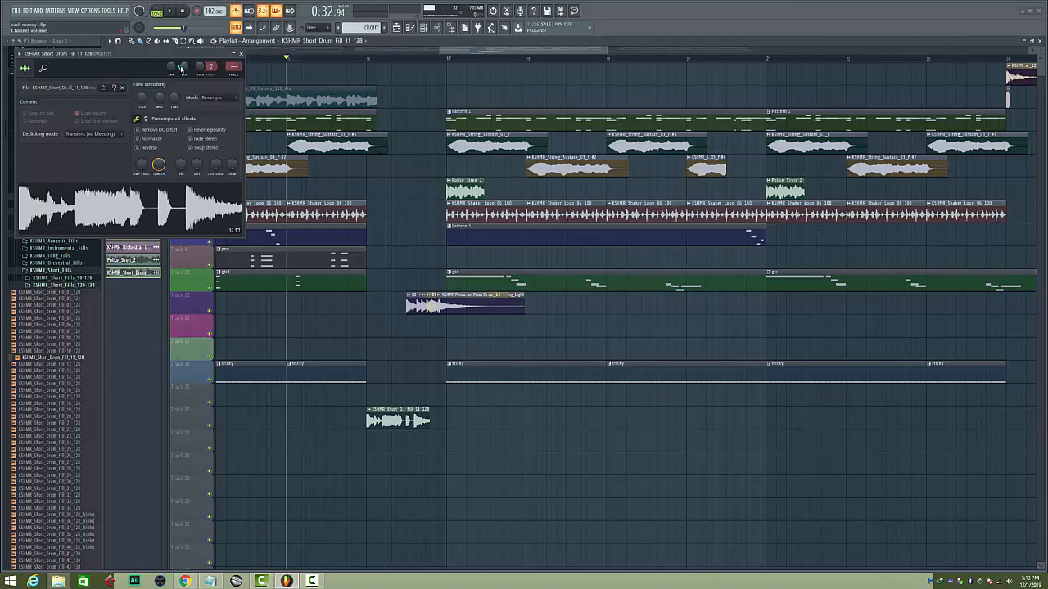
click(214, 97)
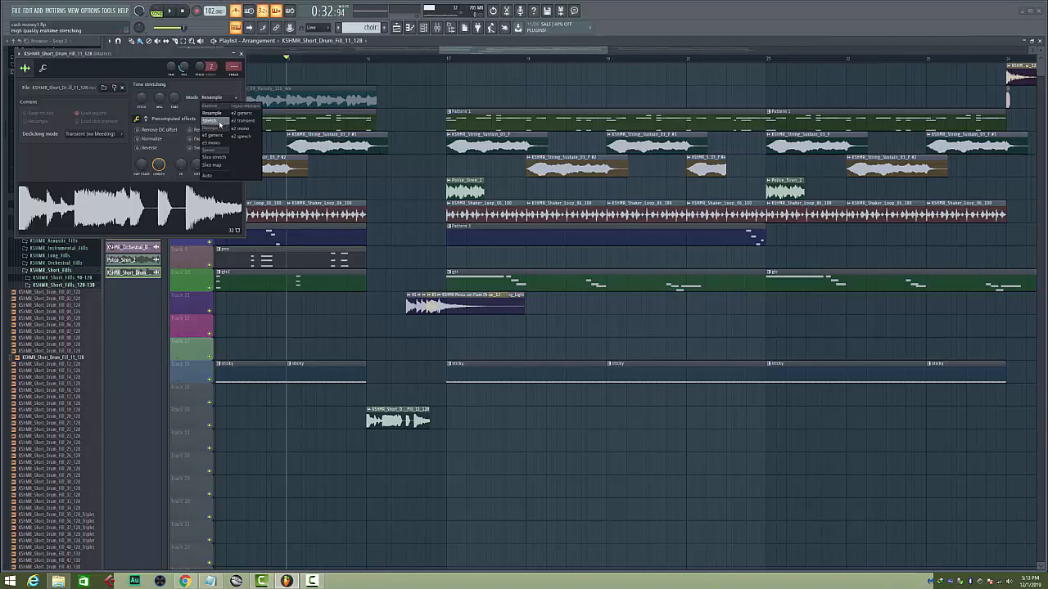
click(217, 123)
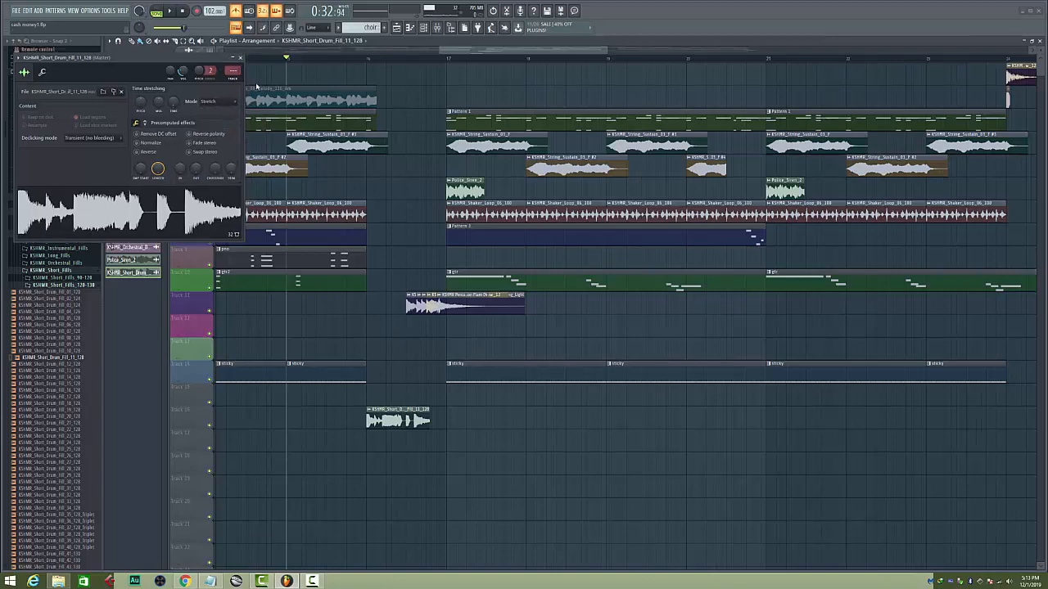
Play the arrangement from bar 15 to hear the drum fill in context, with its channel settings moved aside
drag(222, 61, 841, 158)
key(space)
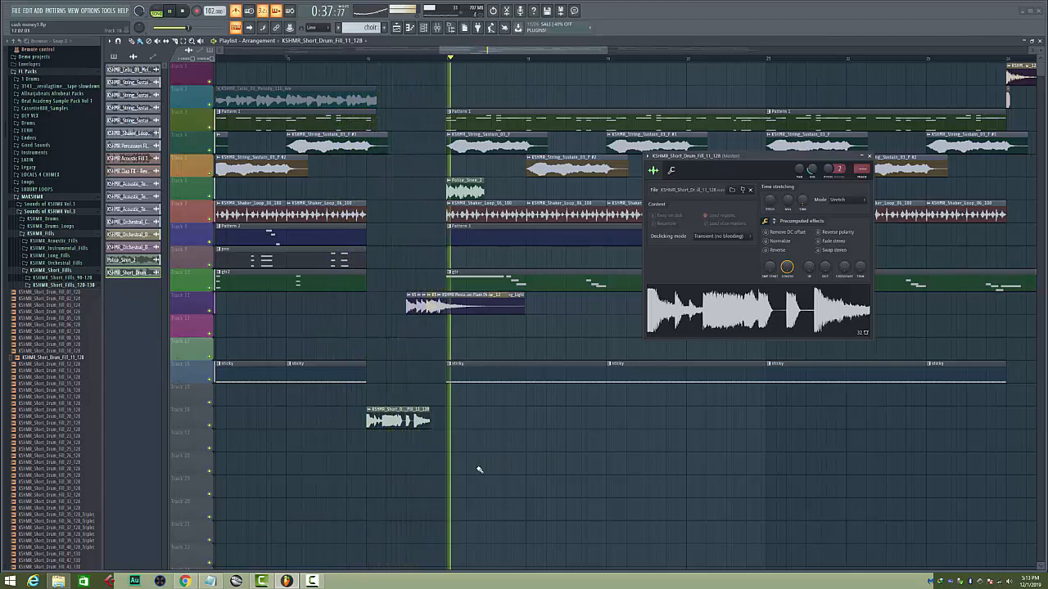
key(space)
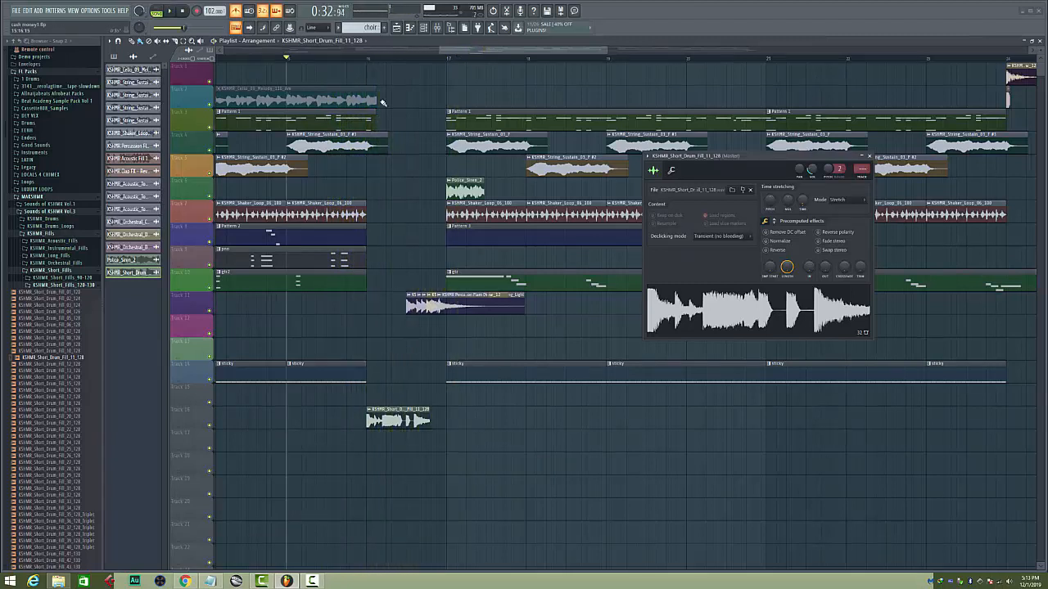
With snapping off, stretch the short drum fill clip to three beats from bar 16 and play it from bar 16
click(370, 60)
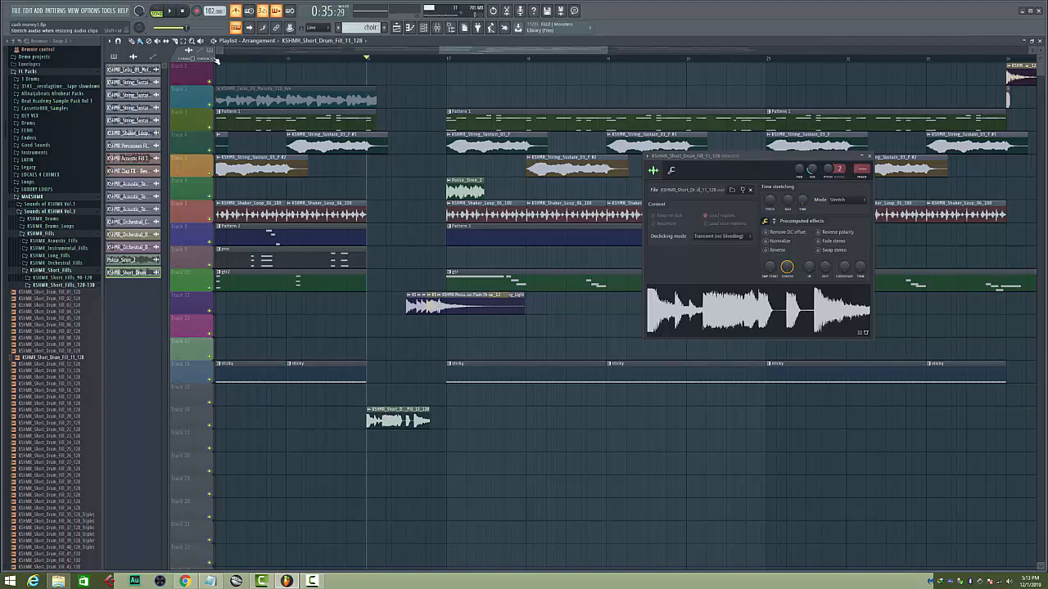
scroll(309, 29, down, 1)
scroll(381, 60, up, 4)
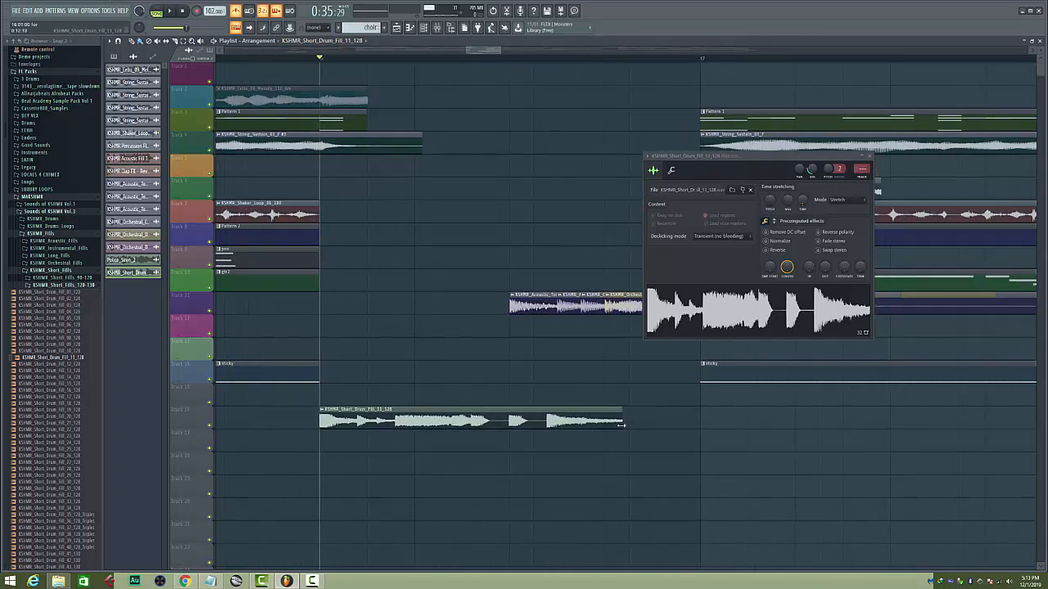
drag(622, 425, 605, 426)
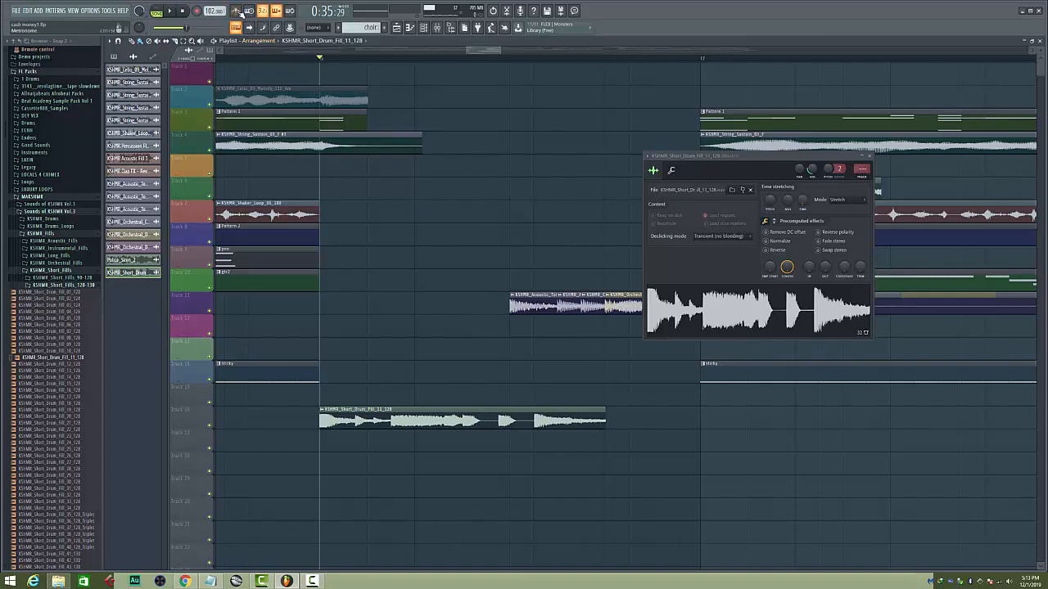
key(space)
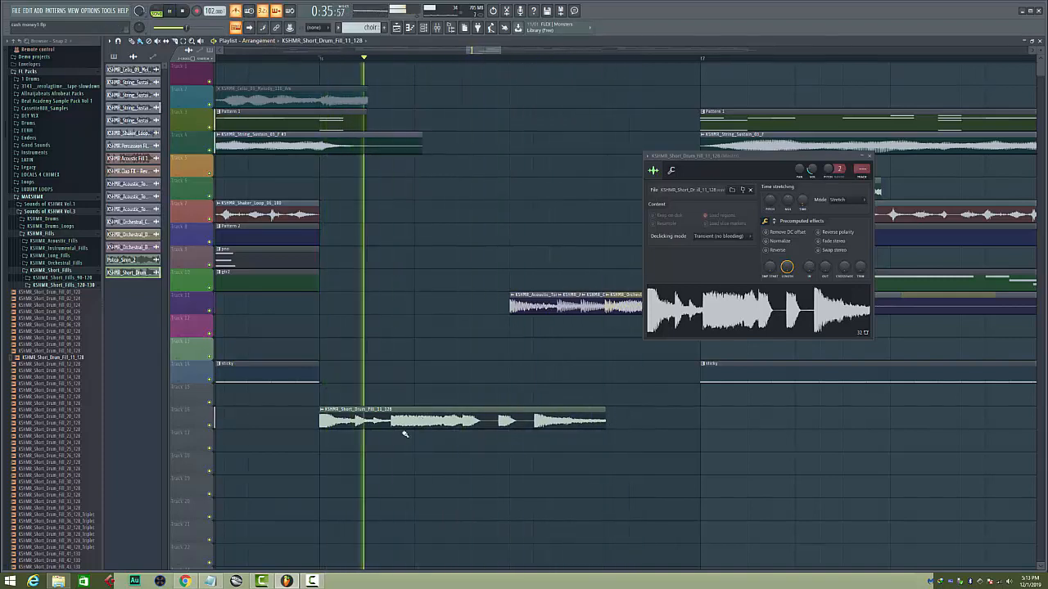
key(space)
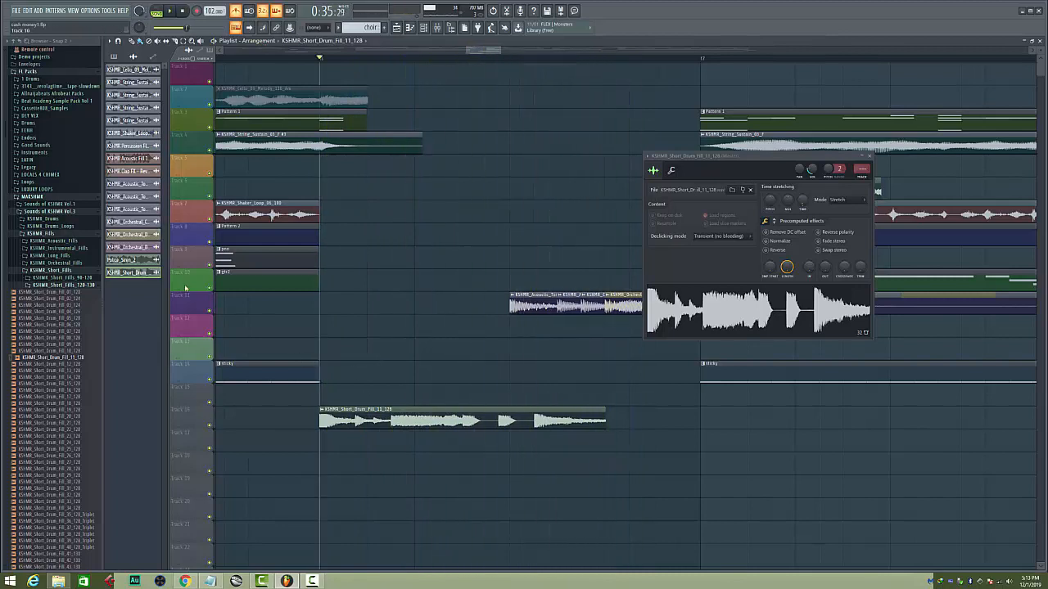
Mute track 11 and play the short drum fill from bar 16 without the existing percussion fills
click(210, 315)
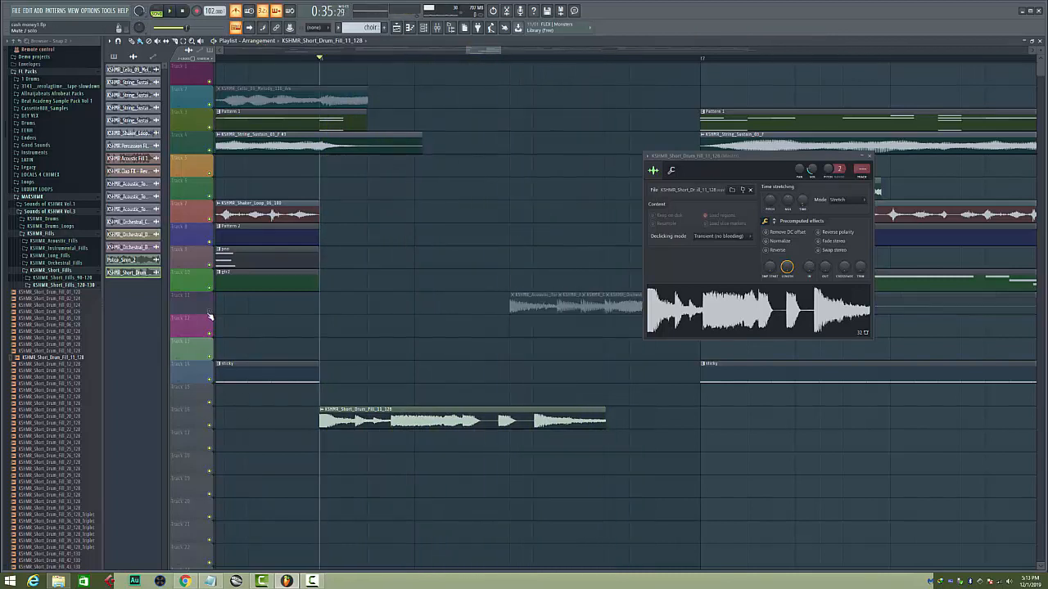
key(space)
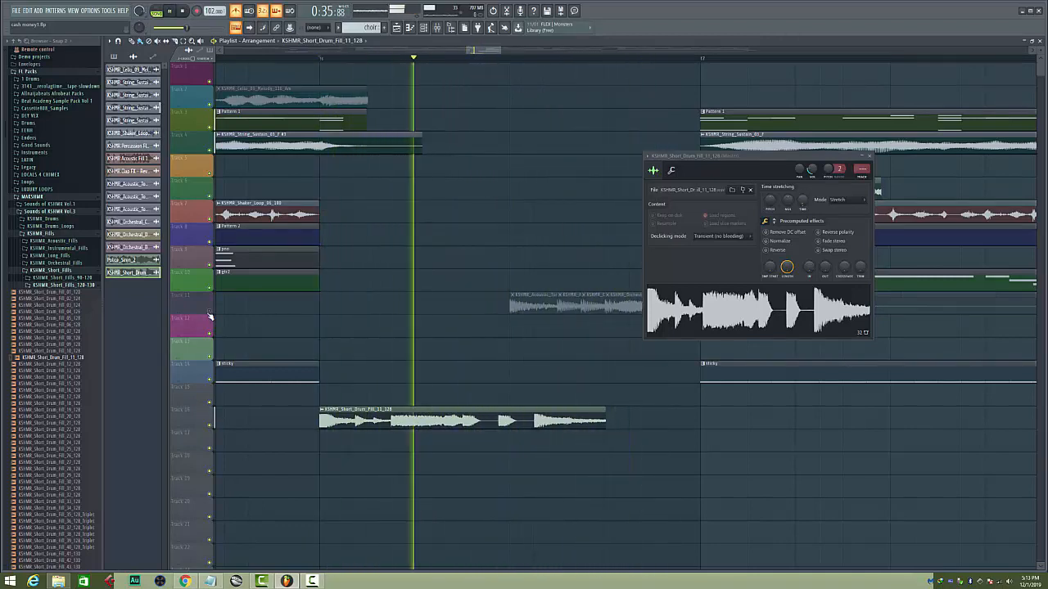
key(space)
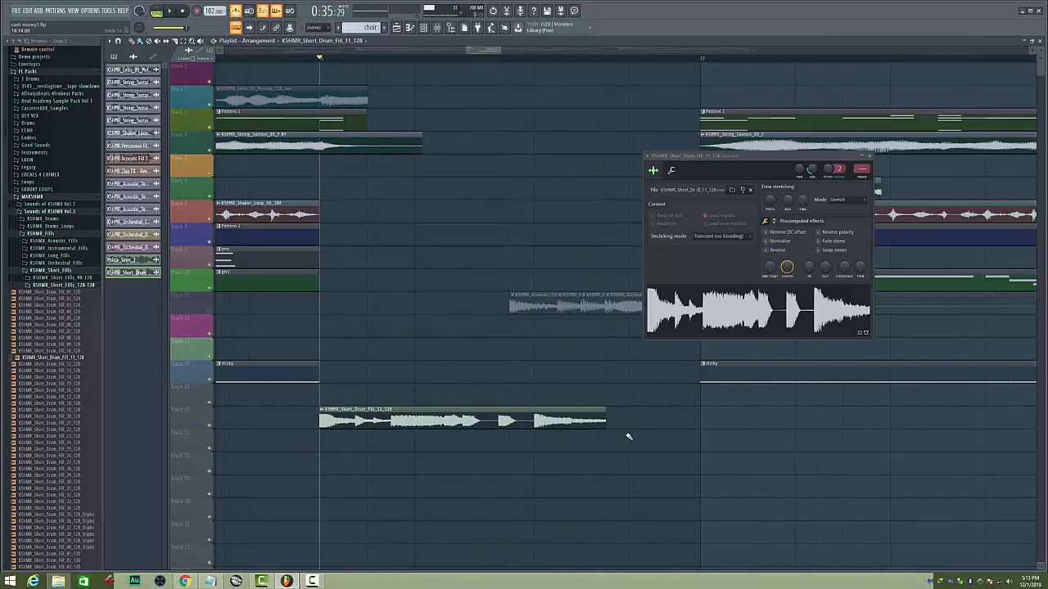
Try the short drum fill compressed to two beats, play it, and stretch it back to three beats
drag(607, 419, 509, 424)
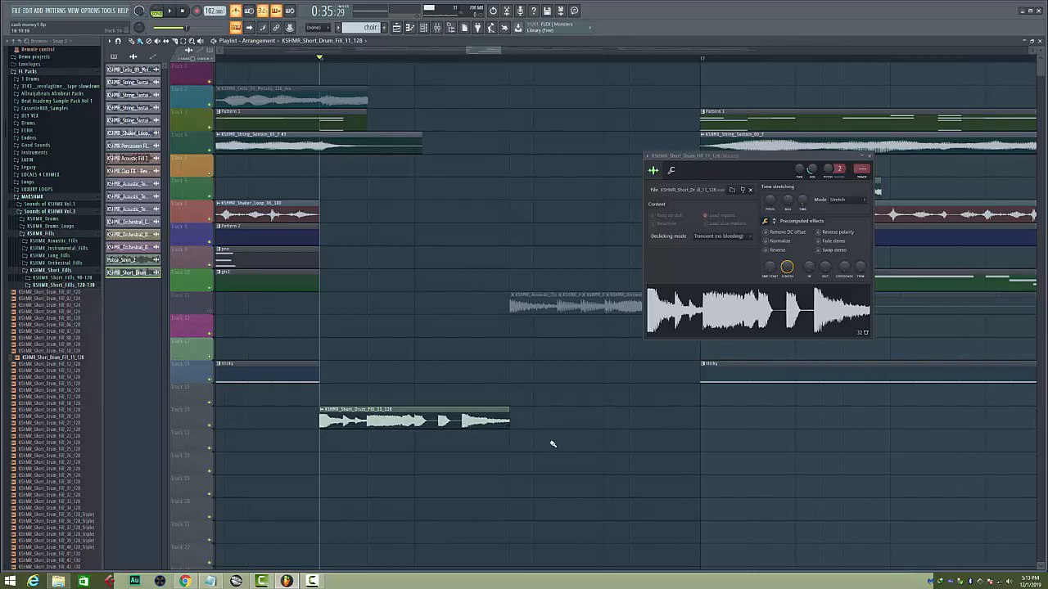
key(space)
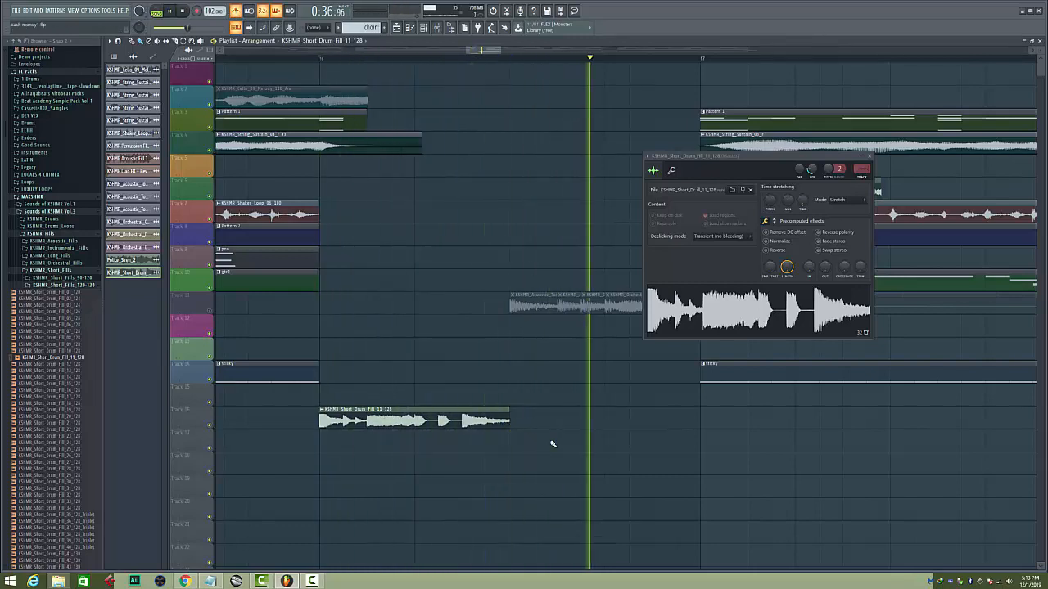
key(space)
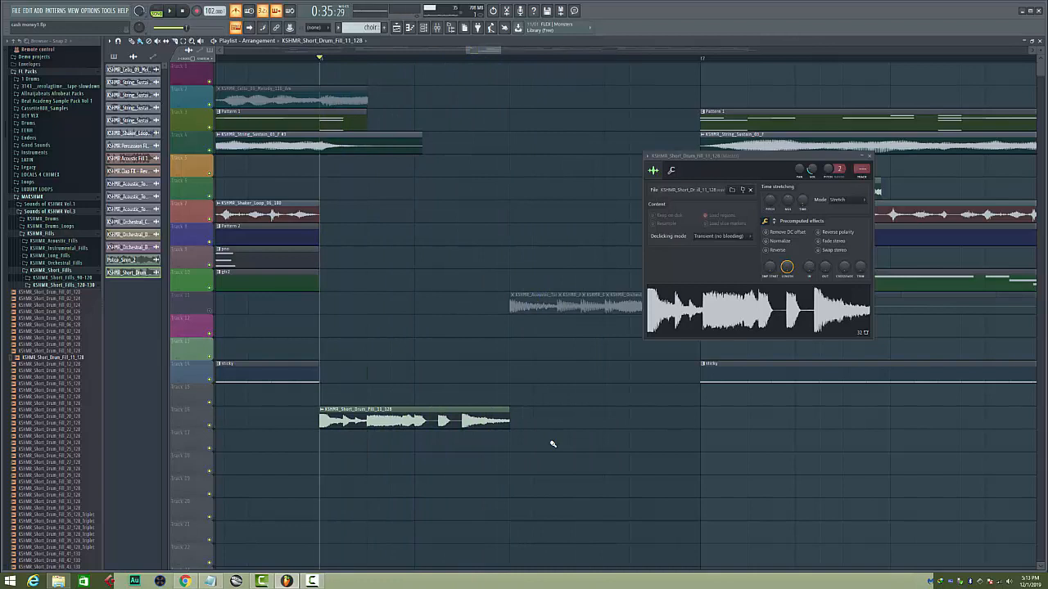
drag(507, 417, 605, 416)
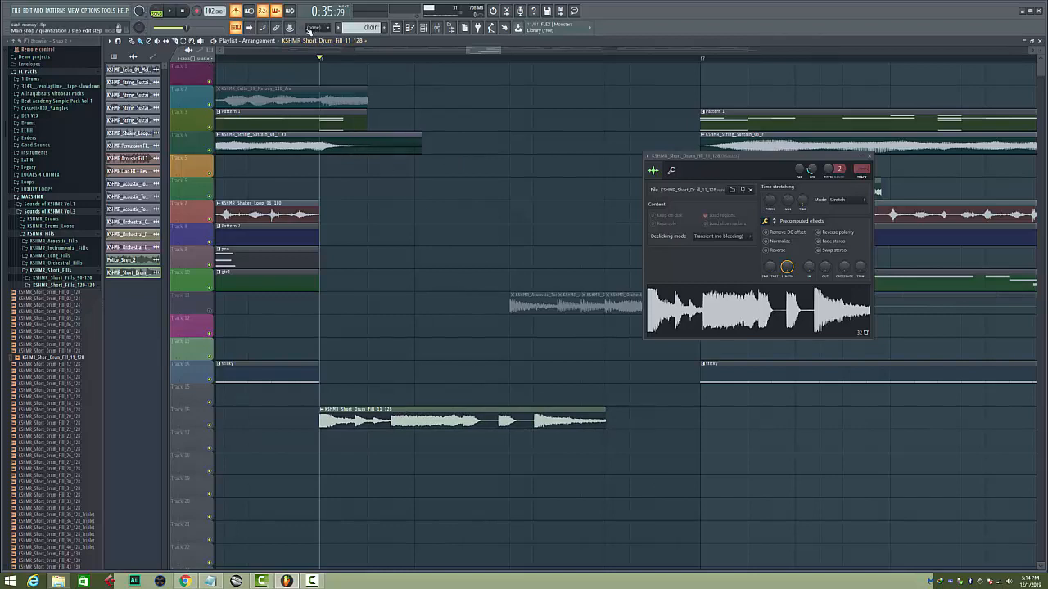
Set snapping to Line, unmute track 11, and play the drum fill transition from just before bar 16
click(313, 28)
click(307, 29)
click(211, 314)
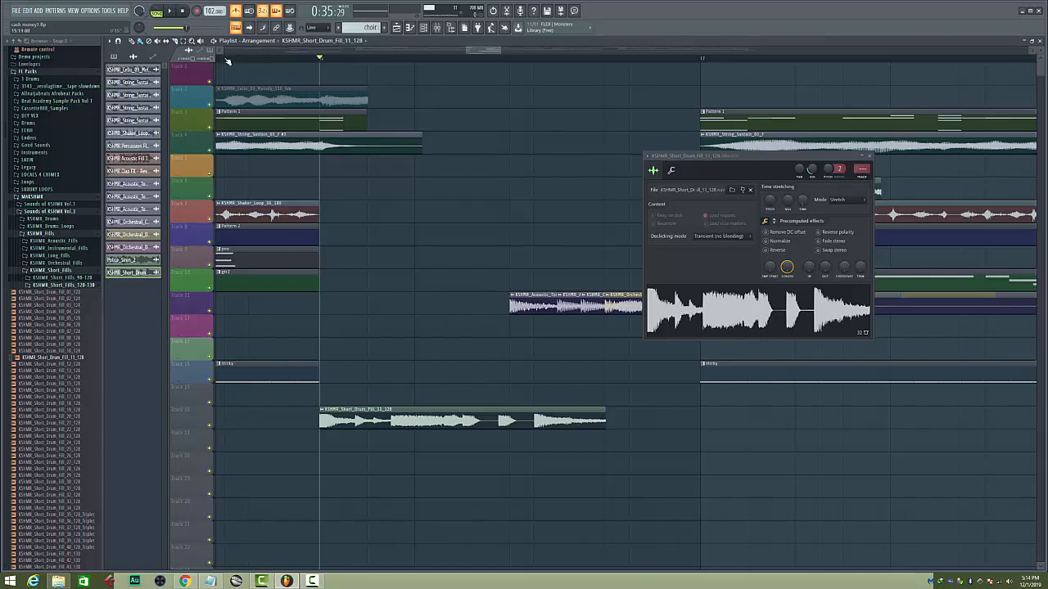
click(225, 59)
key(space)
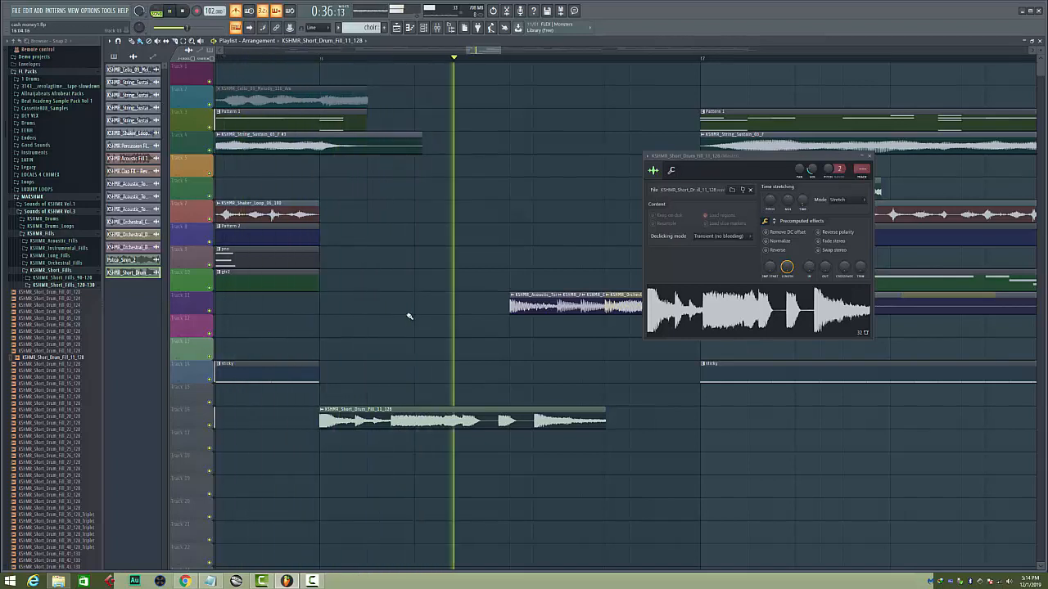
key(space)
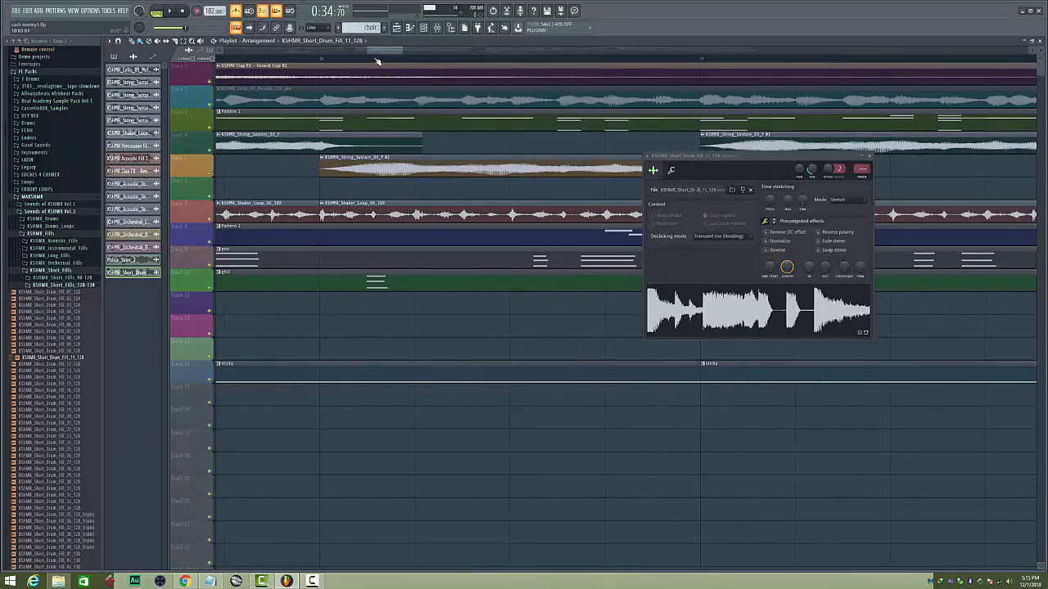
Open the mixer and inspect the effect slots of the String Sustain, Ironaxe #2 and Kontakt 5 inserts
scroll(377, 59, down, 10)
click(427, 29)
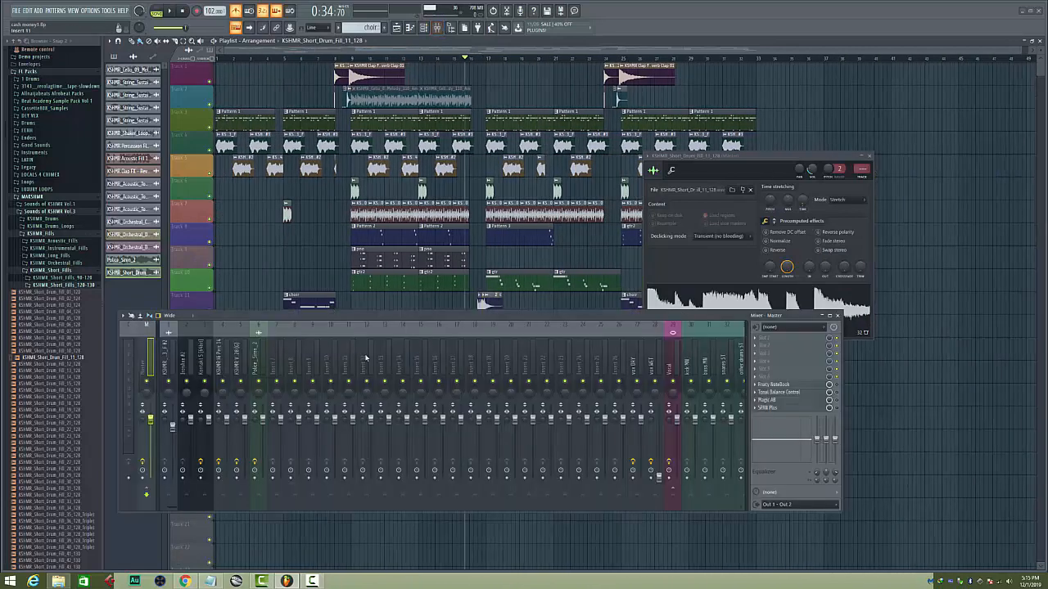
click(164, 364)
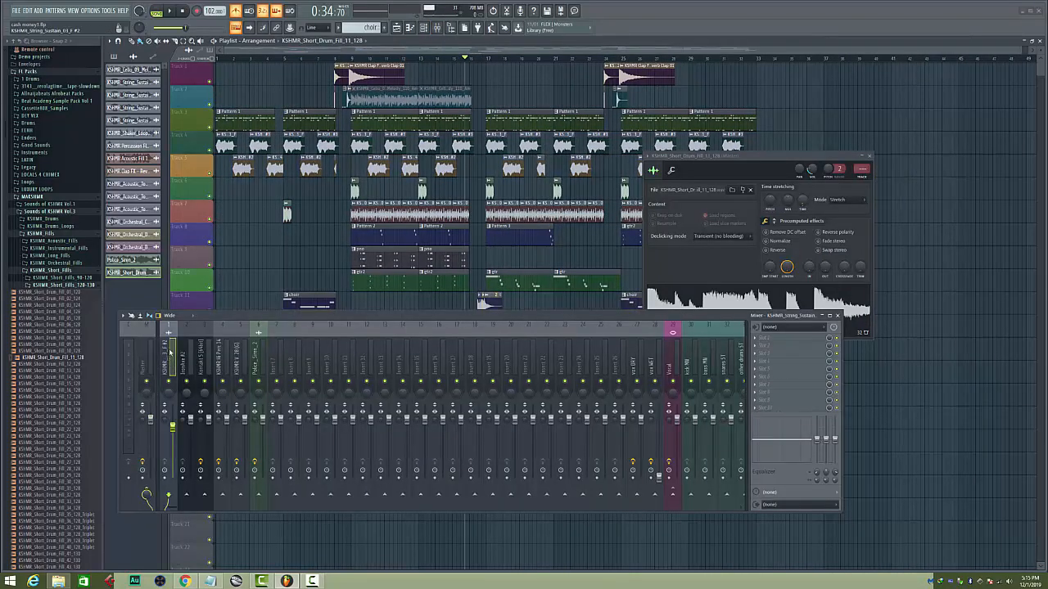
key(Right)
key(Right)
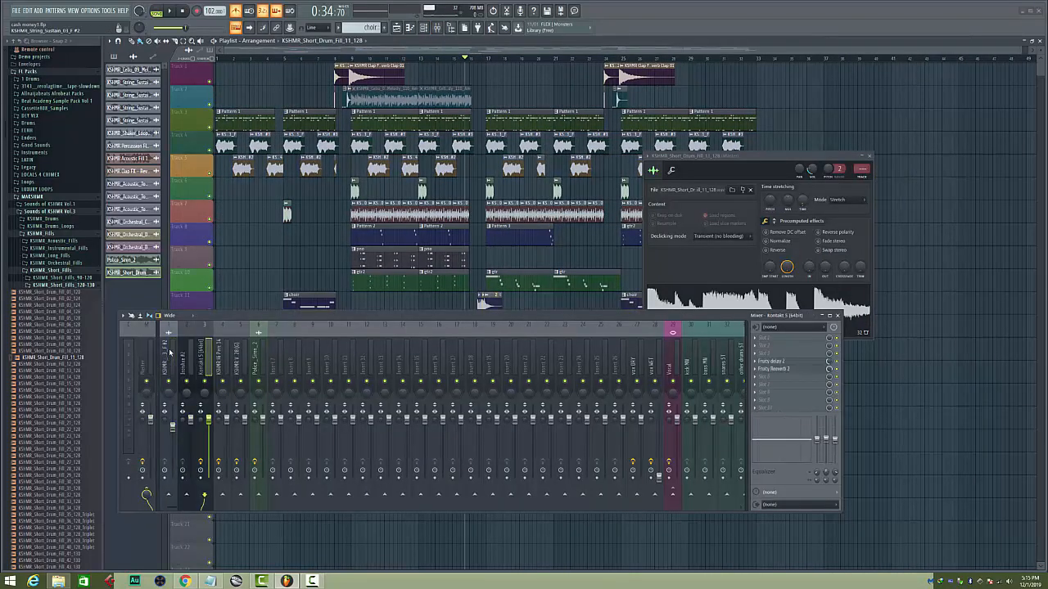
key(Left)
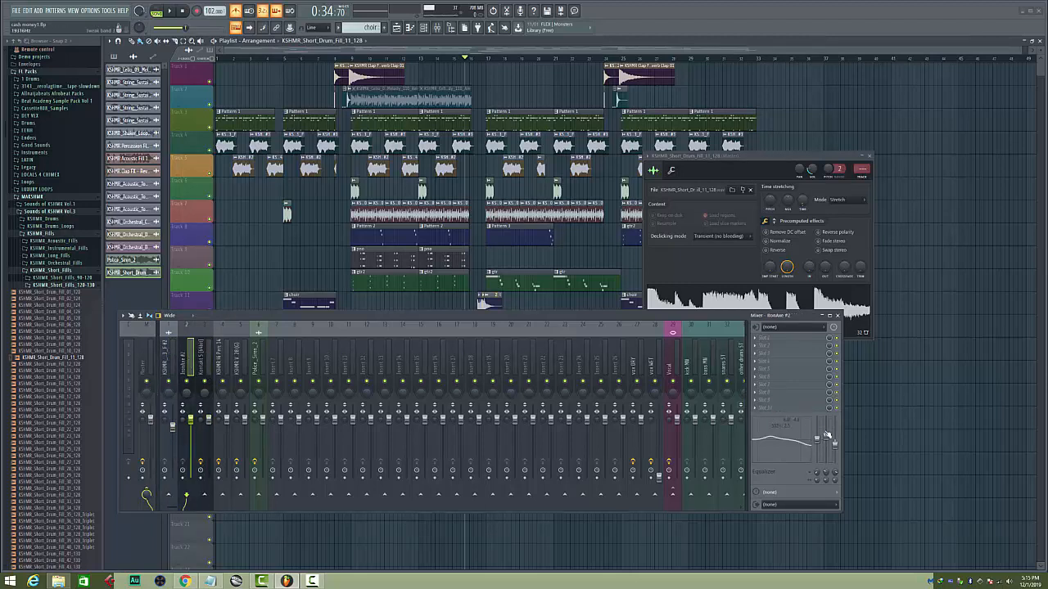
Solo the Ironaxe #2 and Kontakt 5 inserts in turn while playing the arrangement, and return the playback position to bar 9
right_click(188, 386)
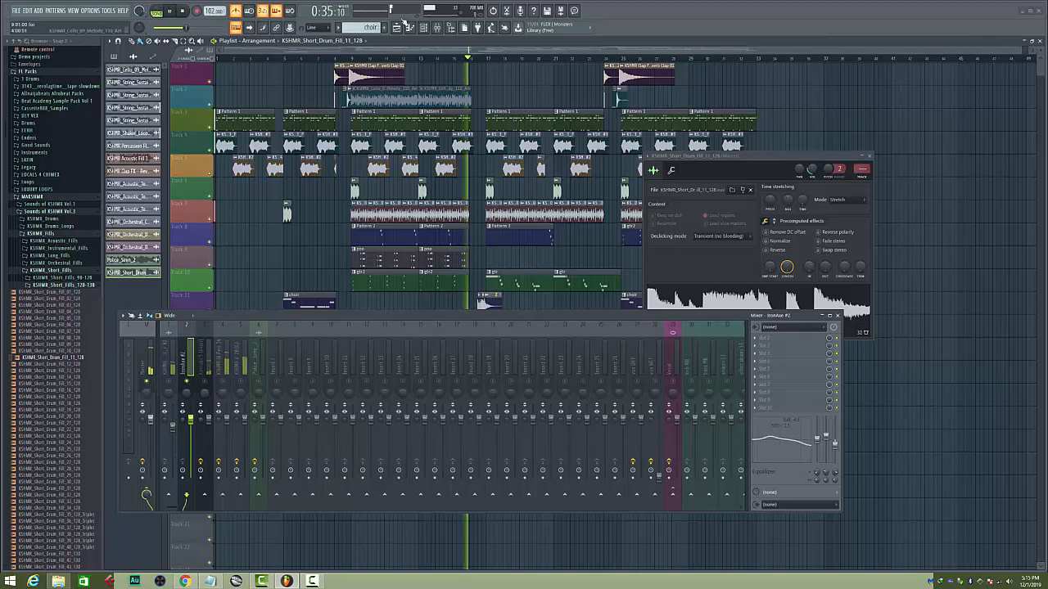
click(354, 58)
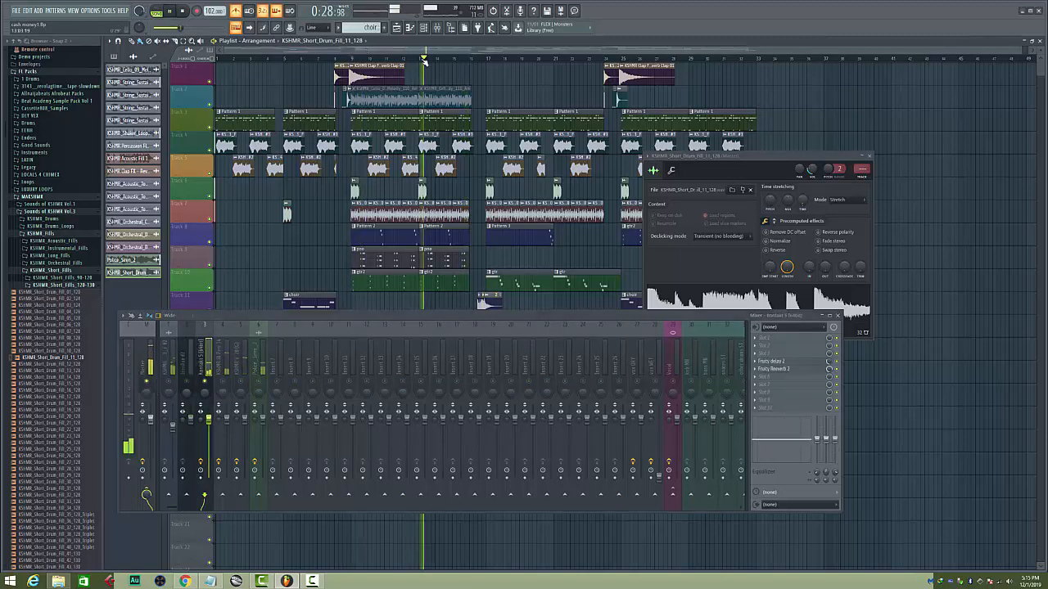
key(space)
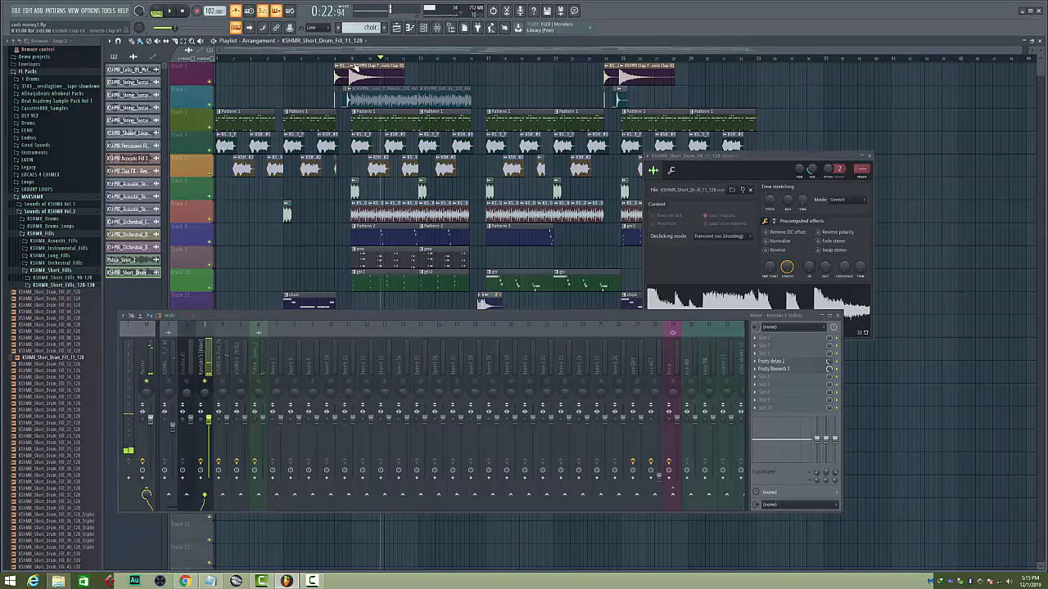
click(347, 60)
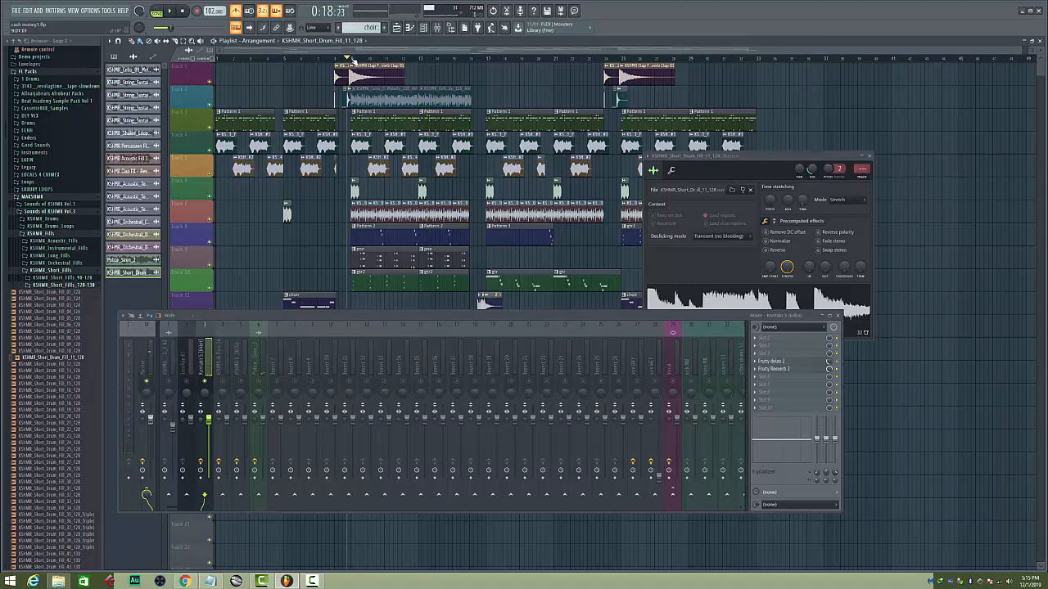
Switch the channel rack's filter from Audio to All and close the rack
key(F6)
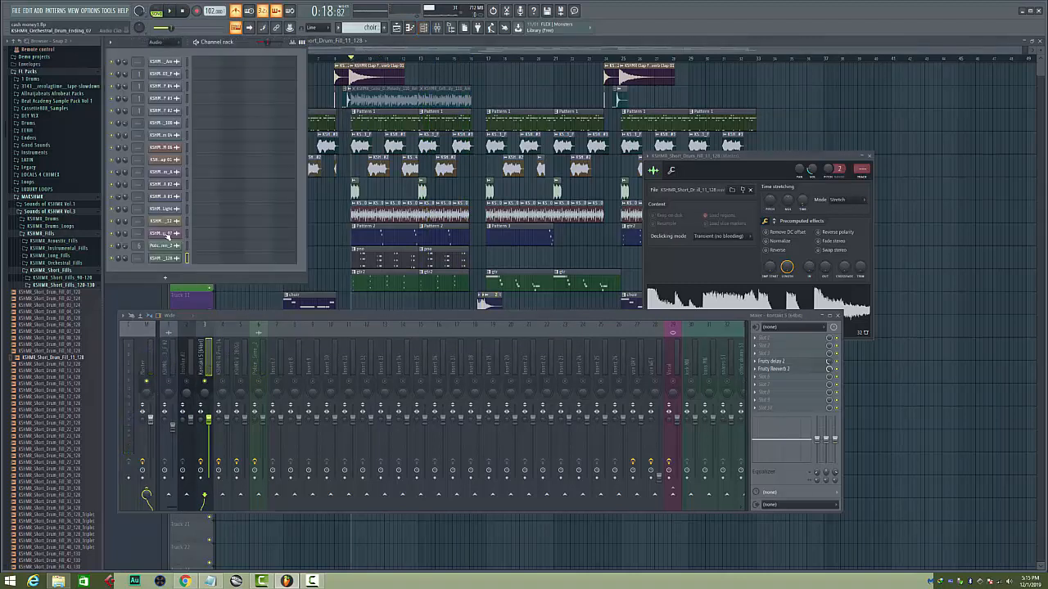
click(157, 42)
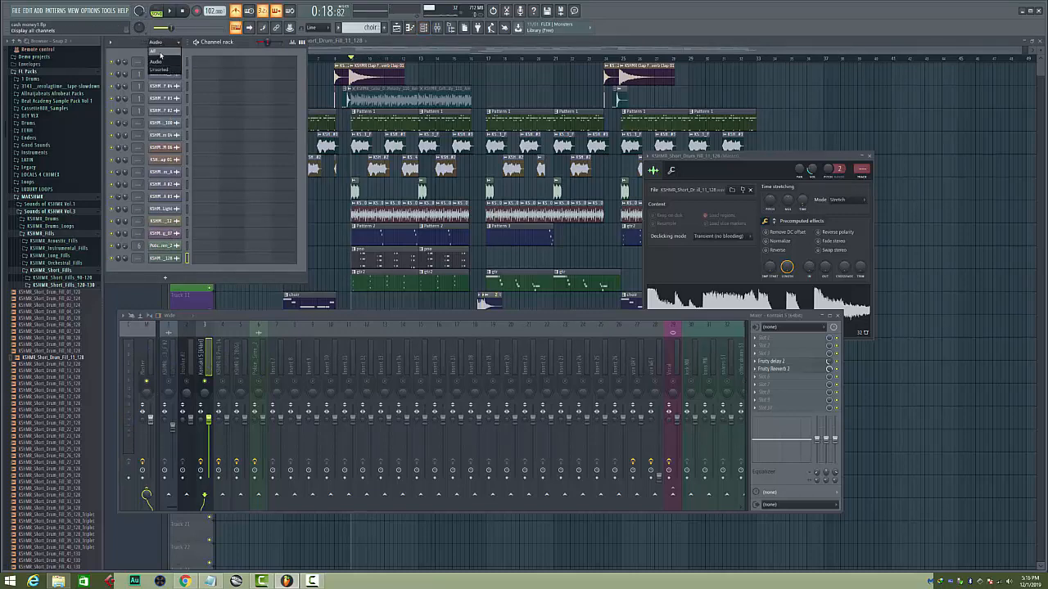
click(161, 53)
key(F6)
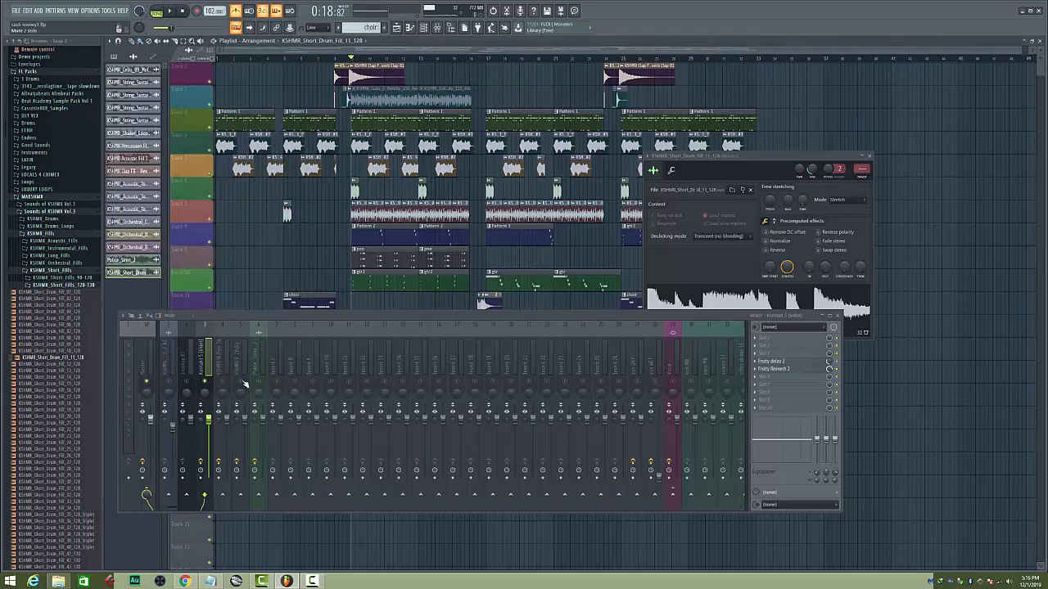
Play the soloed Kontakt 5 insert from bar 9, restore all inserts, and check the percussion and Police_Siren_2 inserts' effects
key(space)
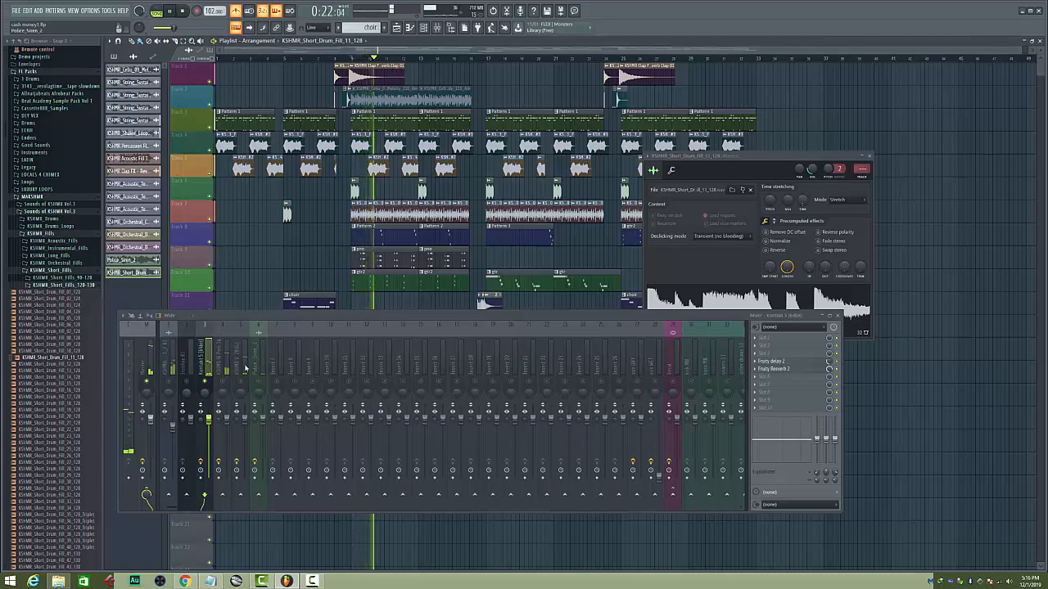
key(space)
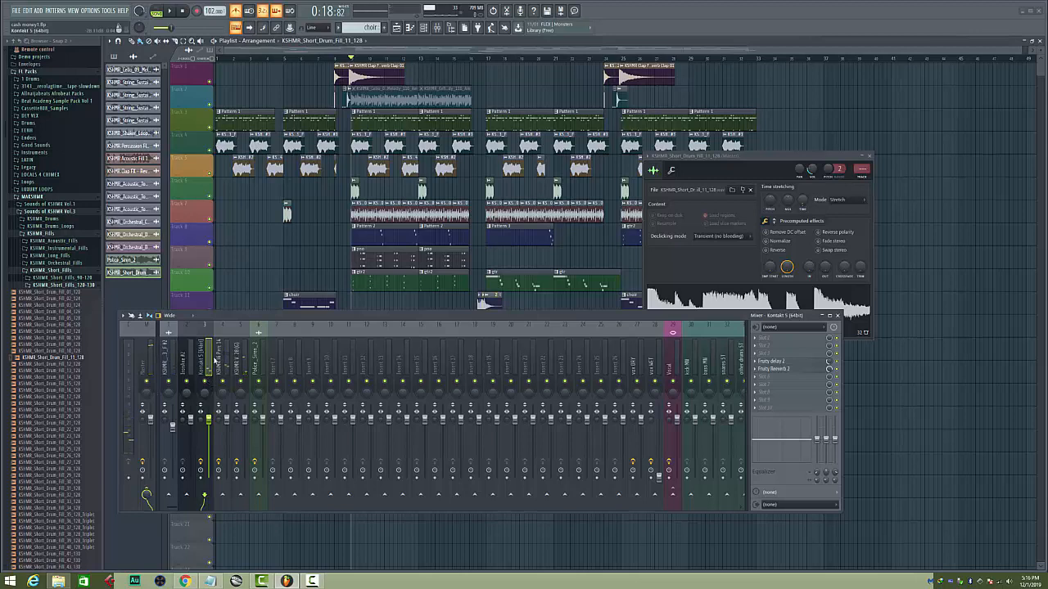
click(219, 358)
click(261, 360)
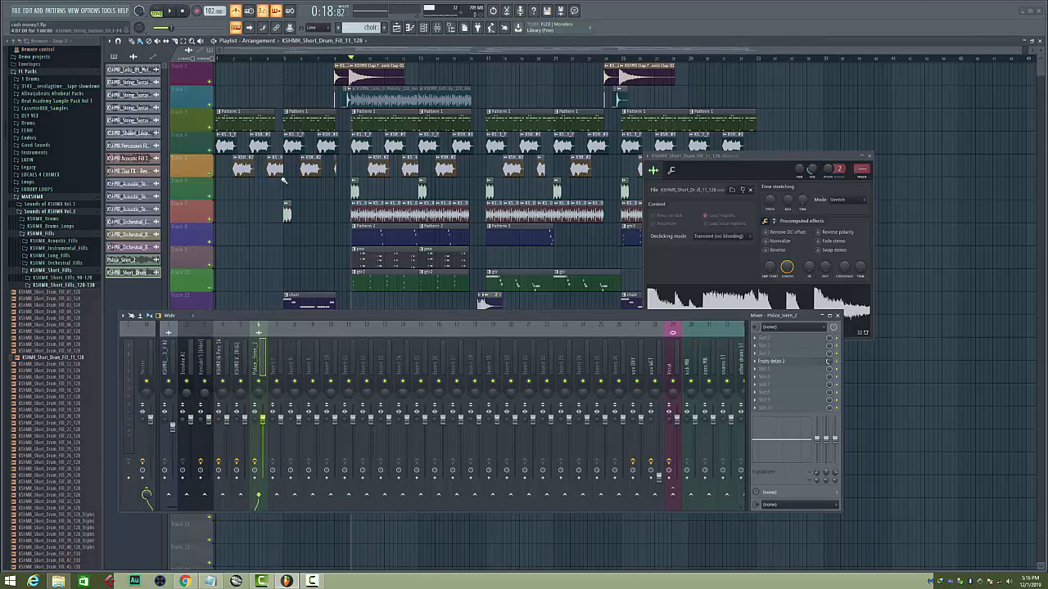
Solo the police siren on track 6, play it from bar 9, check its Fruity delay 2 settings, and restore all tracks
scroll(280, 233, down, 5)
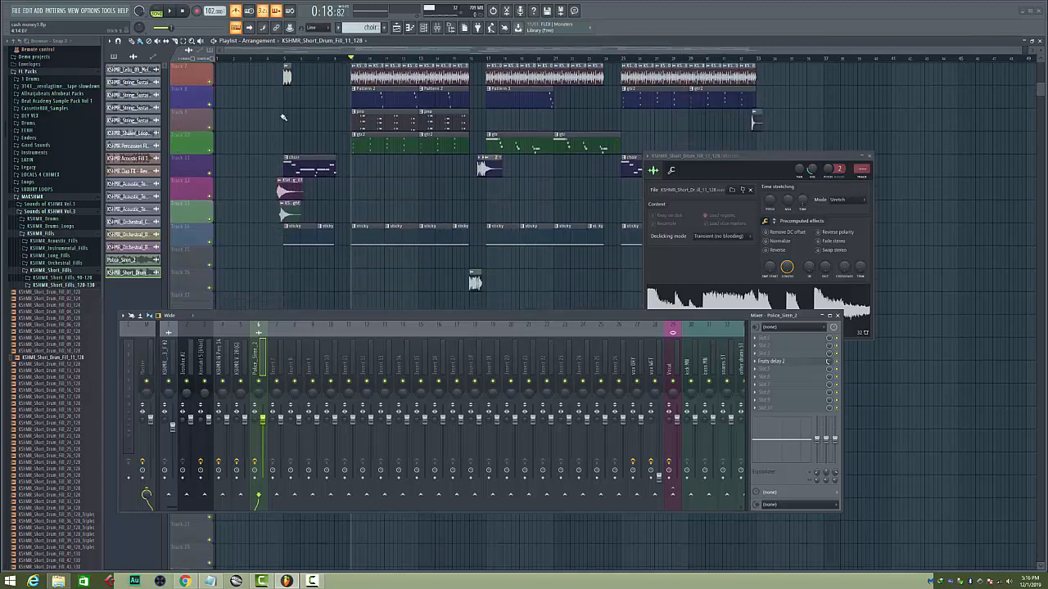
scroll(201, 207, up, 5)
right_click(211, 199)
key(space)
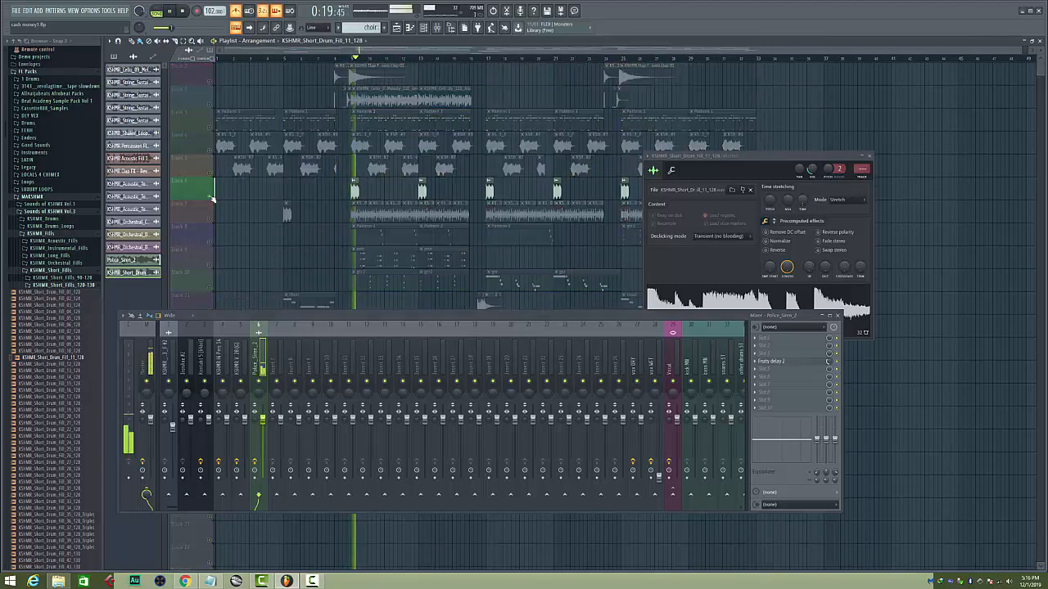
key(space)
click(778, 361)
click(782, 363)
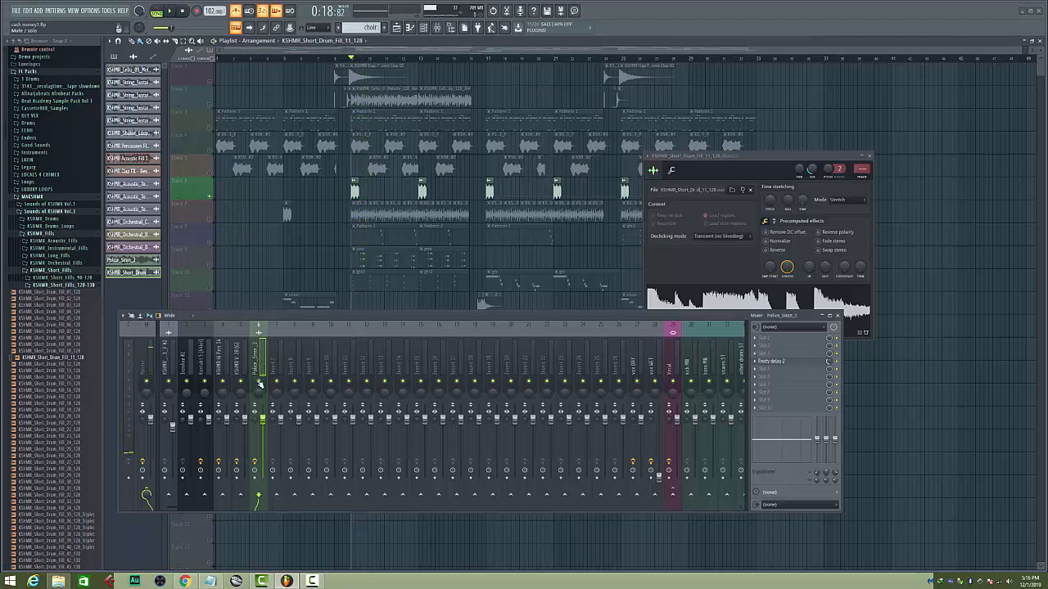
right_click(216, 199)
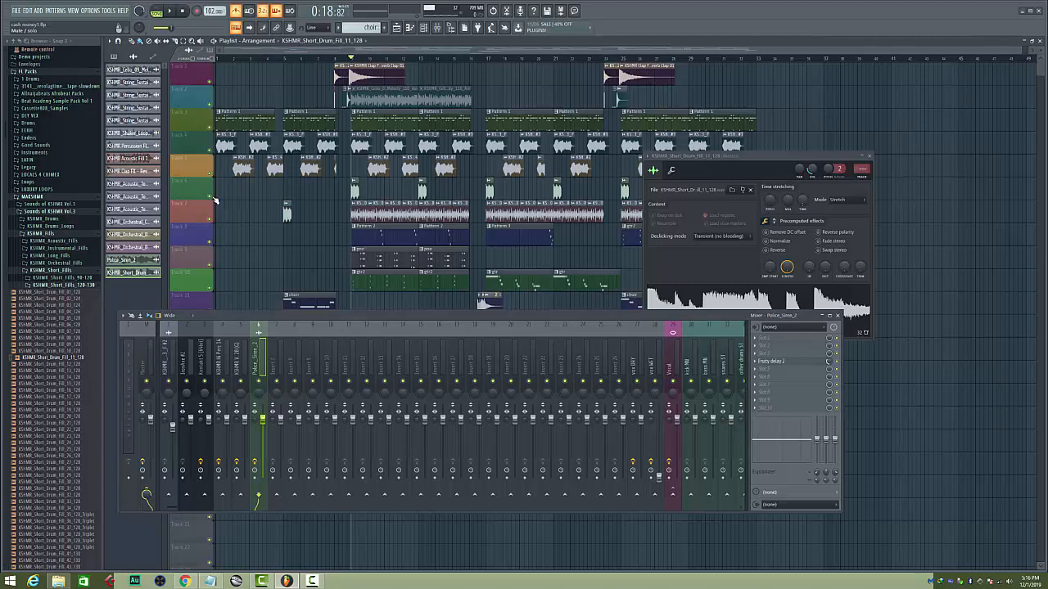
Review the effect slots of the KSHMR Vocal Tone 28 (G), percussion and Kontakt 5 mixer inserts
click(237, 366)
click(220, 362)
click(206, 366)
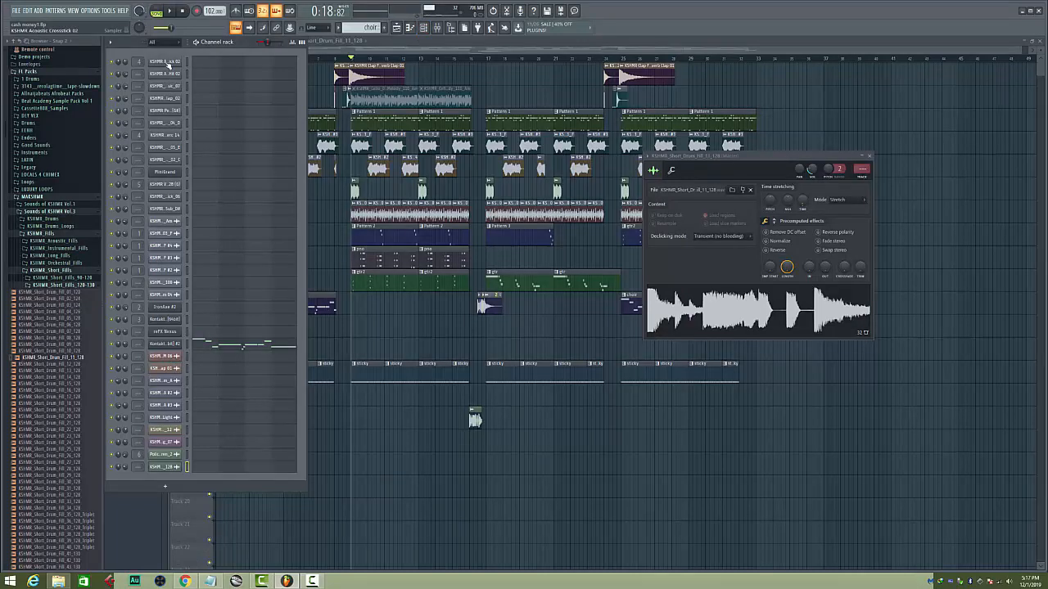
Audition the KSHMR Acoustic Crossstick 02 channel and open its channel settings from the channel rack
click(168, 64)
click(168, 64)
click(168, 64)
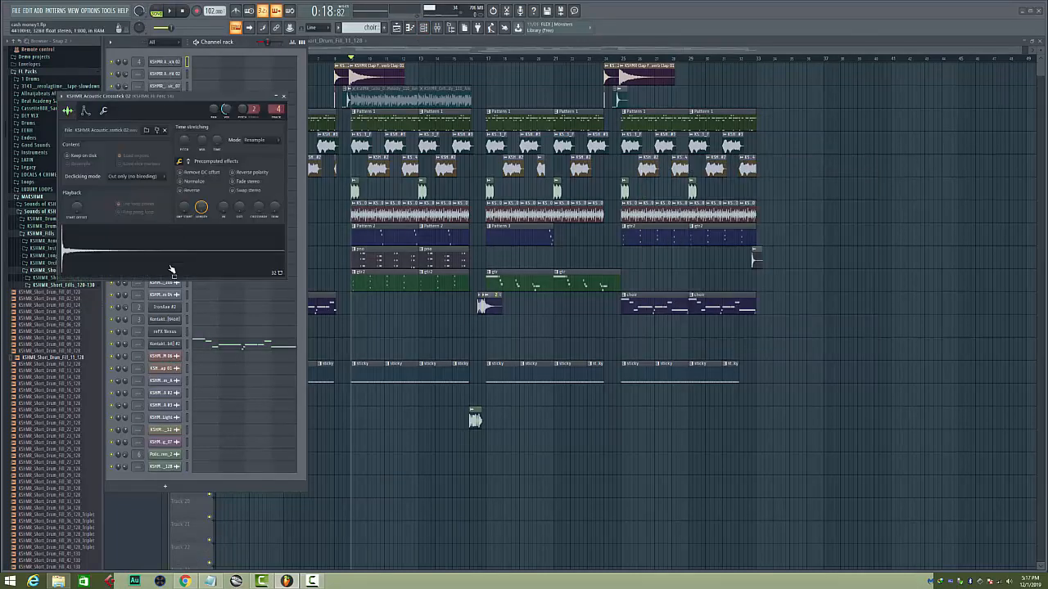
Audition the KSHMR Acoustic Metal Hit 02 channel, check its sample settings, and collapse the MAKSHMR folder in the browser
click(280, 97)
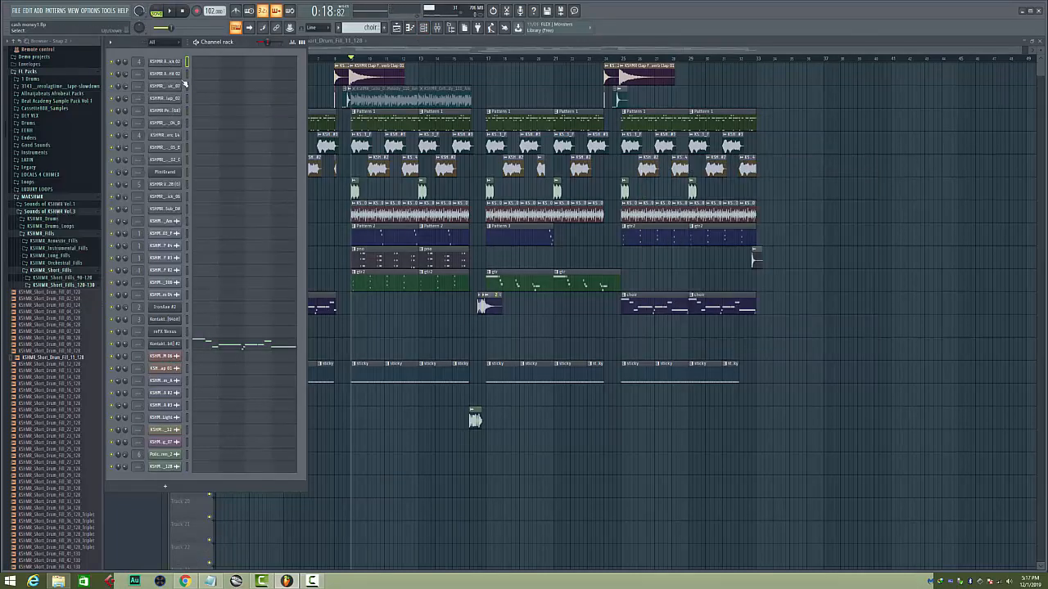
click(168, 73)
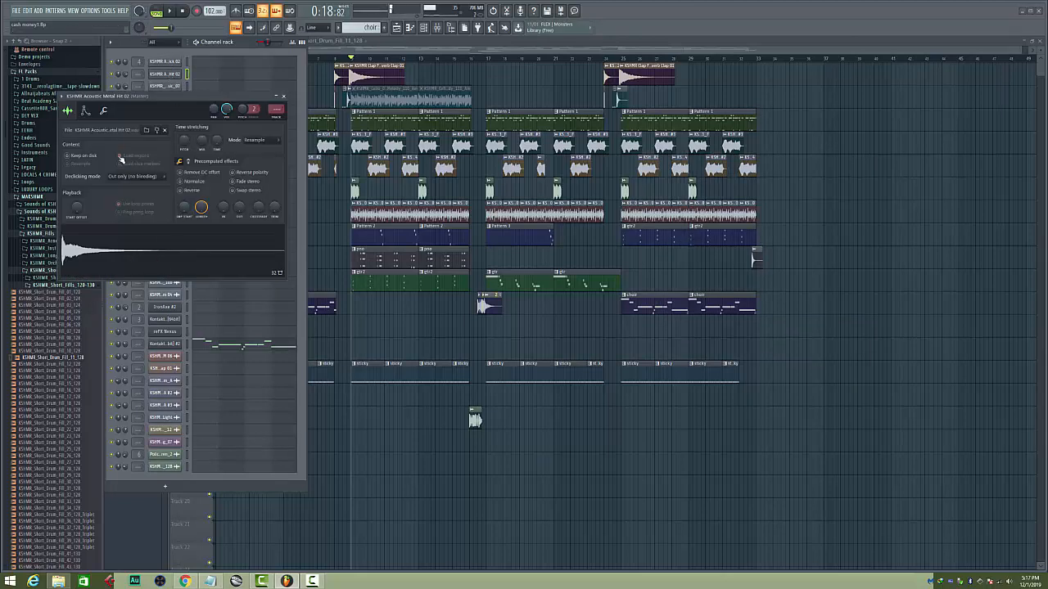
drag(165, 100, 168, 100)
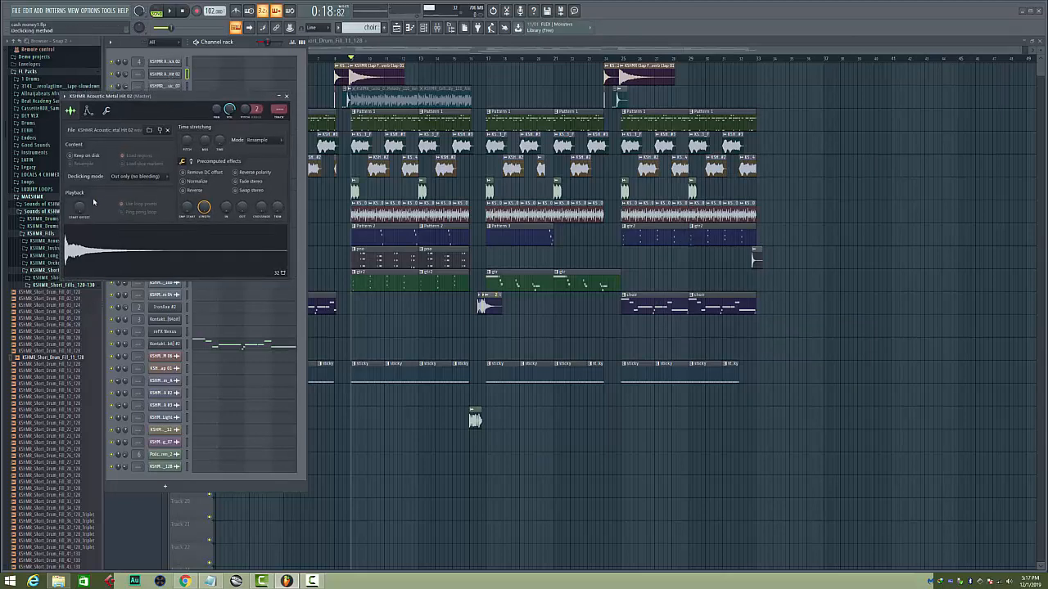
click(28, 199)
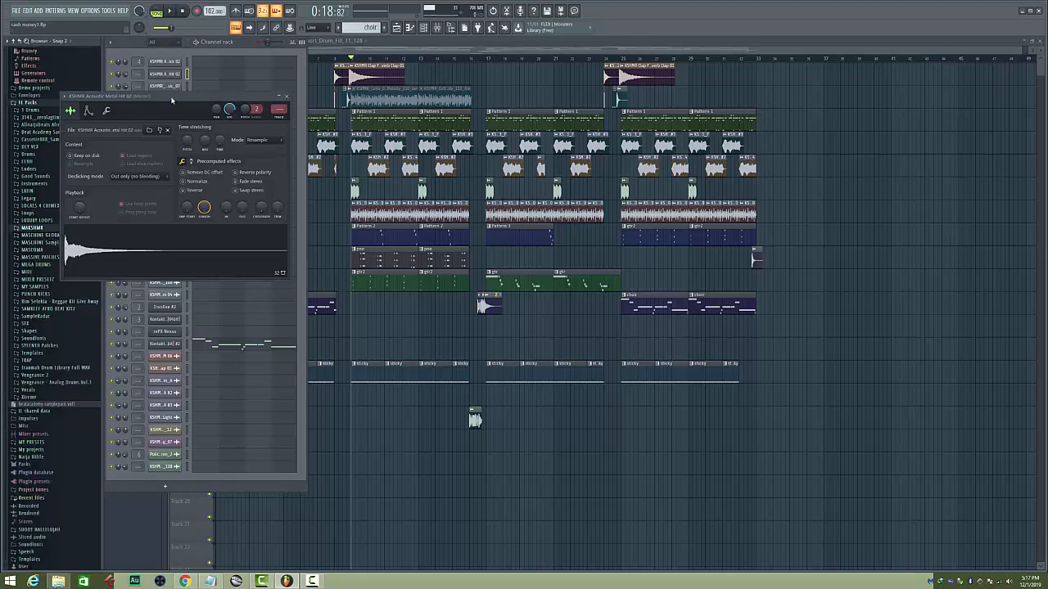
drag(172, 100, 155, 134)
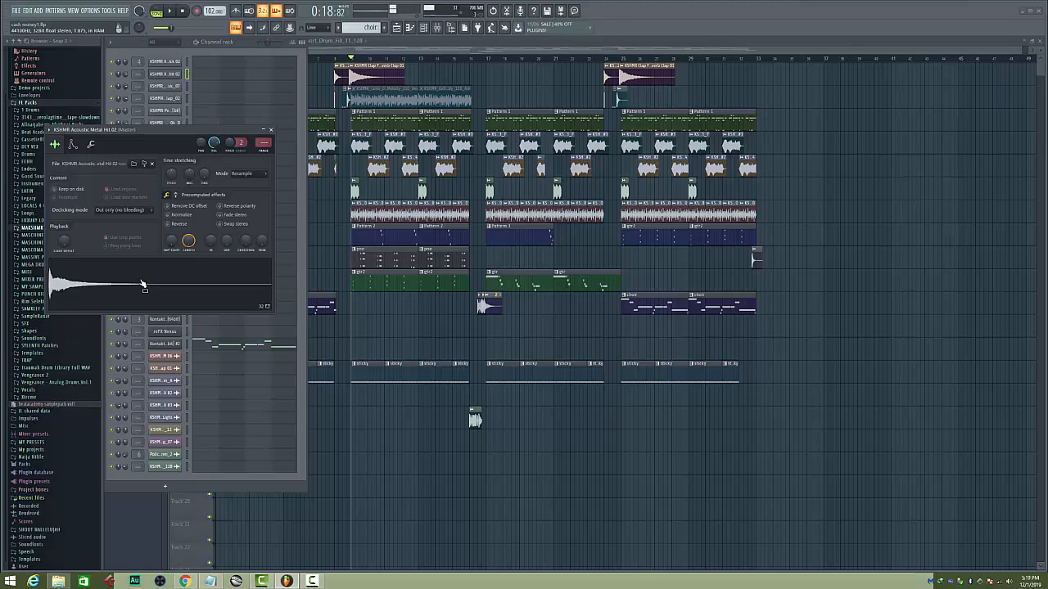
click(271, 131)
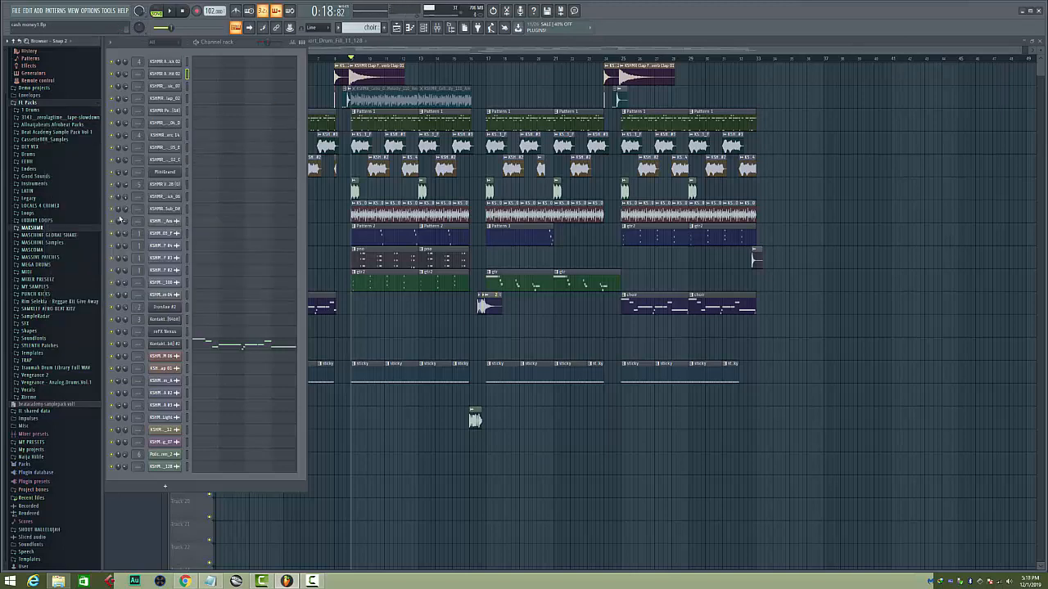
Check the sample settings of the KSHMR_Clap_Classic_07 and KSHMR Percussion Low 09 (G#) channels
click(165, 86)
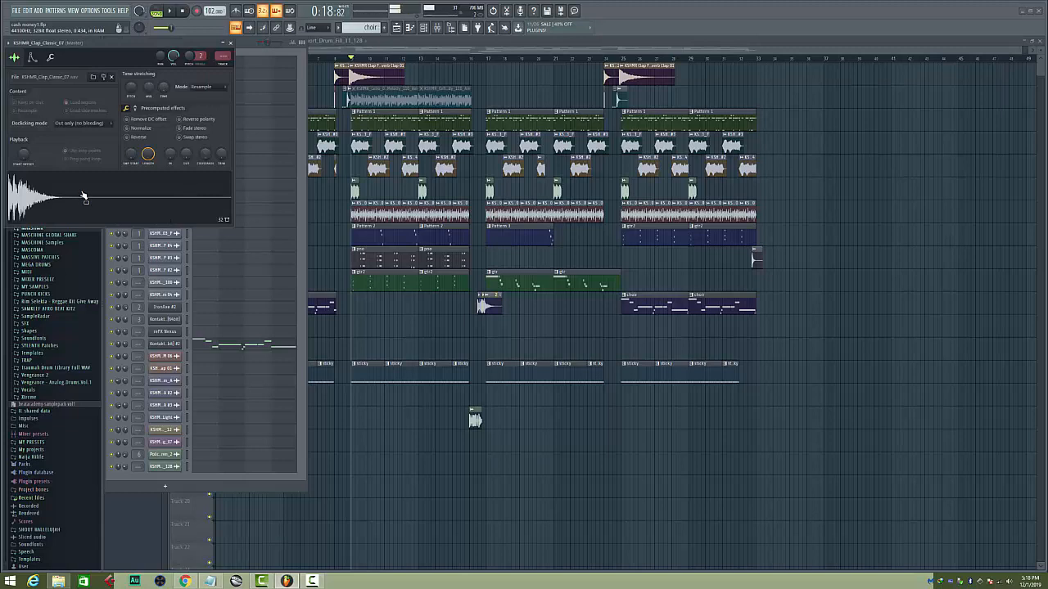
click(230, 42)
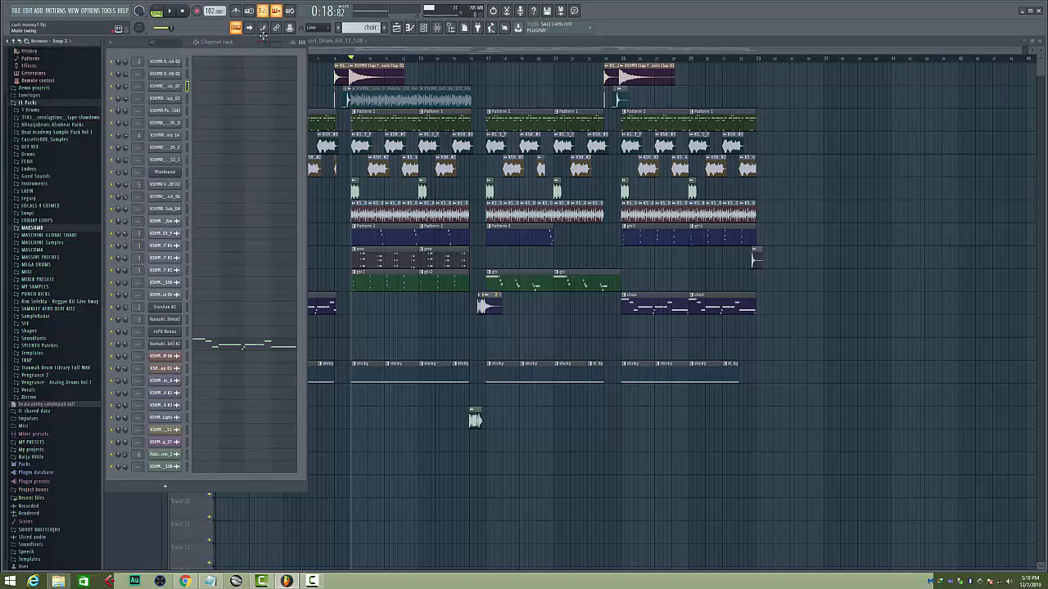
click(164, 122)
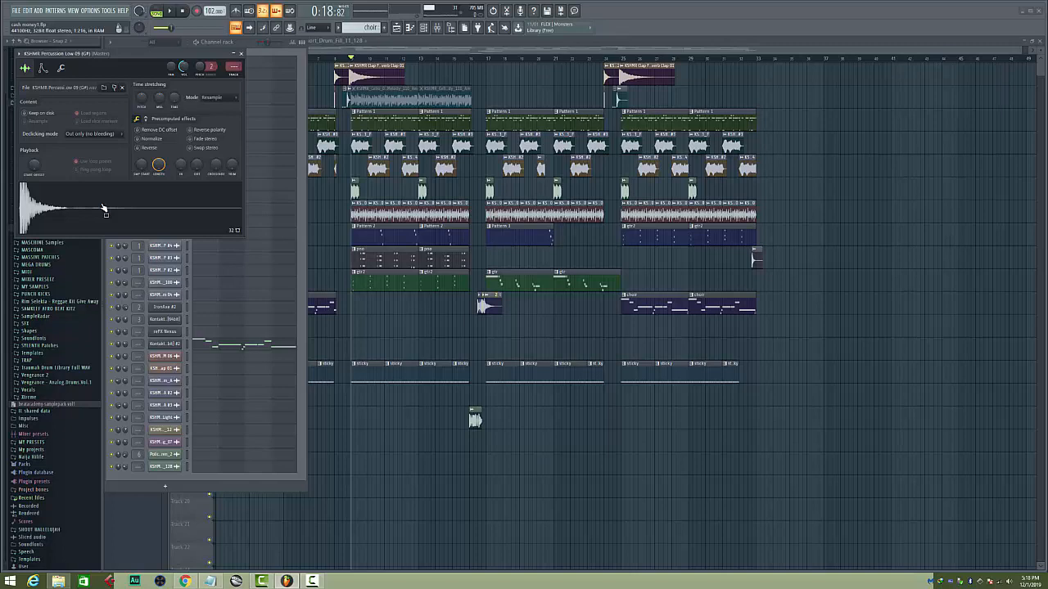
click(241, 54)
Check the sample settings of the KSHMR_Percussion_High_Rimshot_05_E and KSHMR_Percussion_High_Metal_02_C channels
click(167, 155)
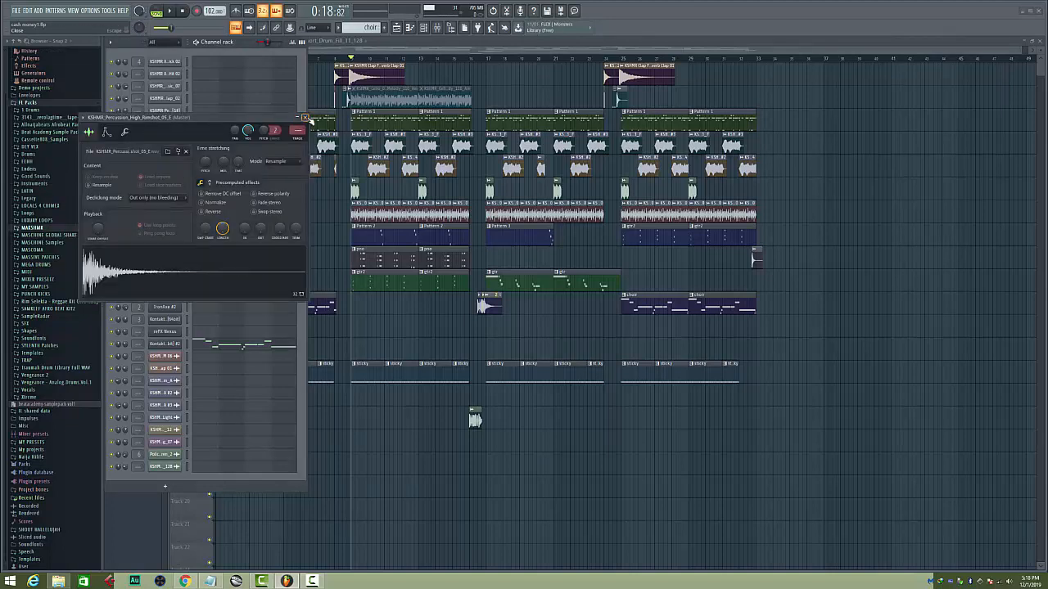
click(304, 117)
click(169, 161)
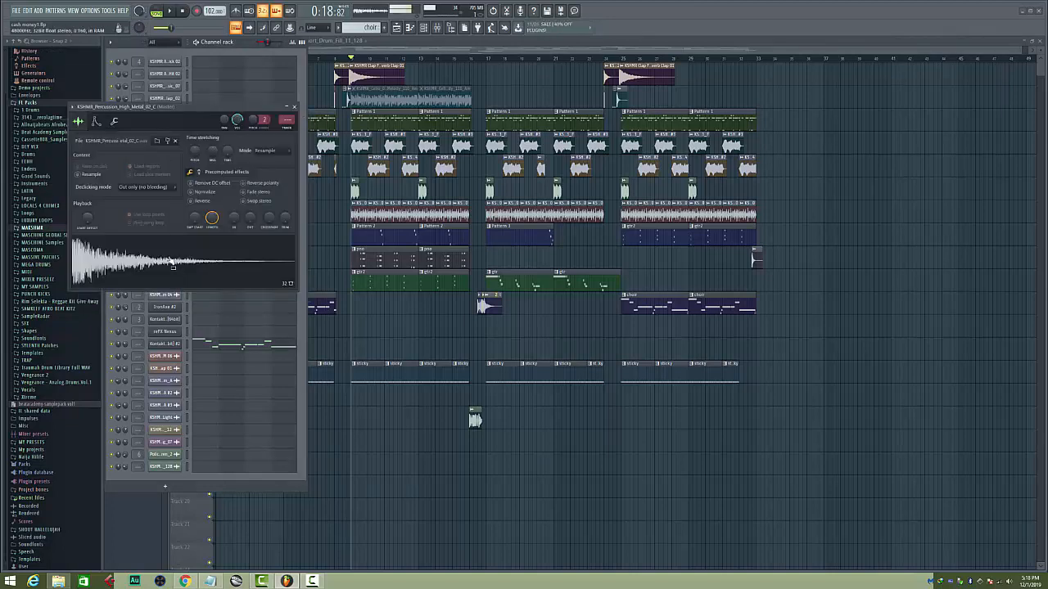
click(295, 107)
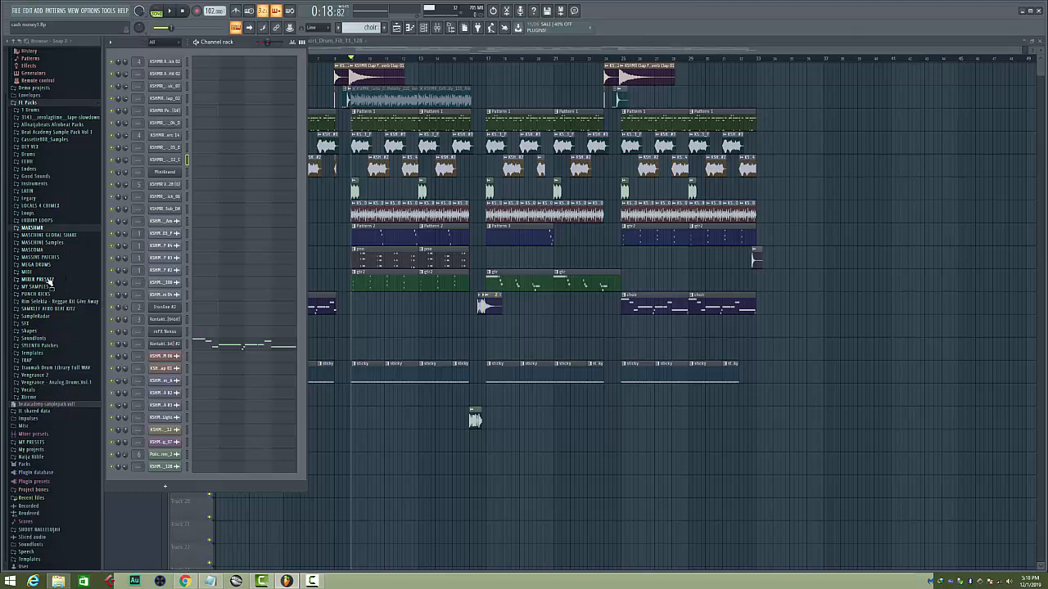
Browse the MASCHINE GLOBAL SHAKE pack's Drums folder, audition clap and snap samples from its Clap folder, and collapse Drums again
click(40, 235)
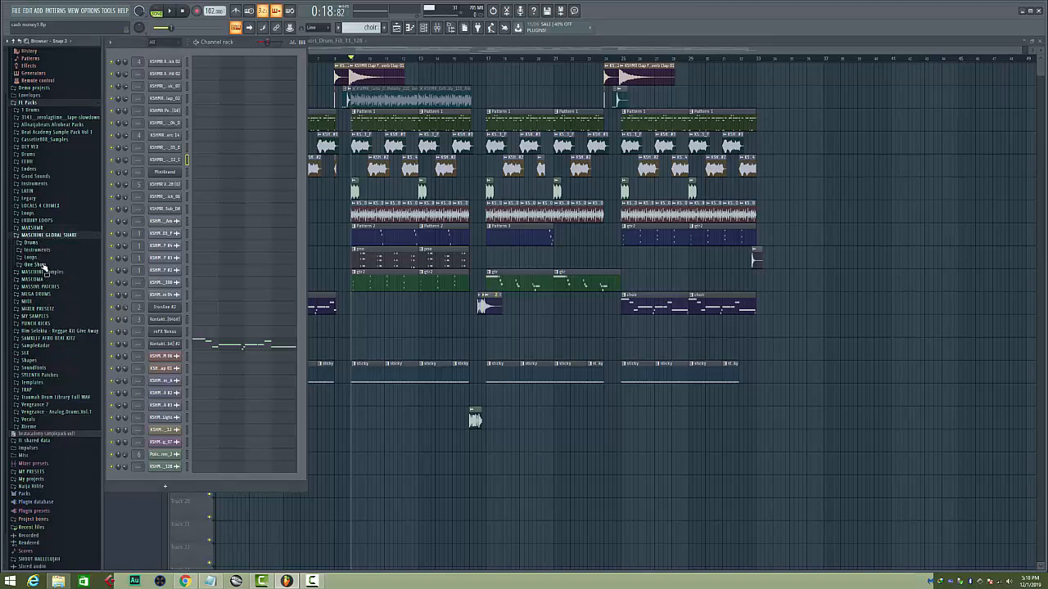
click(33, 244)
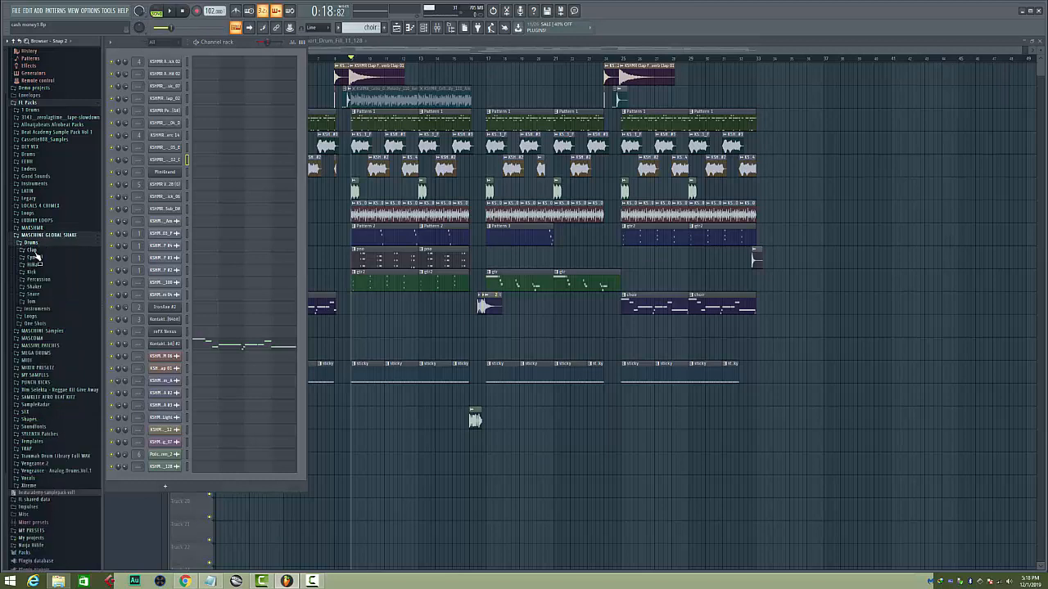
click(32, 250)
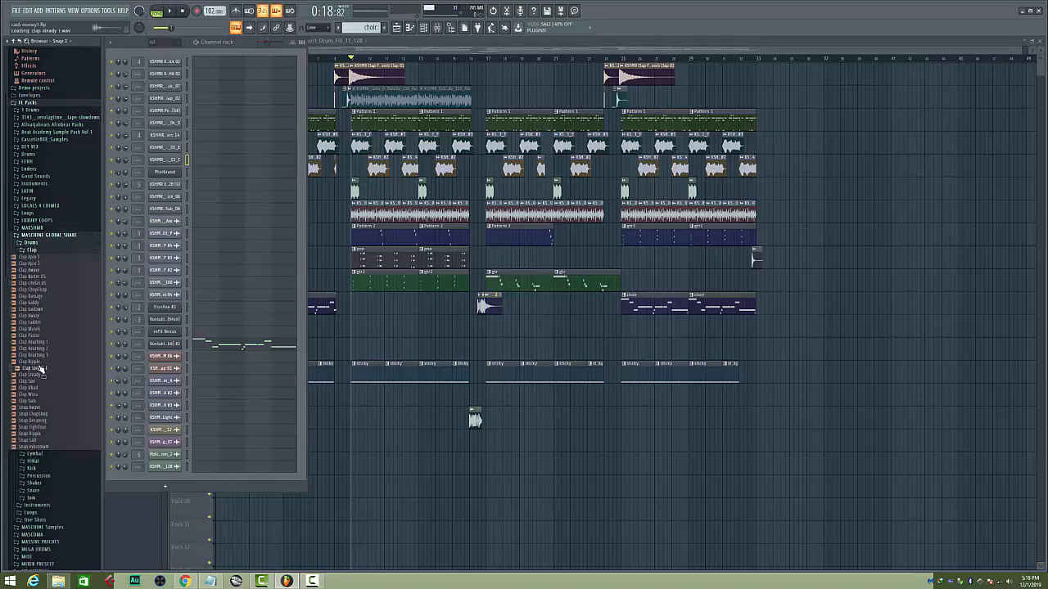
click(33, 420)
click(34, 251)
click(32, 243)
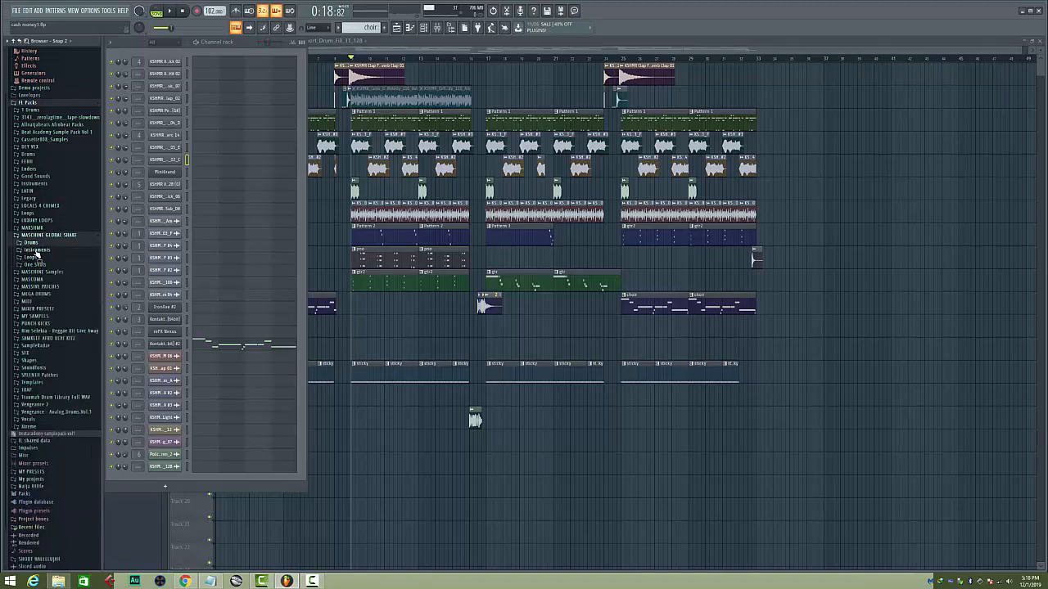
click(31, 243)
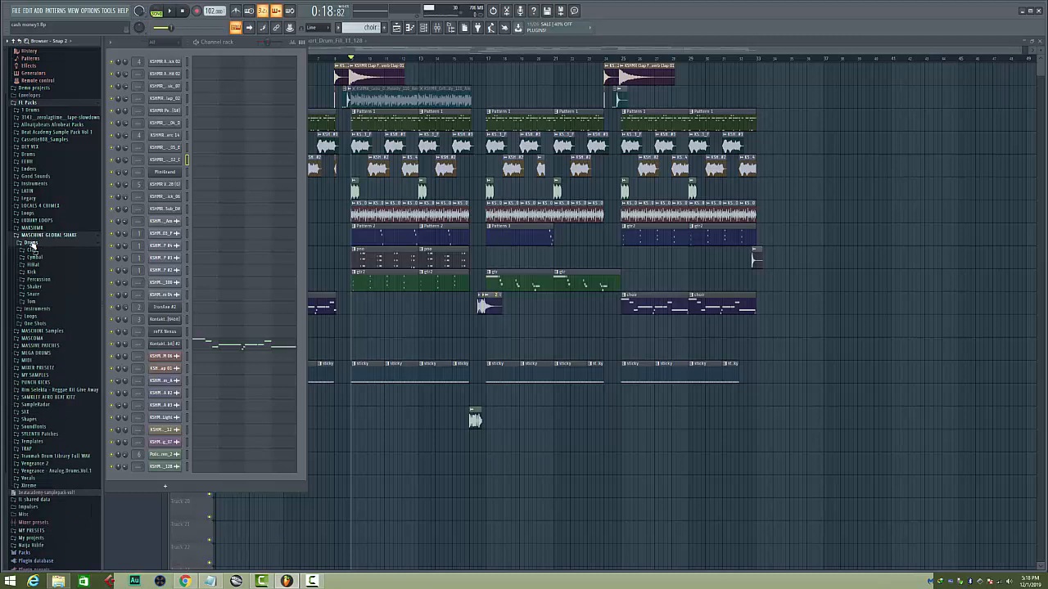
click(32, 243)
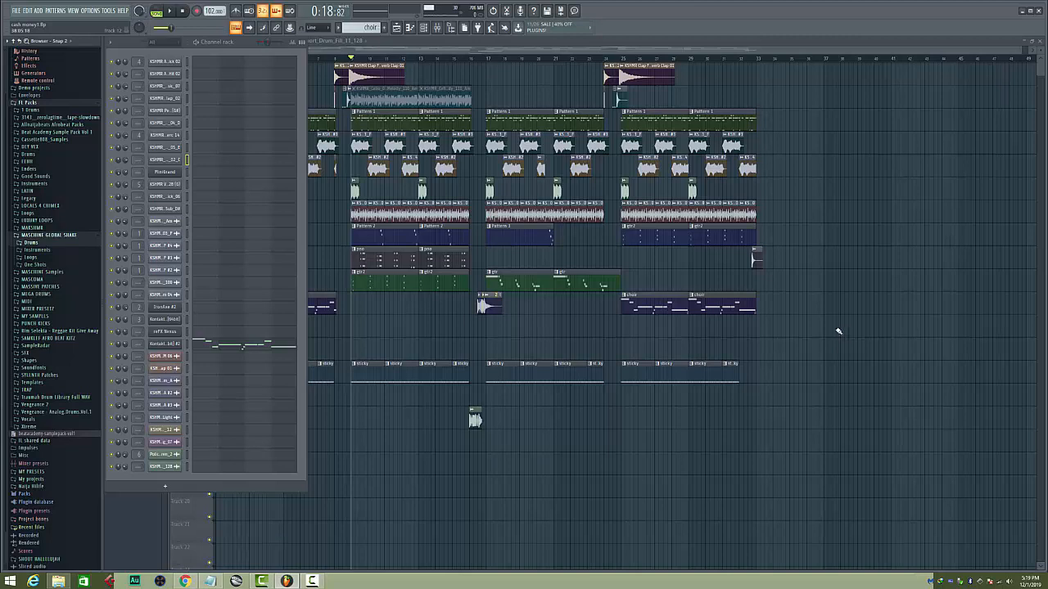
Inspect the Fruity NoteBook and Tonal Balance Control effects on the mixer's Master track
click(436, 27)
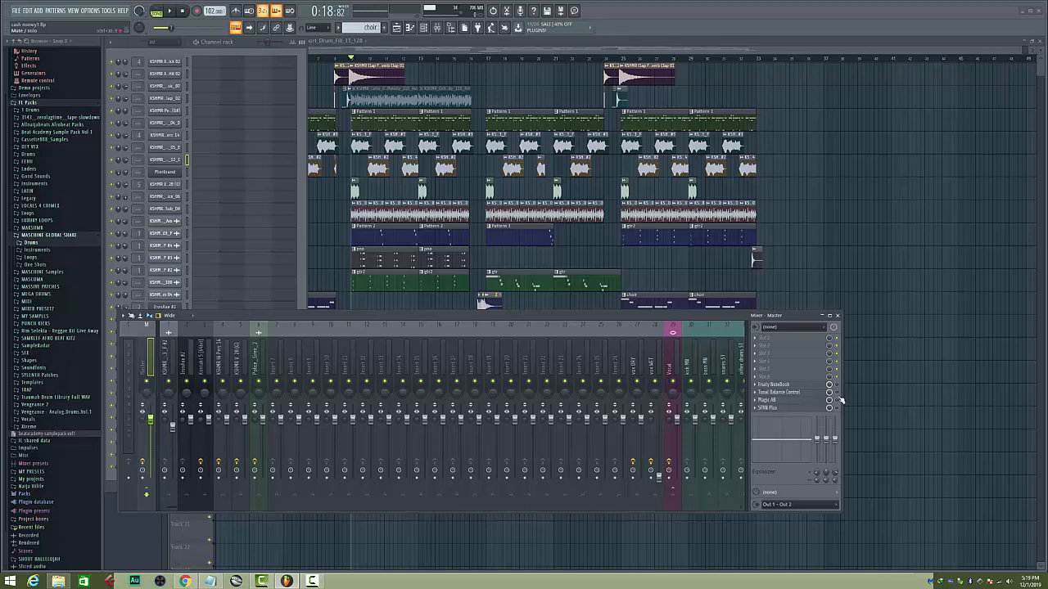
click(776, 393)
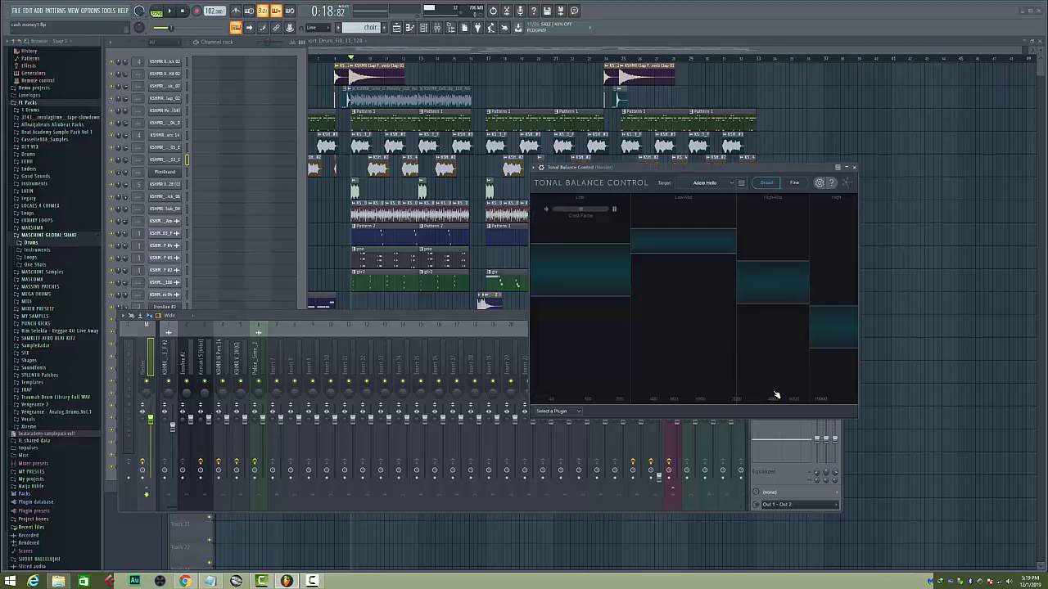
click(854, 167)
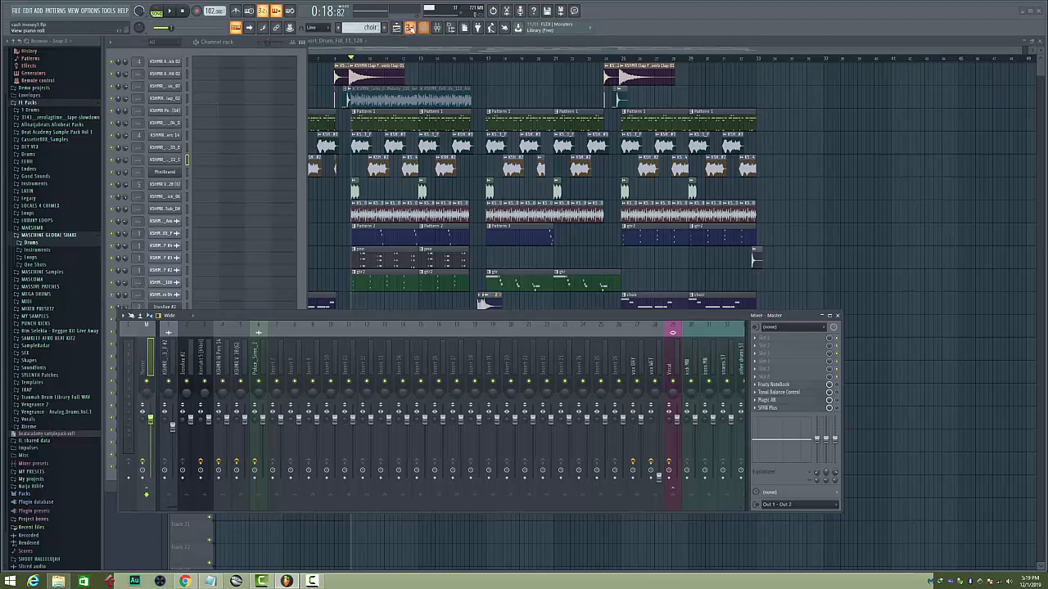
Hide the channel rack and mixer, and play the arrangement from bar 24
click(424, 28)
click(444, 28)
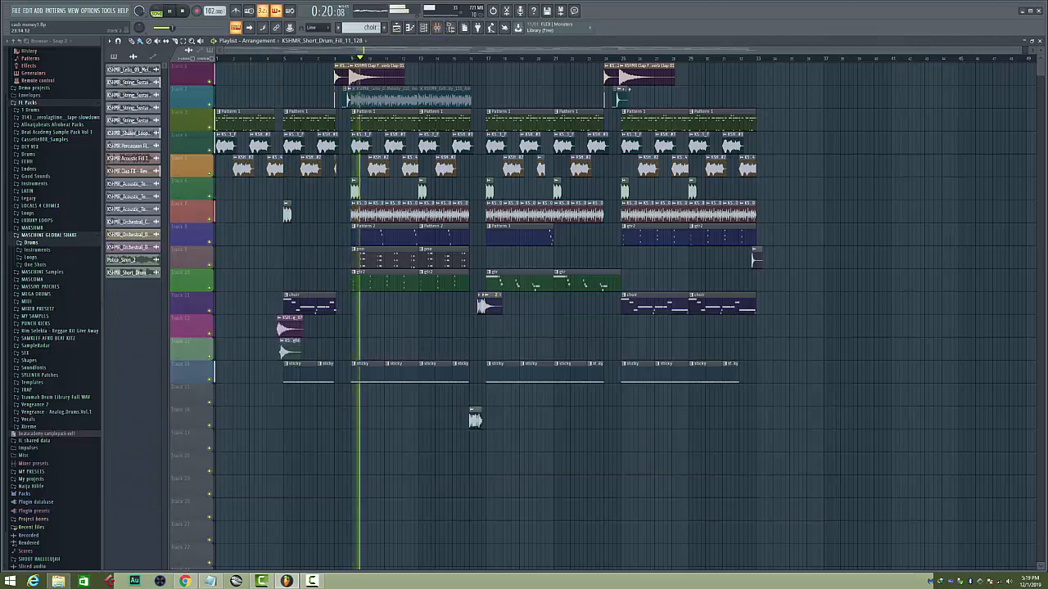
click(603, 59)
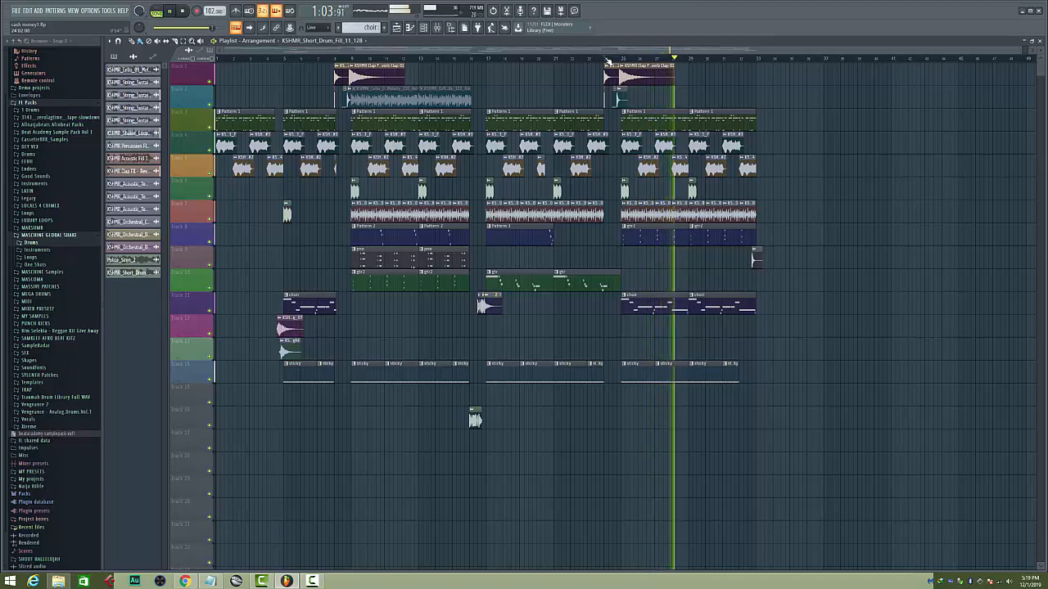
click(606, 60)
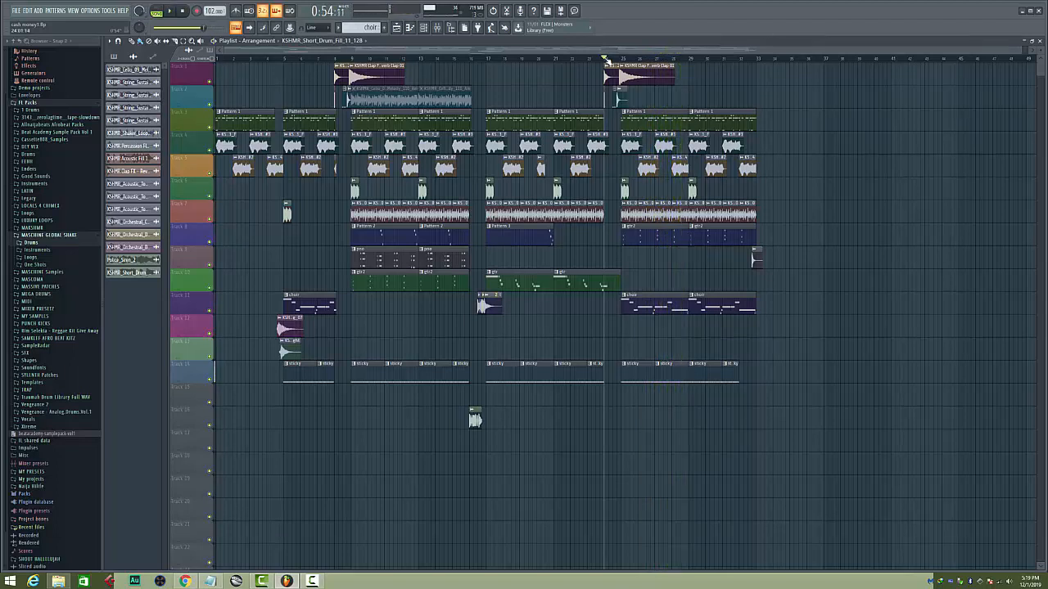
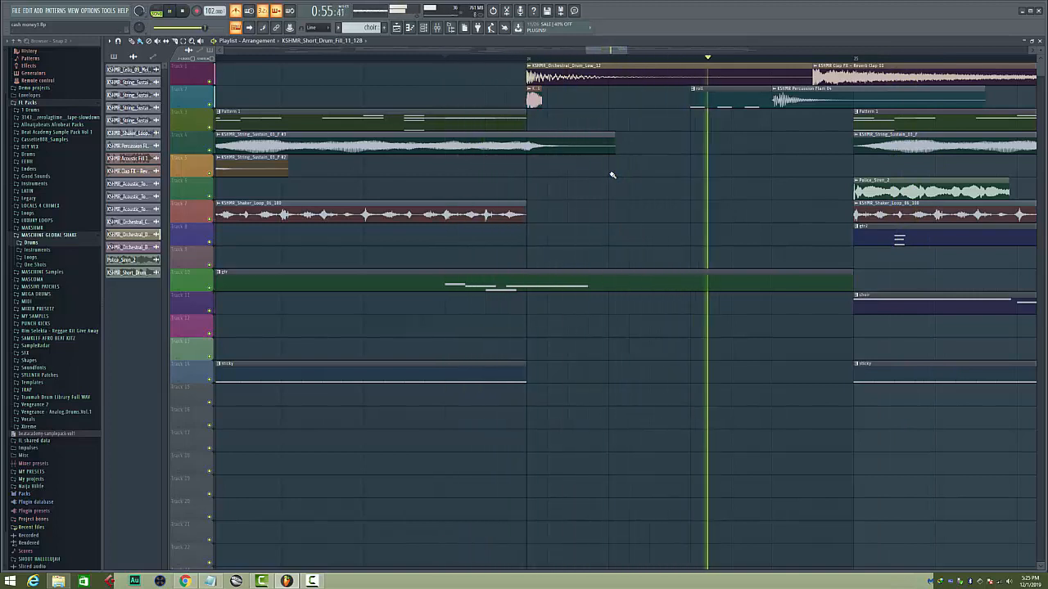
Stop playback, return the playhead to bar 24, and open the roll pattern's KSHMR Acoustic Metal Hit 02 notes in the piano roll
key(space)
click(528, 59)
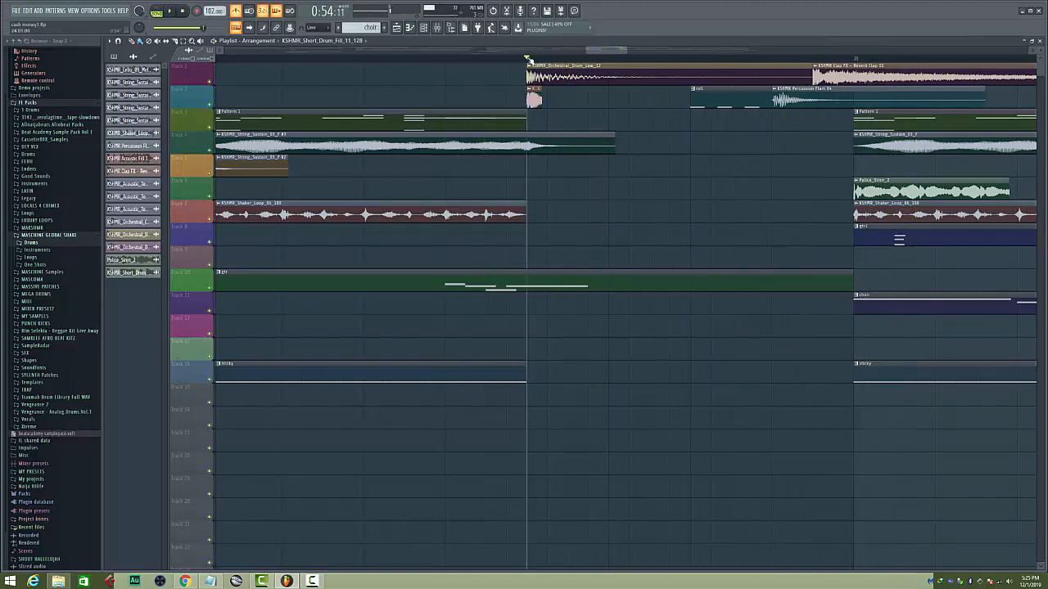
double_click(717, 100)
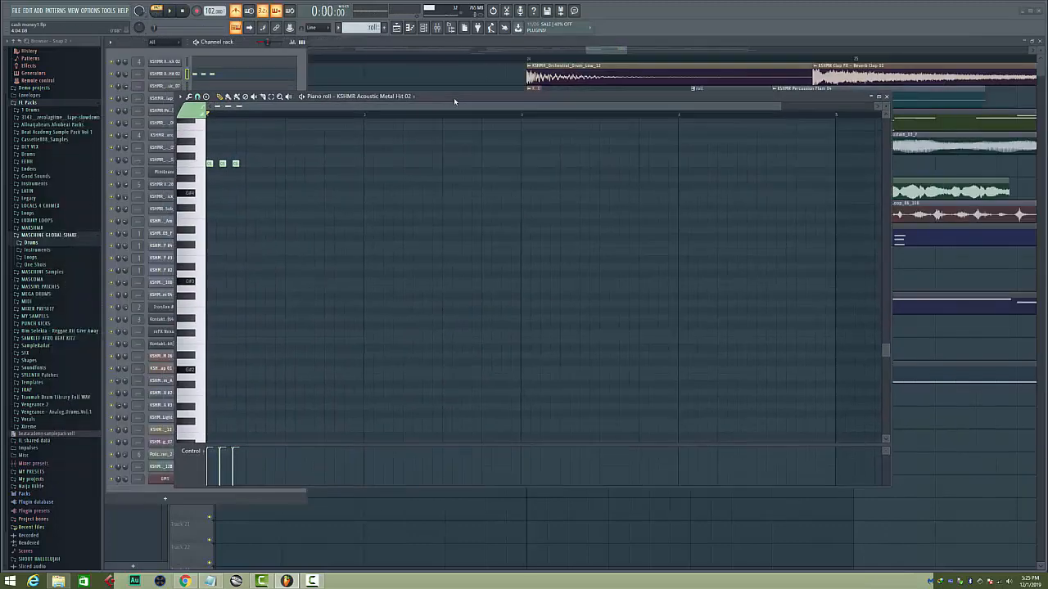
scroll(232, 119, up, 4)
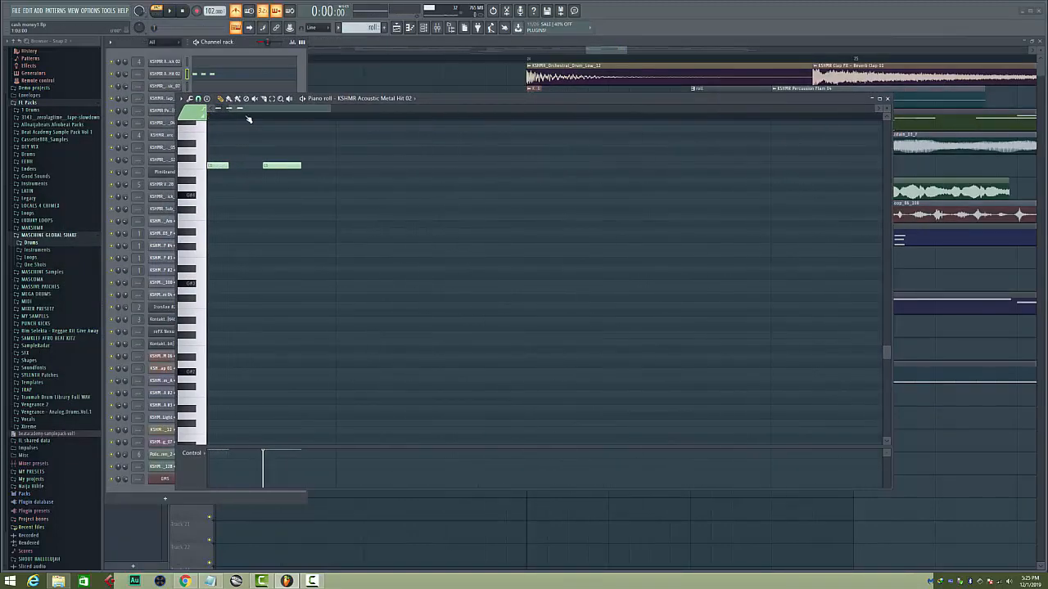
scroll(261, 111, up, 2)
Try piano roll snap values of 1/3 step and 1/3 beat, and audition the metal hit pattern
click(197, 99)
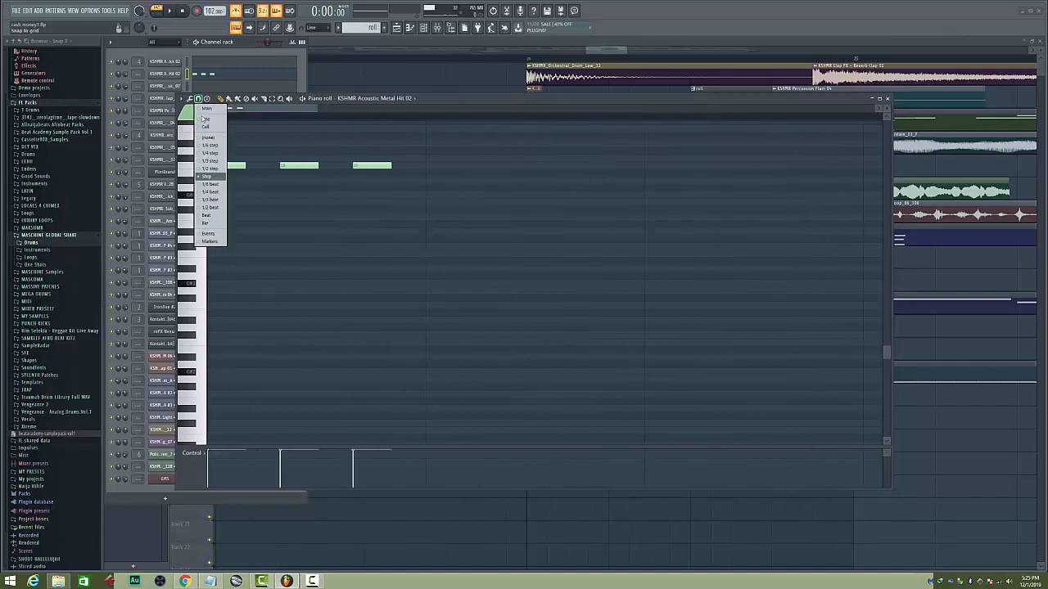
click(212, 161)
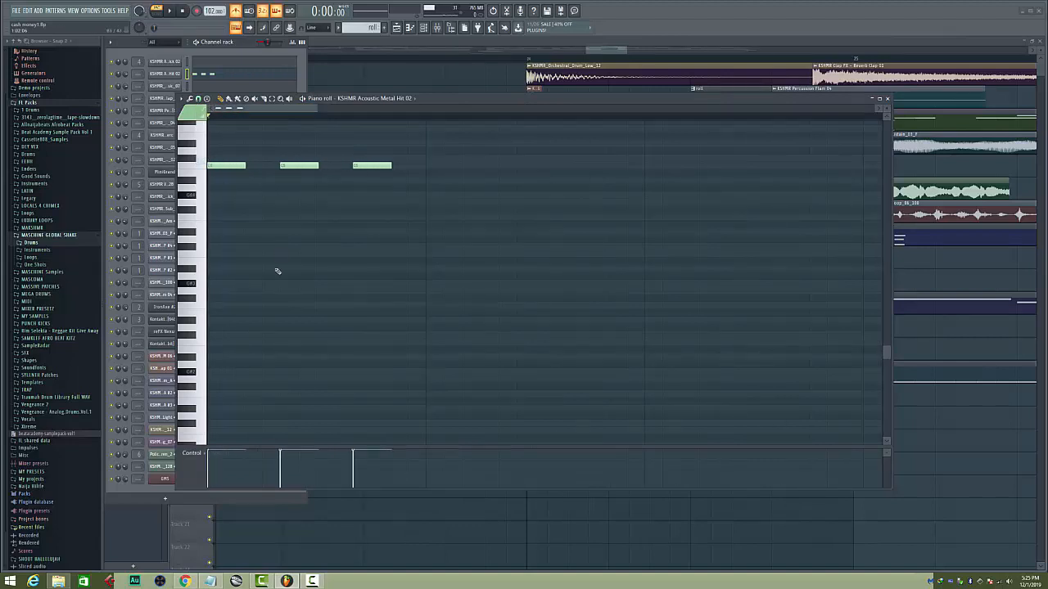
click(197, 99)
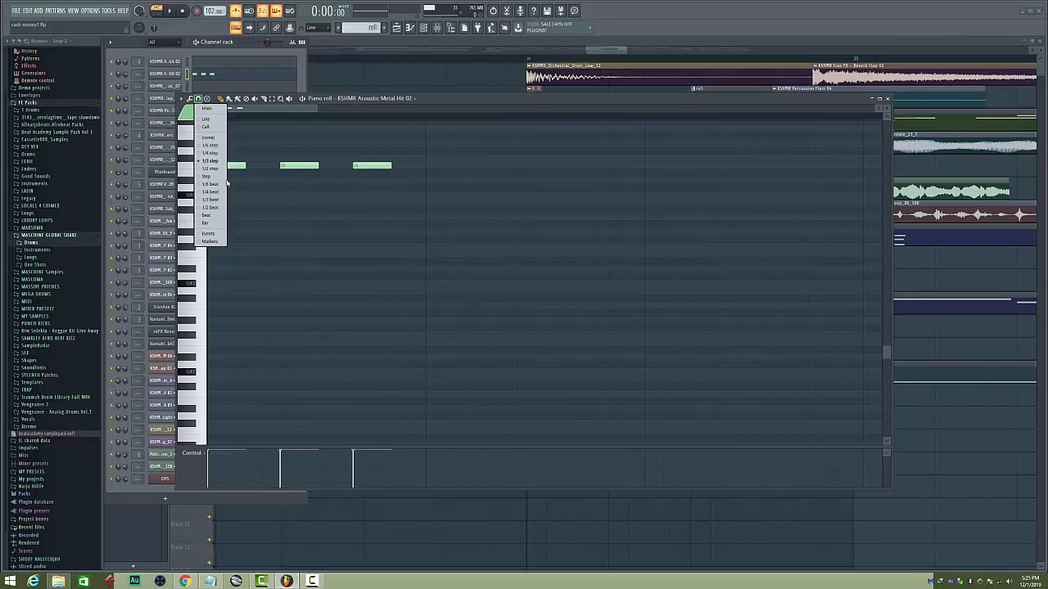
click(214, 199)
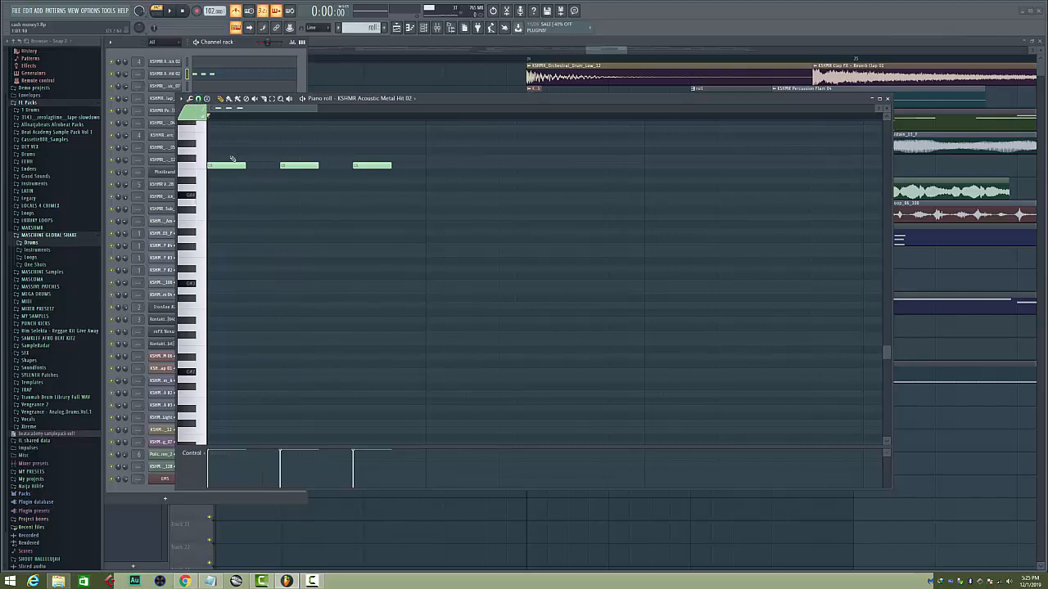
key(space)
key(space)
Set the piano roll snap to Step and draw three consecutive one-beat comparison notes below the existing metal hit notes
click(198, 100)
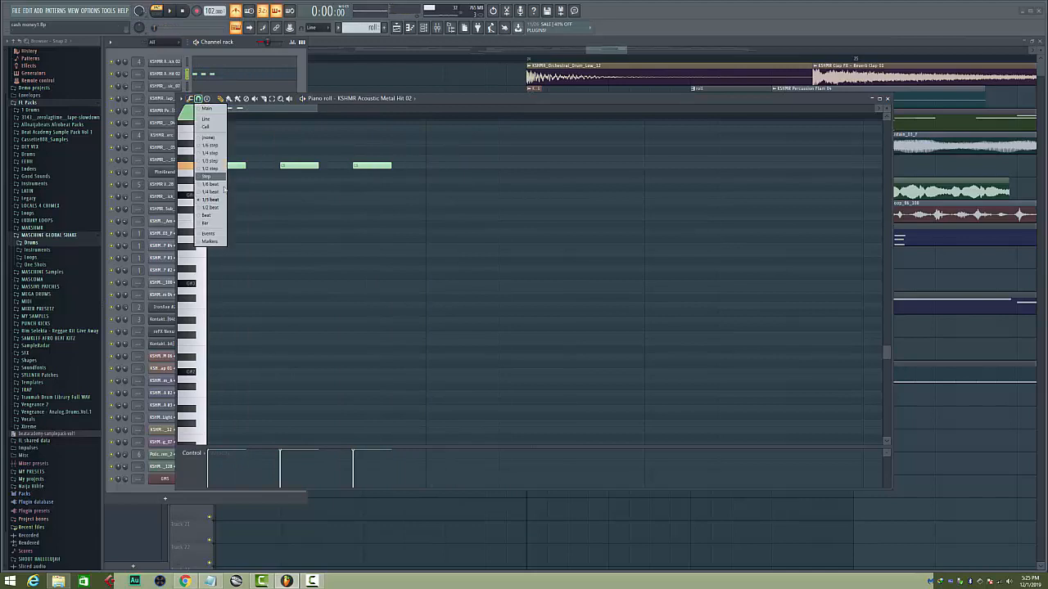
click(214, 177)
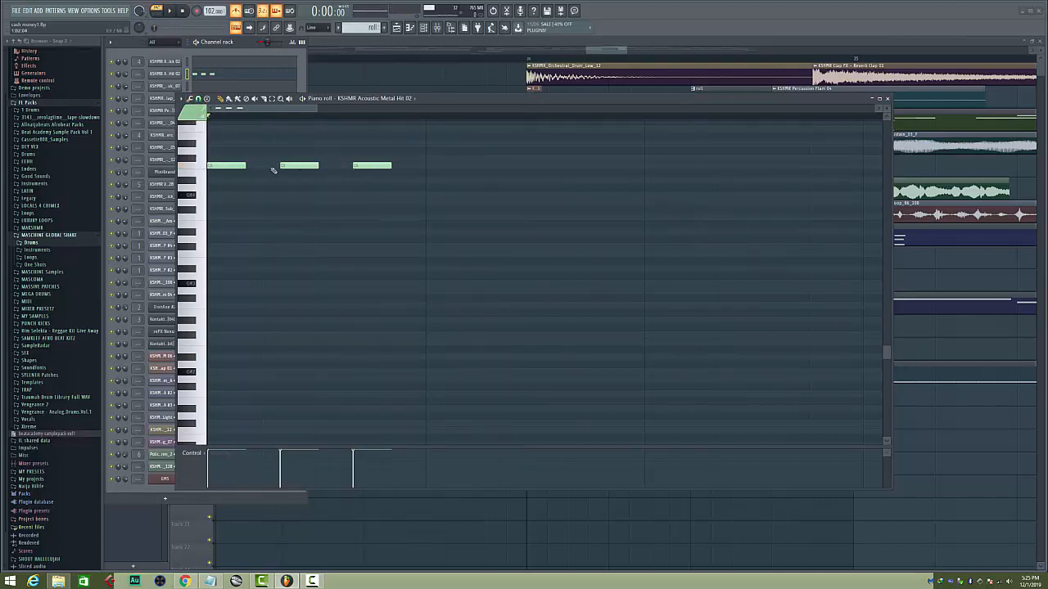
click(212, 196)
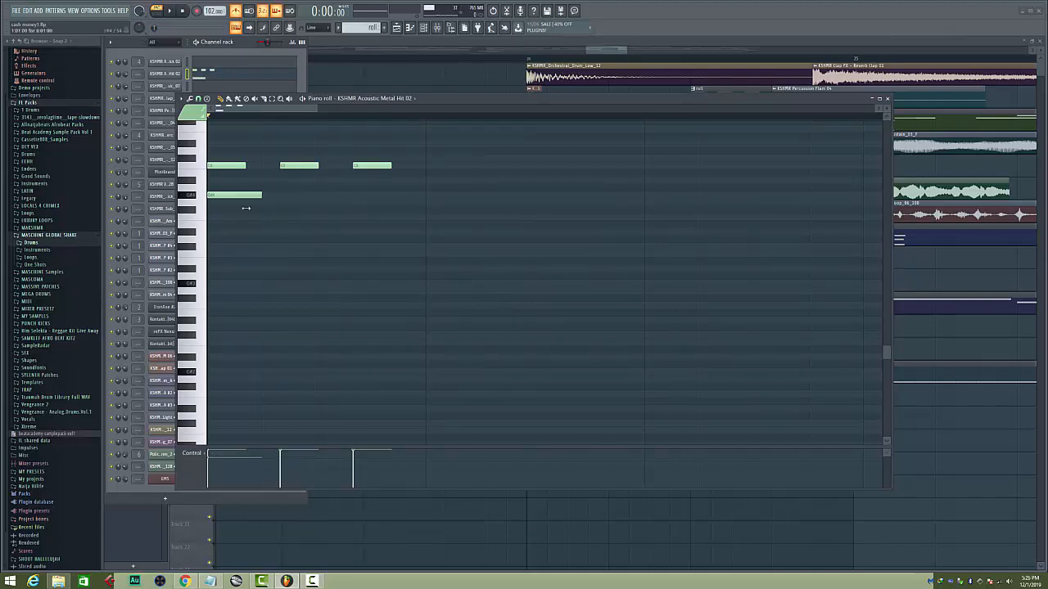
click(270, 197)
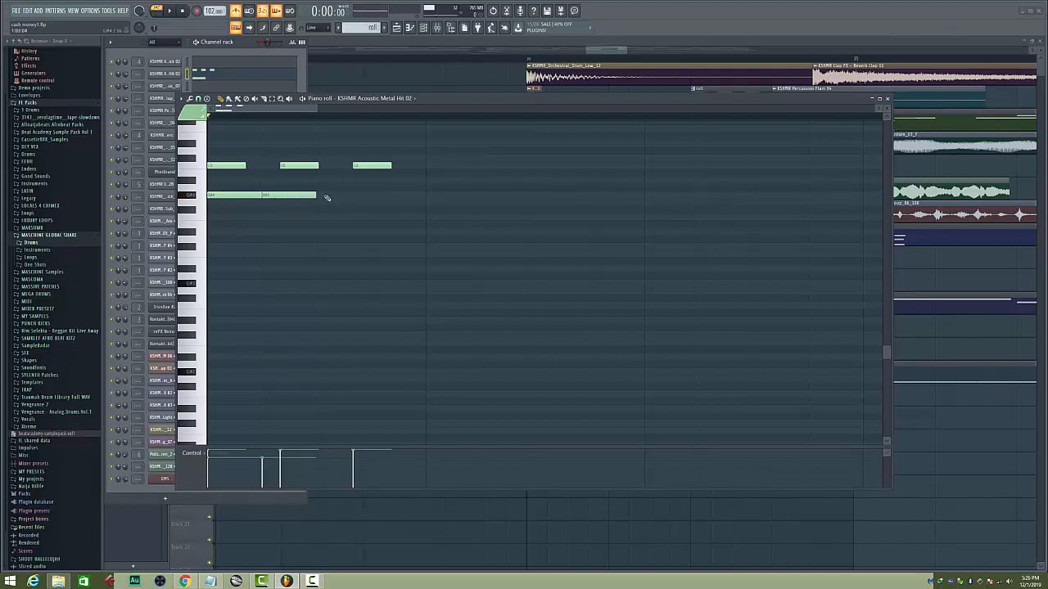
click(328, 196)
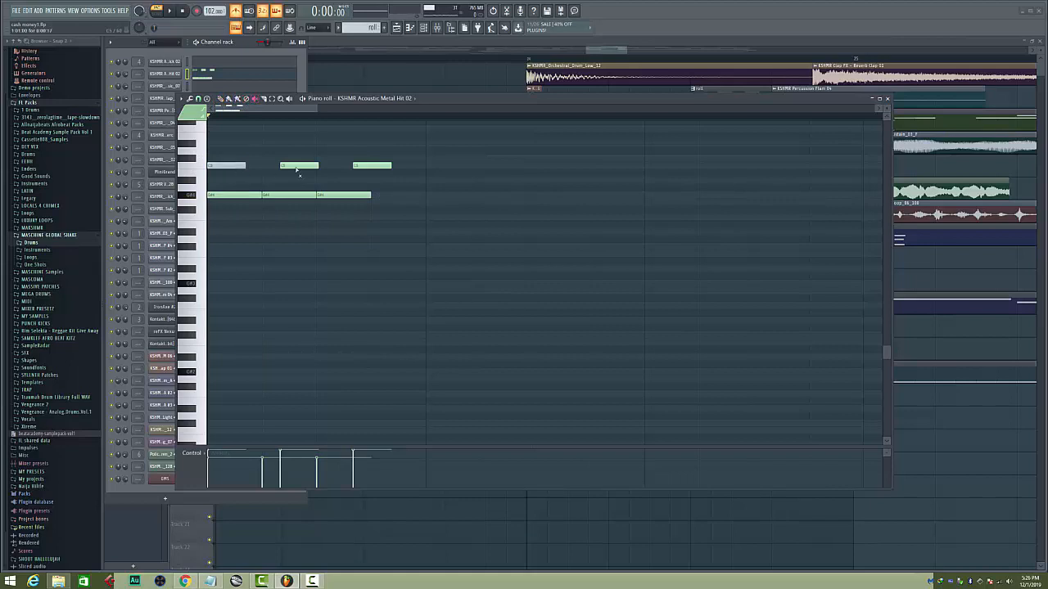
Play the one-beat comparison notes with the upper metal hit notes muted, then listen to the pattern again
key(space)
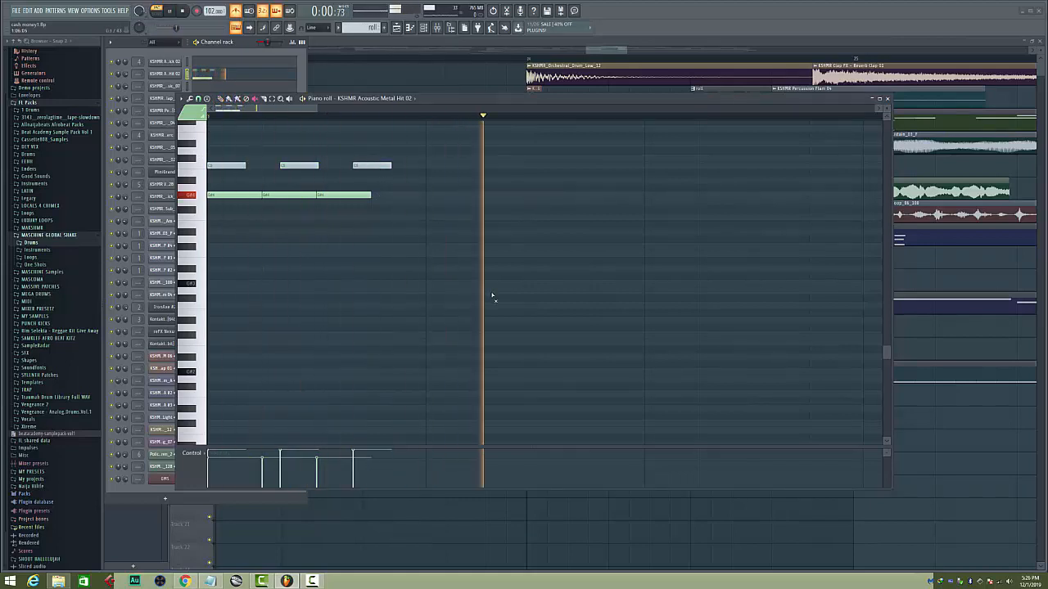
key(space)
key(space)
key(space)
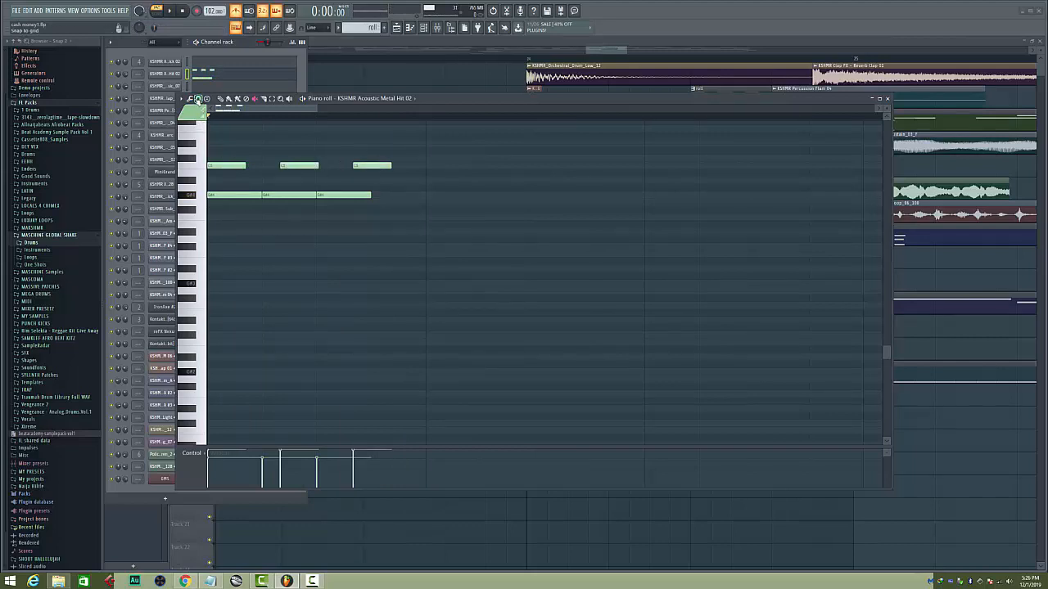
Delete the three one-beat comparison notes and play the original metal hit roll
right_click(235, 195)
right_click(289, 194)
right_click(344, 195)
key(space)
key(space)
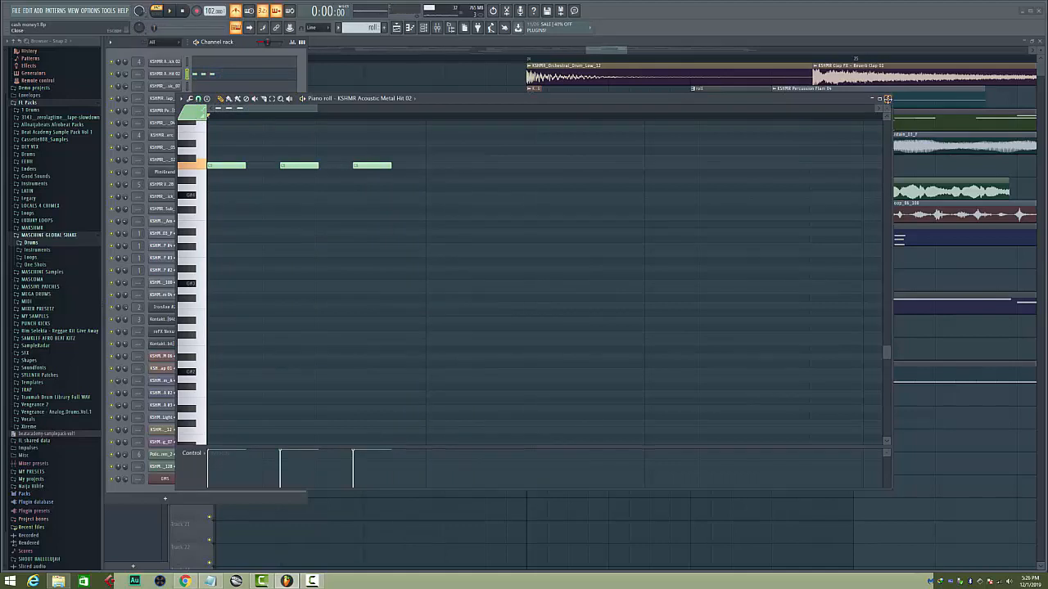
Close the piano roll and play the arrangement from bar 24 with the metronome turned off
click(887, 99)
double_click(451, 60)
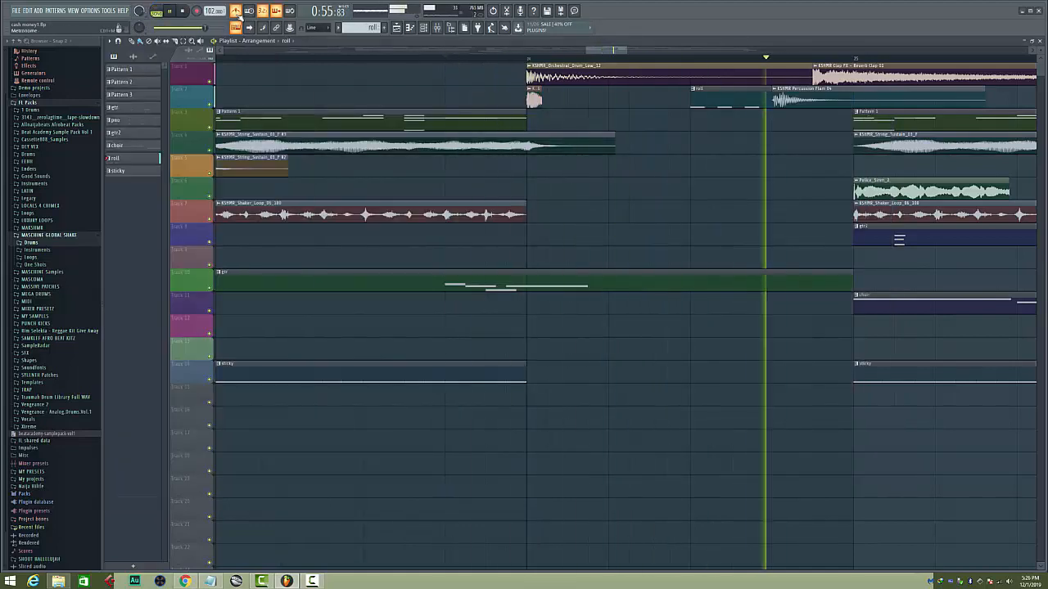
key(space)
key(space)
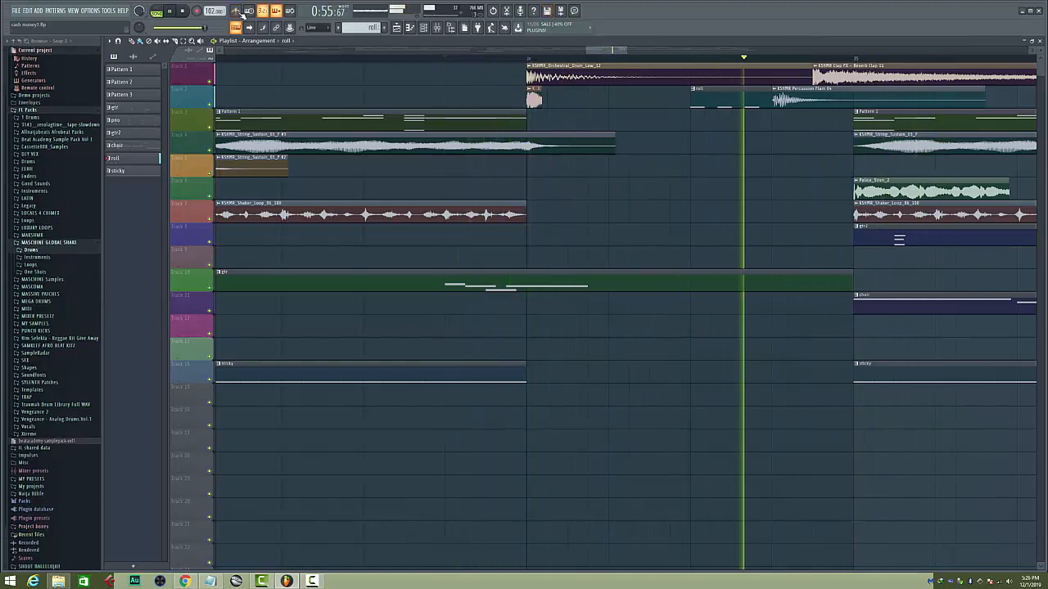
key(space)
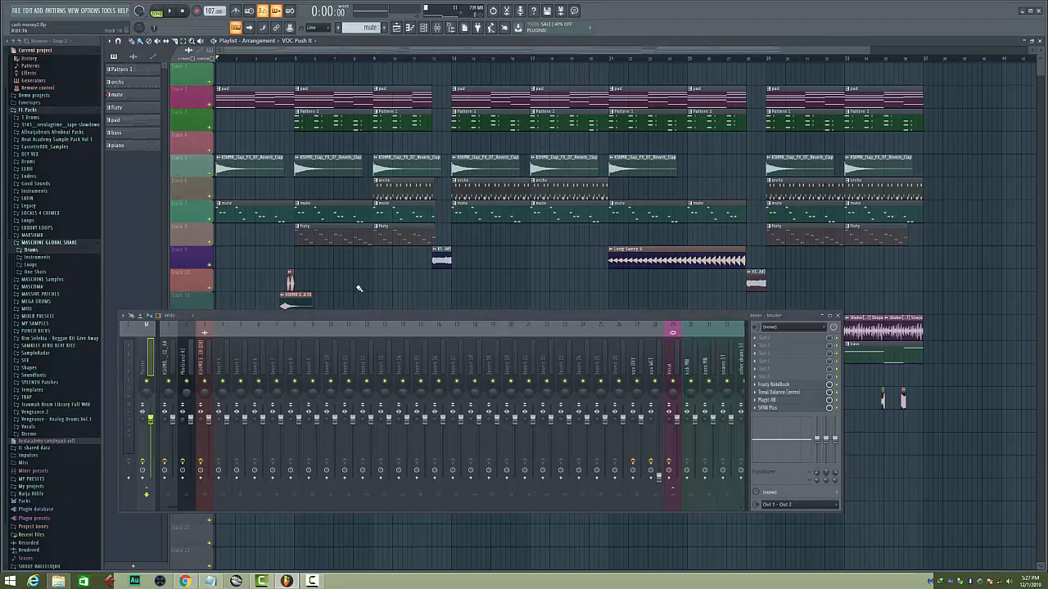
Hide the mixer and play the full cash money2 arrangement from the start
click(436, 28)
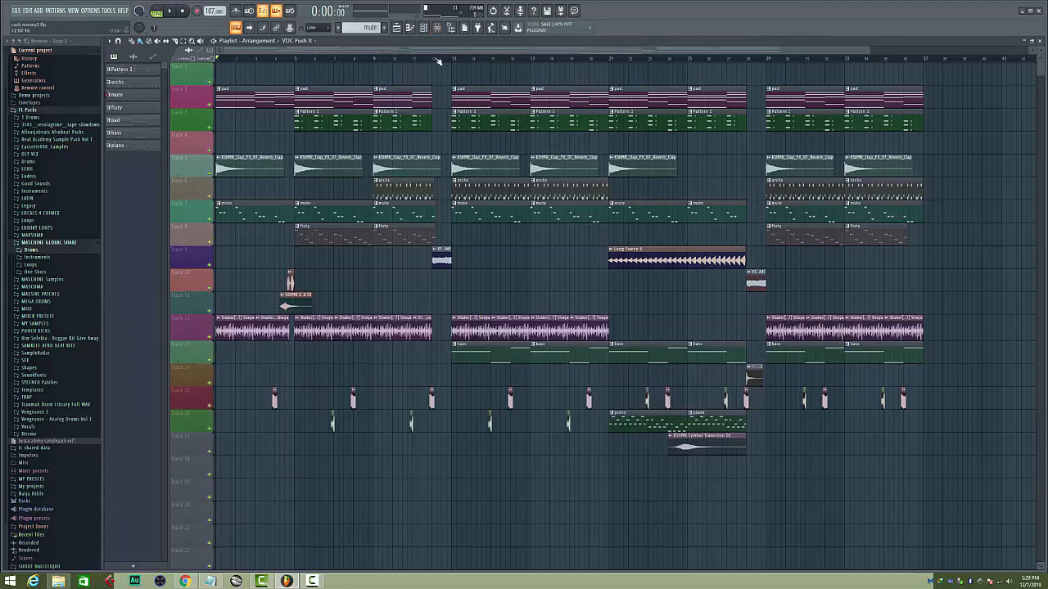
scroll(437, 62, down, 2)
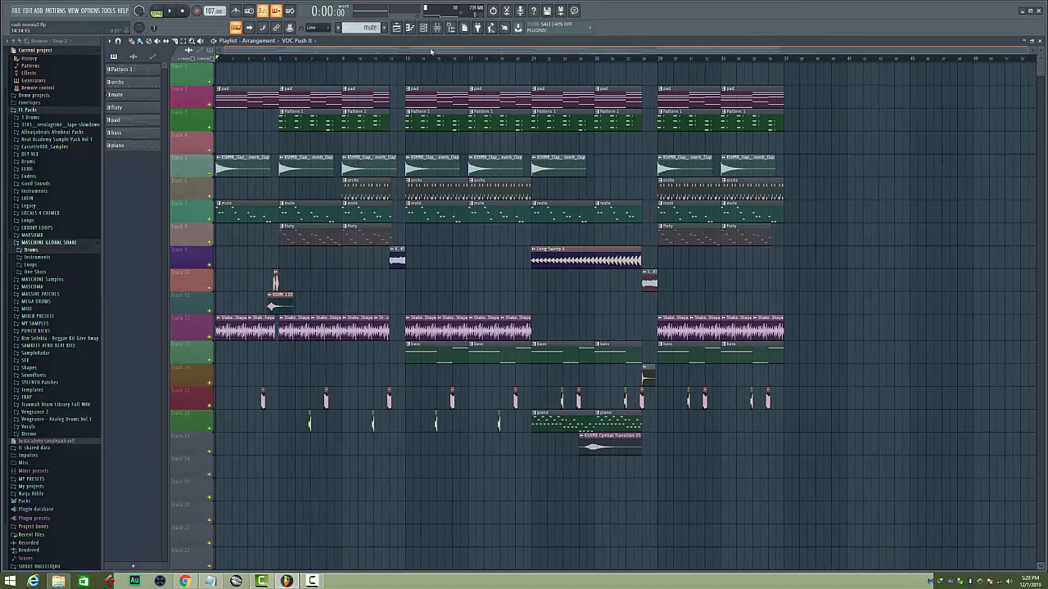
scroll(419, 61, up, 2)
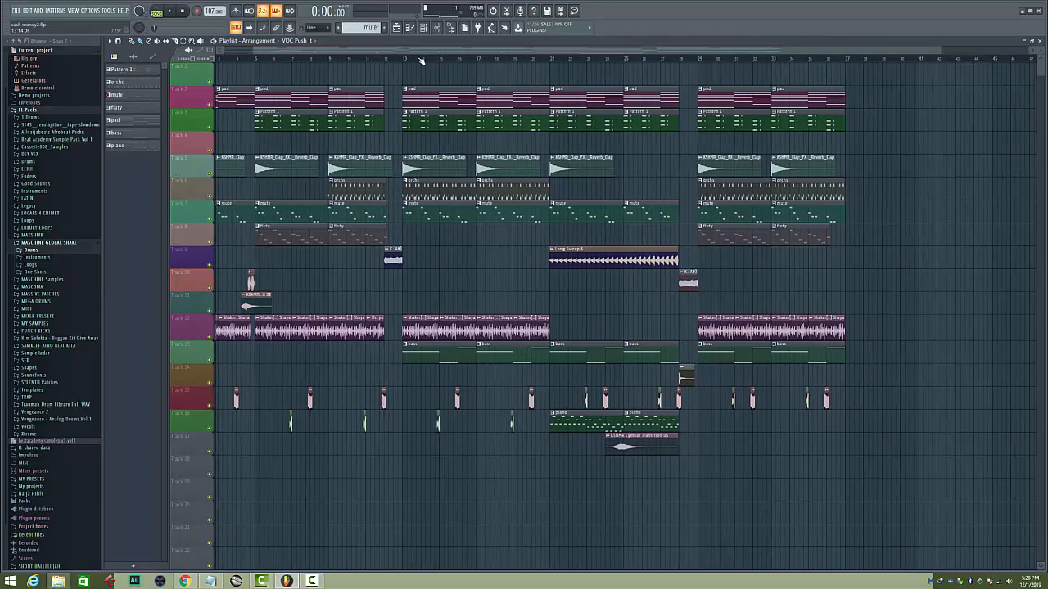
drag(426, 53, 389, 55)
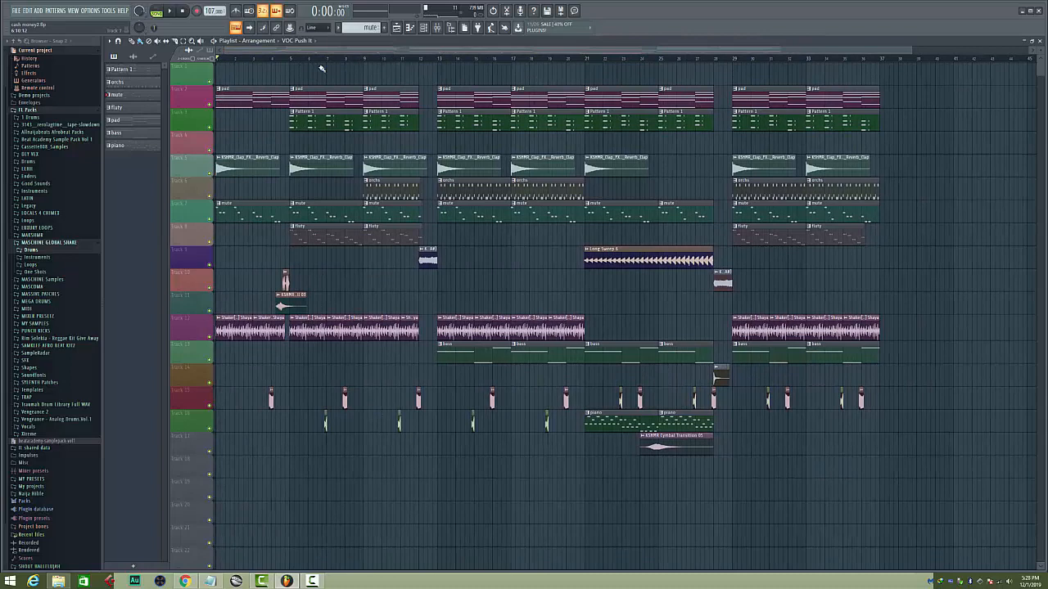
key(space)
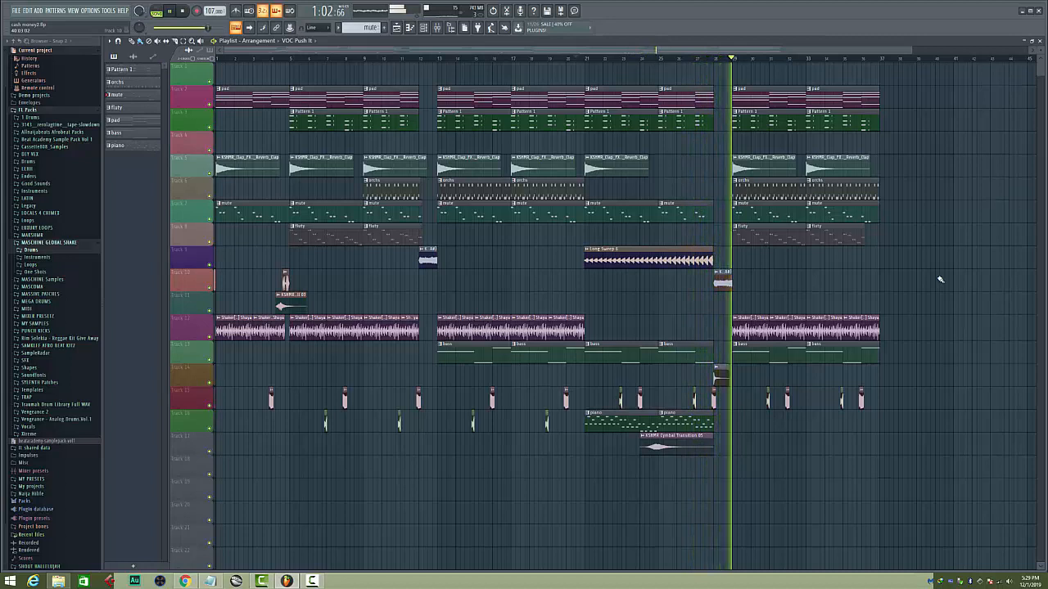
Stop playback, place the playhead in bar 6 ahead of a Track 16 vocal clip, and open the VOC Push It sample settings
key(space)
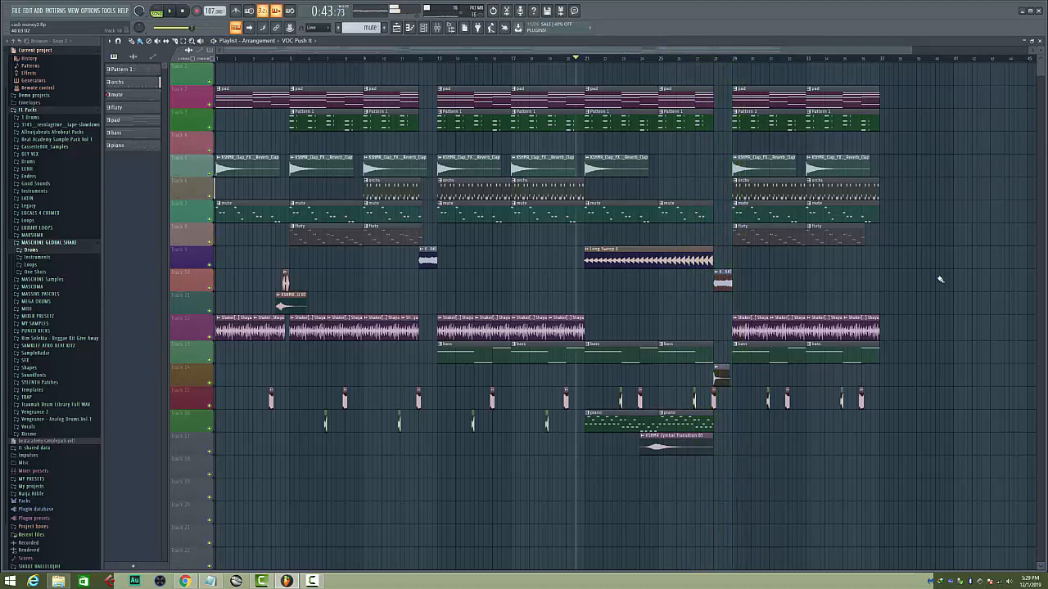
click(292, 61)
scroll(292, 61, down, 2)
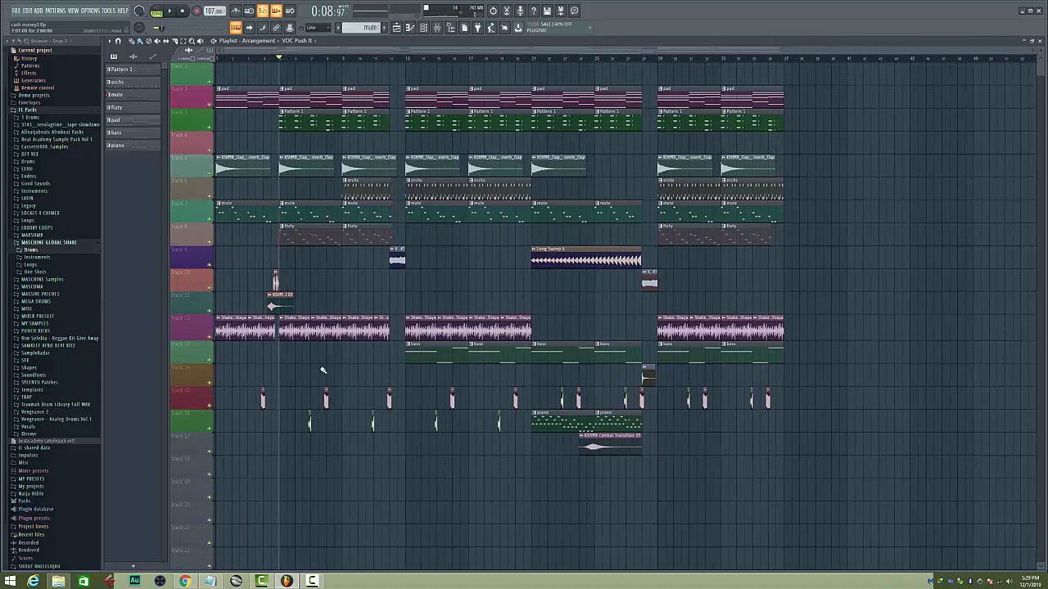
click(312, 59)
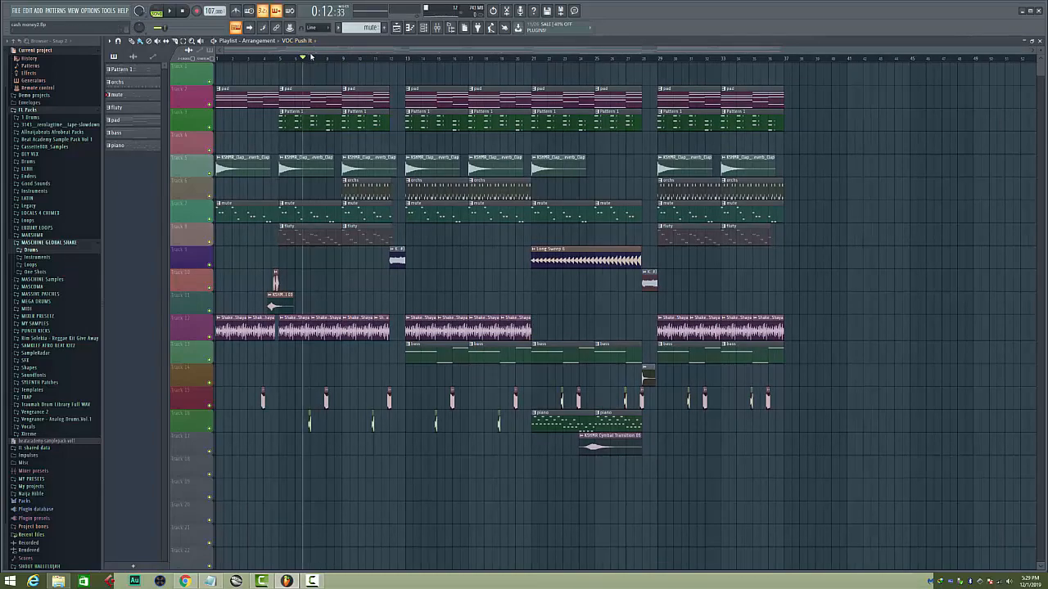
scroll(296, 211, up, 5)
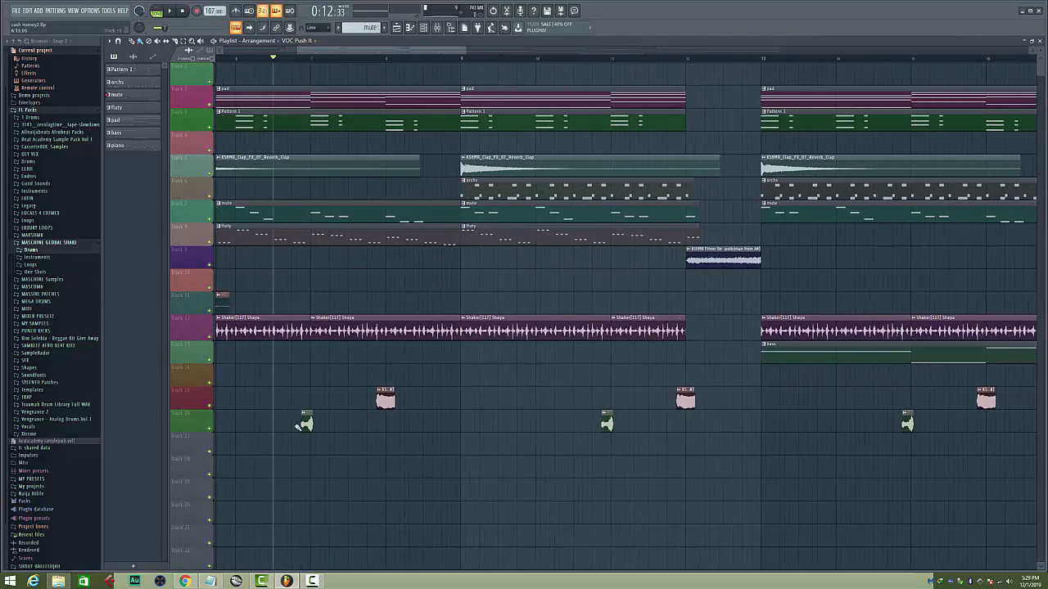
double_click(307, 422)
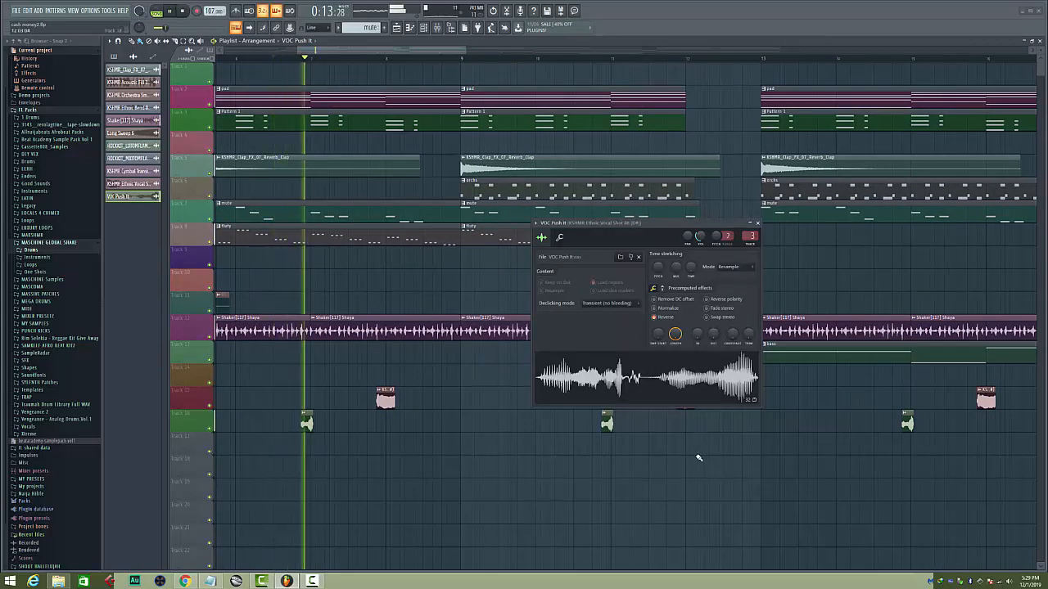
Solo Track 16 to isolate the VOC Push It clips, then unsolo it and stop playback
right_click(209, 428)
key(space)
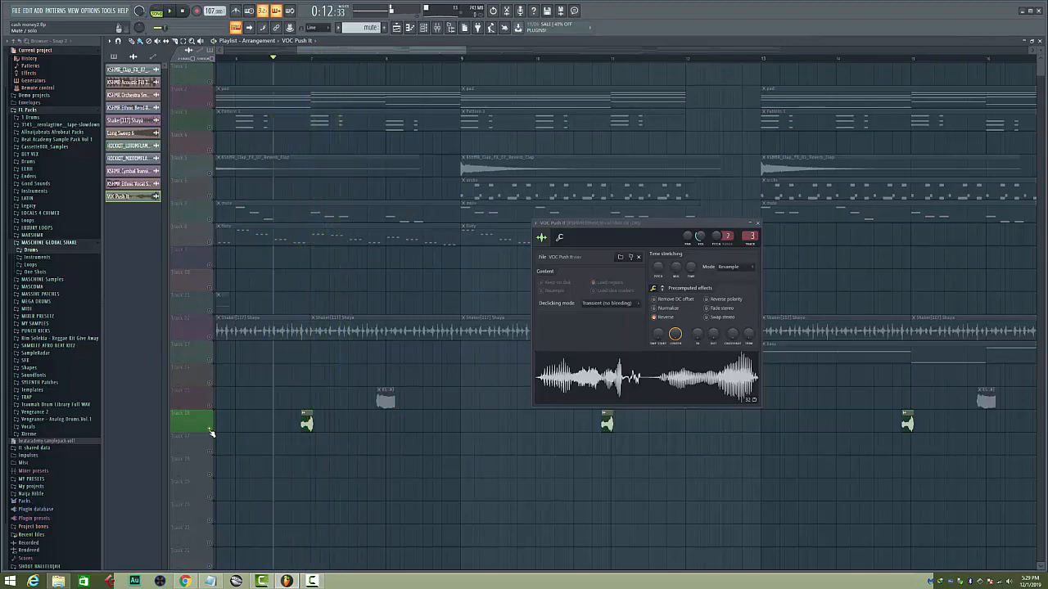
right_click(210, 428)
key(space)
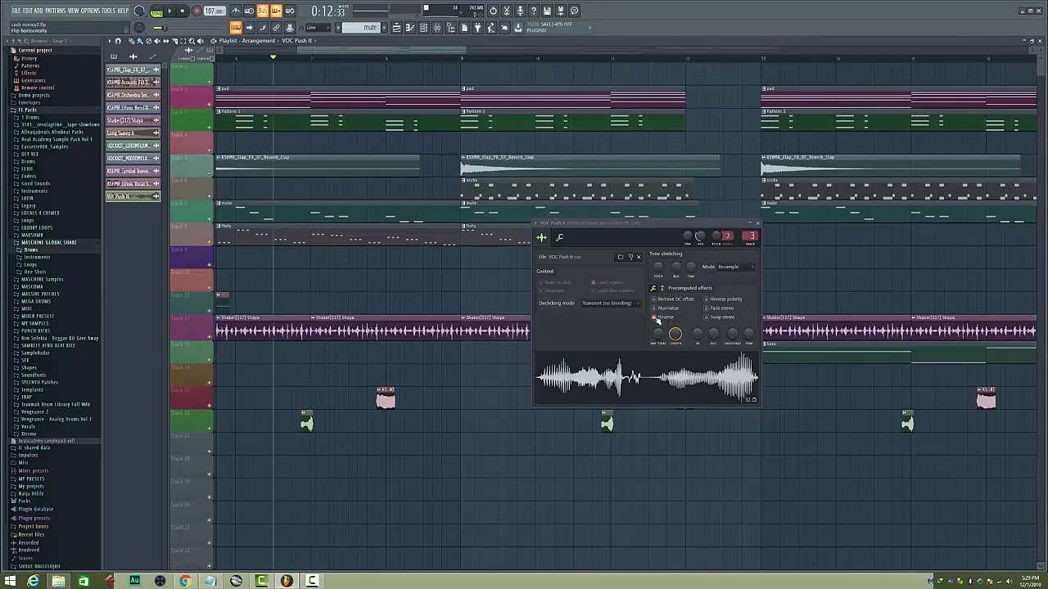
Compare the VOC Push It sample with Reverse off and on, play the reversed clip within the arrangement, and close its settings
click(655, 317)
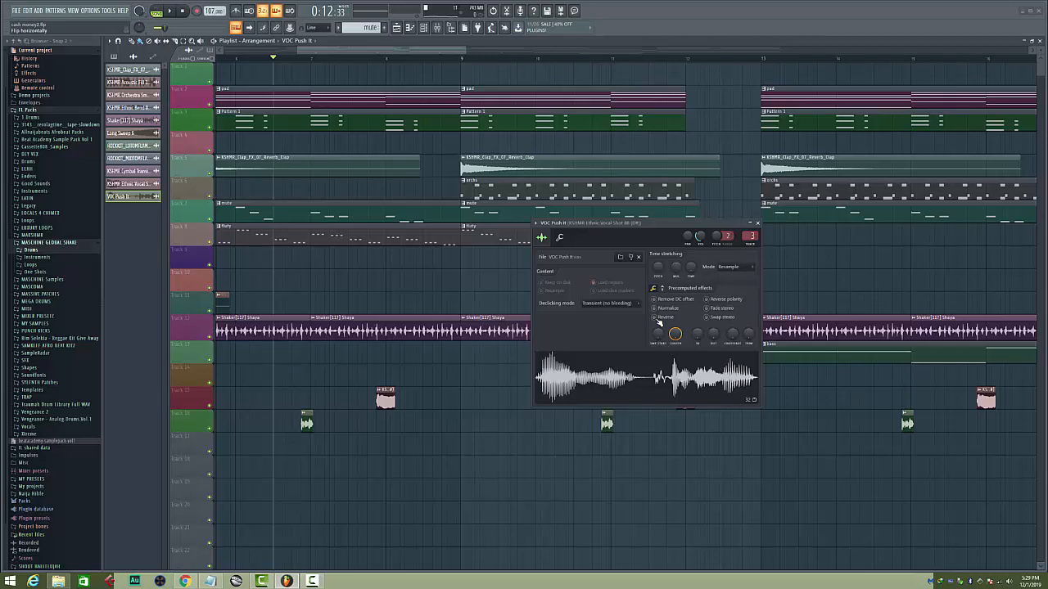
click(656, 318)
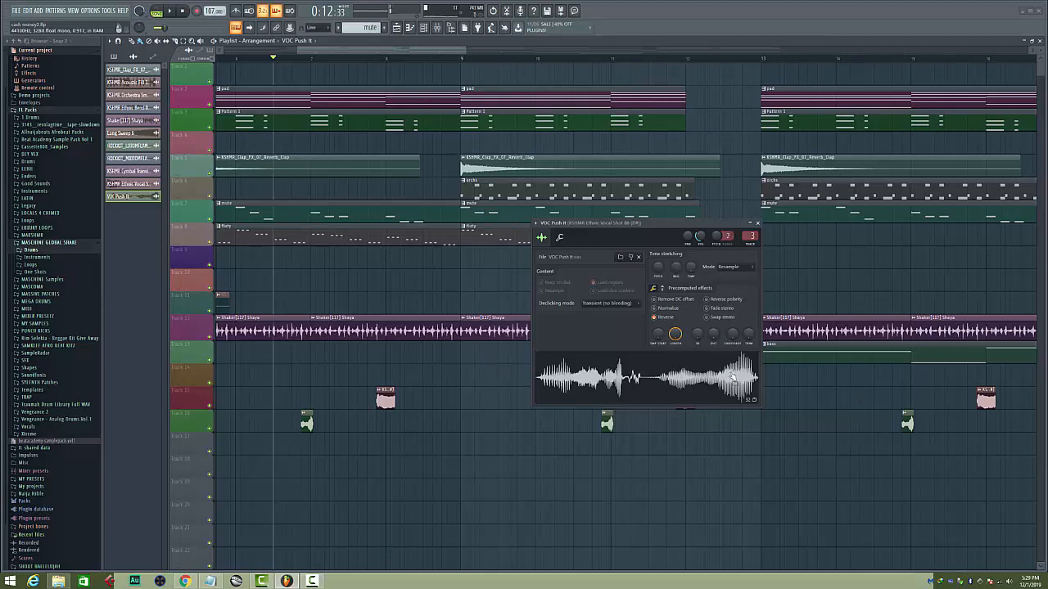
key(space)
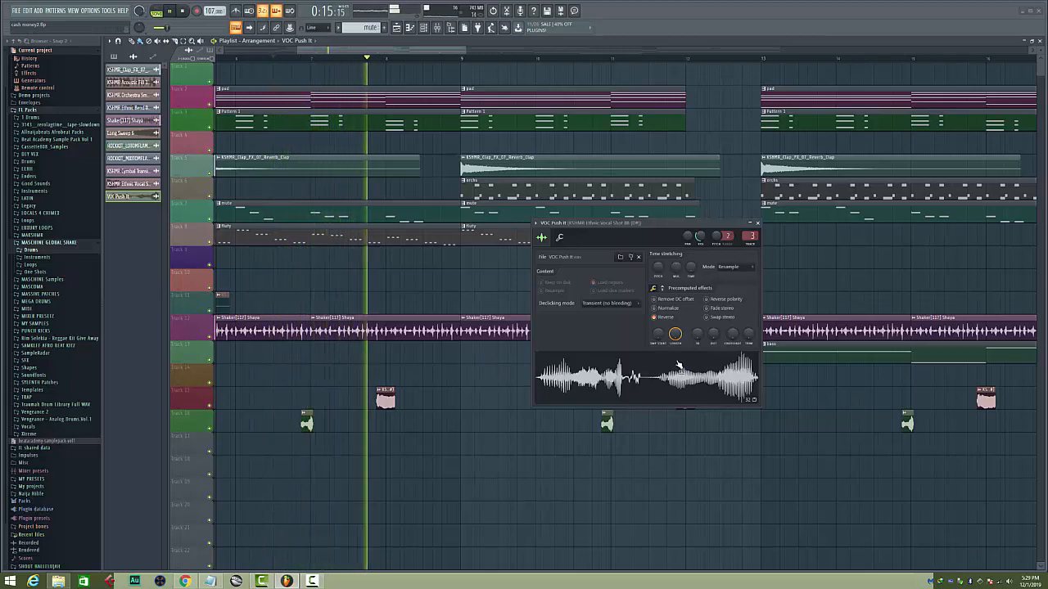
key(space)
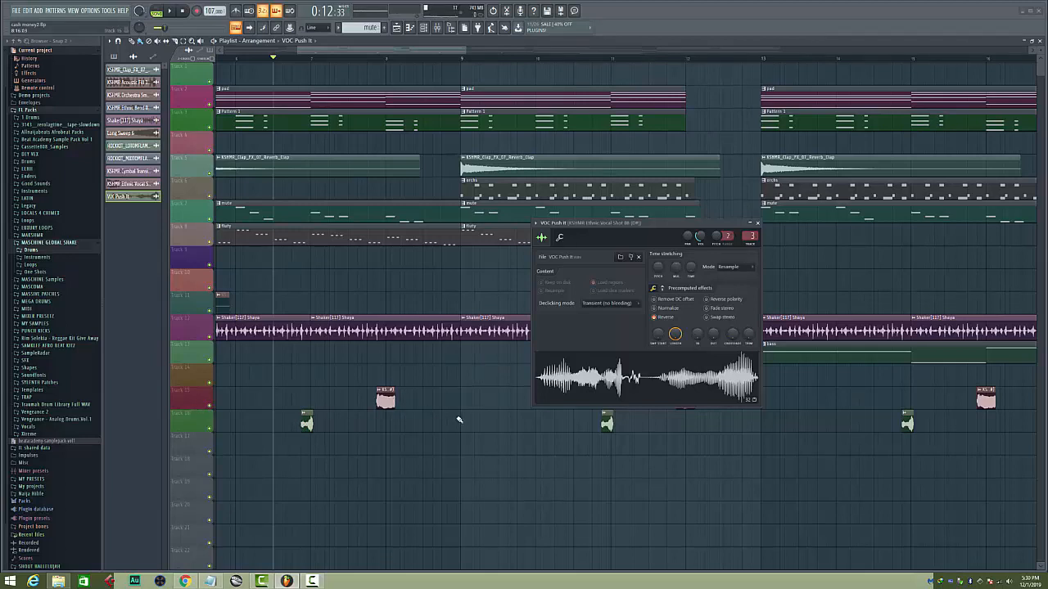
key(space)
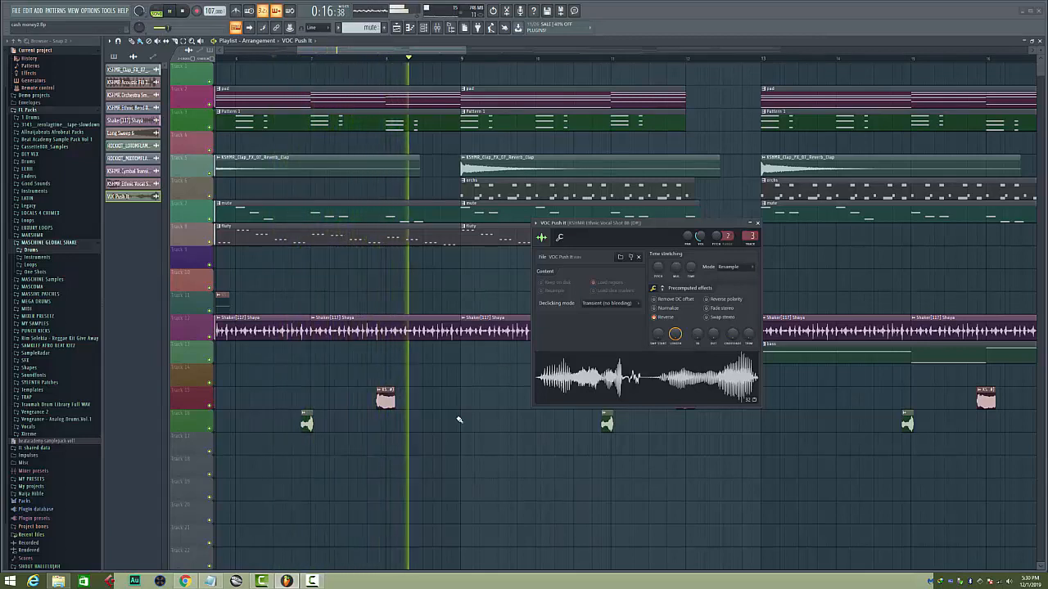
key(space)
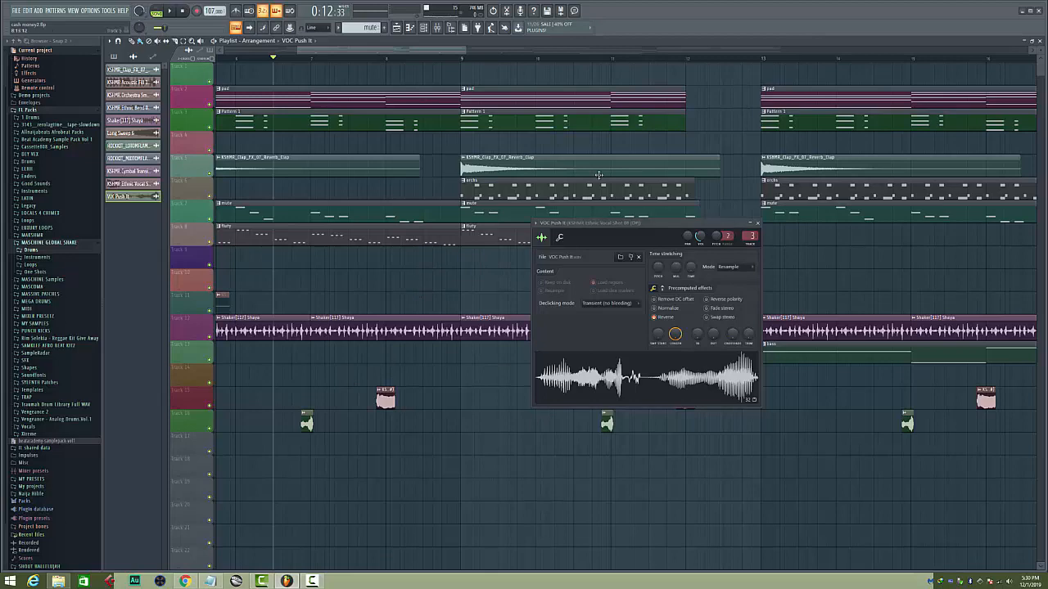
click(758, 224)
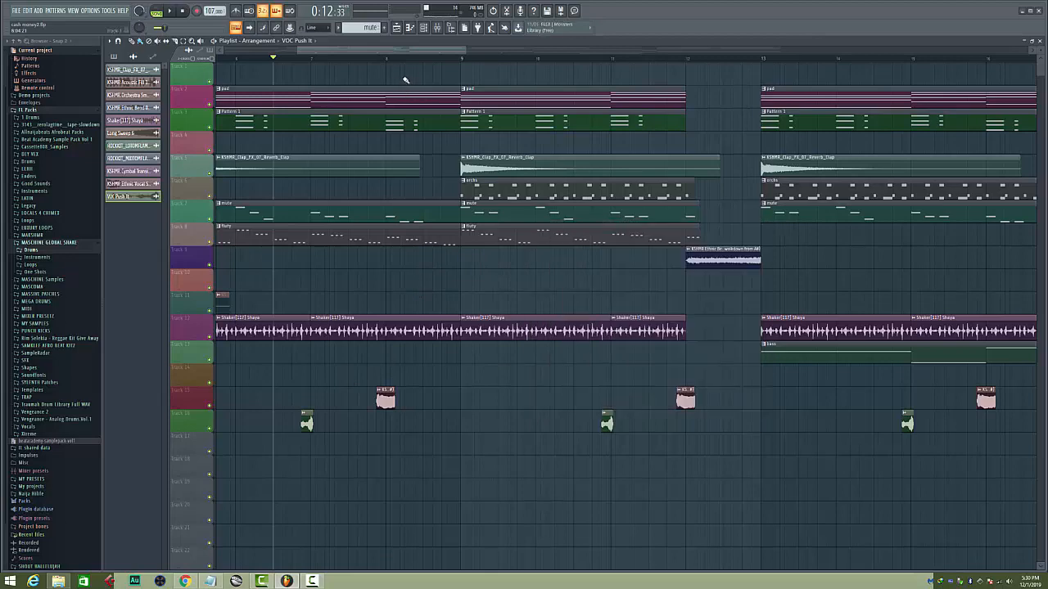
scroll(388, 60, down, 3)
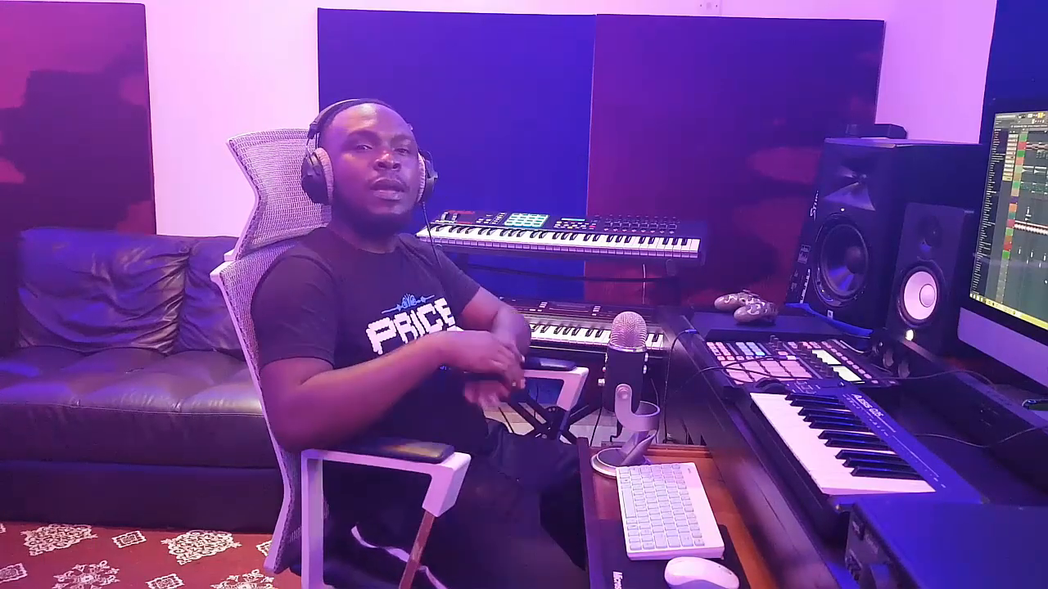
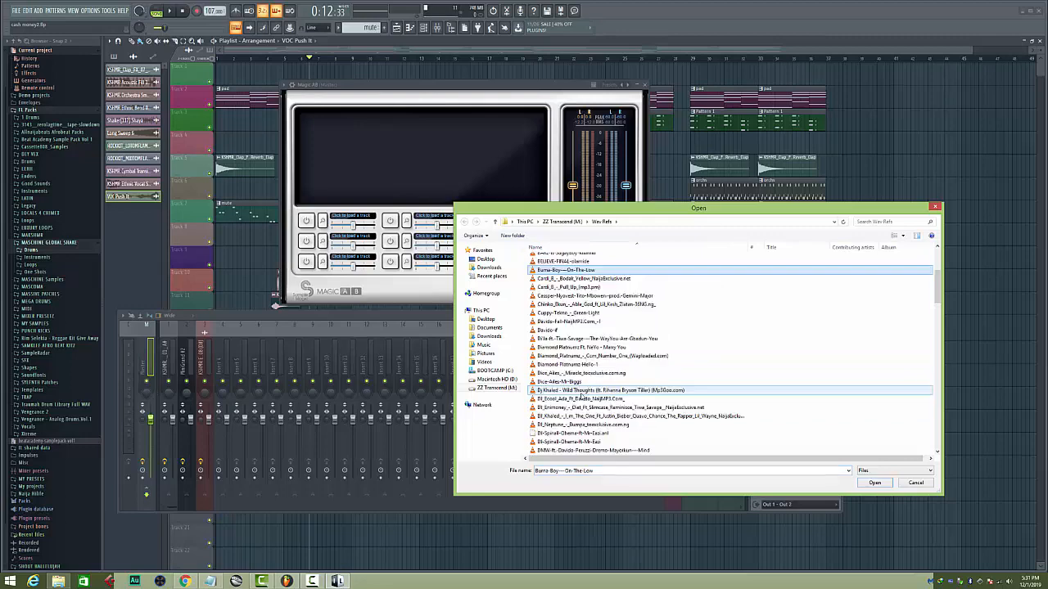
Browse the reference songs in the Wav Refs folder and close the file dialog without loading any
scroll(573, 376, down, 15)
scroll(567, 361, down, 15)
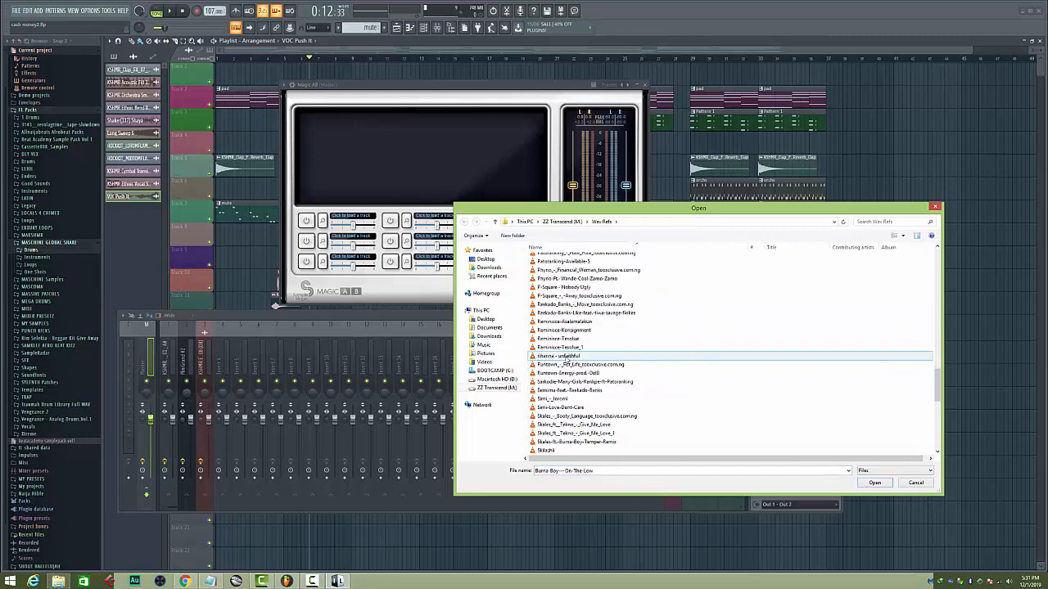
scroll(566, 361, up, 15)
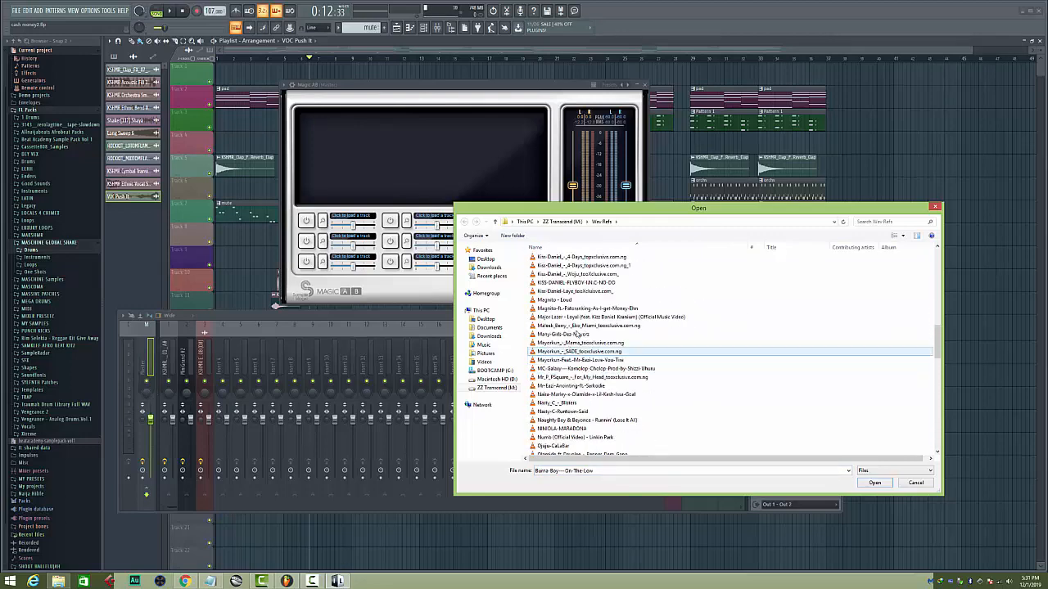
click(920, 484)
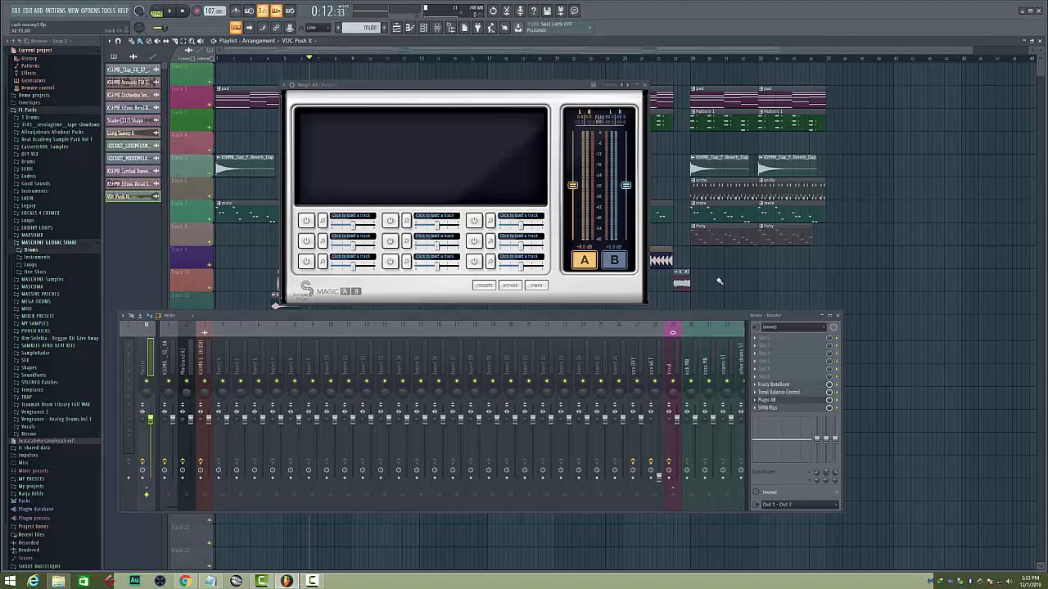
Close the Magic AB plugin and the mixer, and play the arrangement from around bar 12 before stopping
click(645, 85)
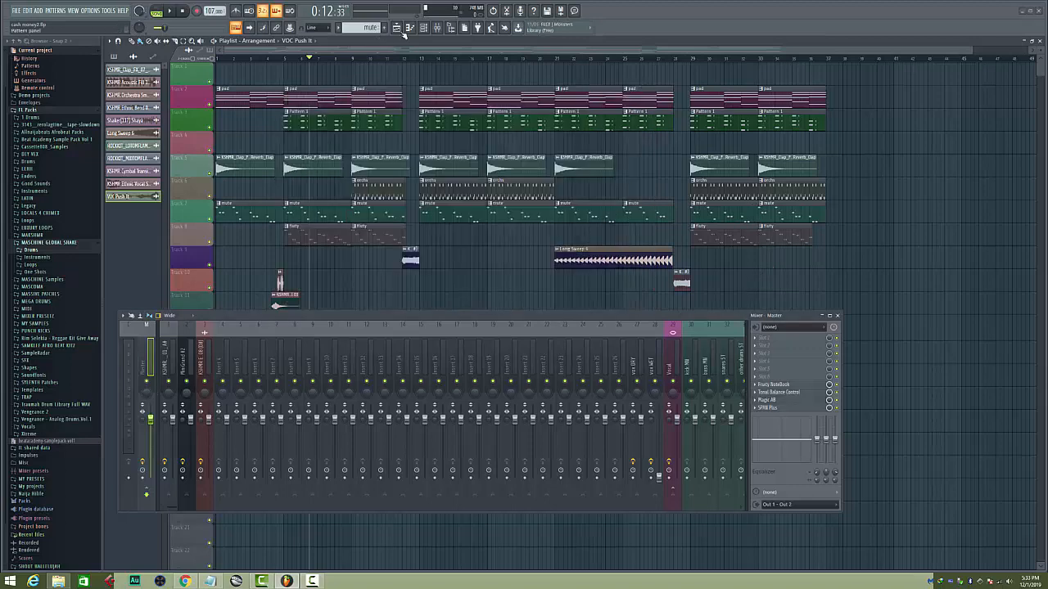
click(437, 27)
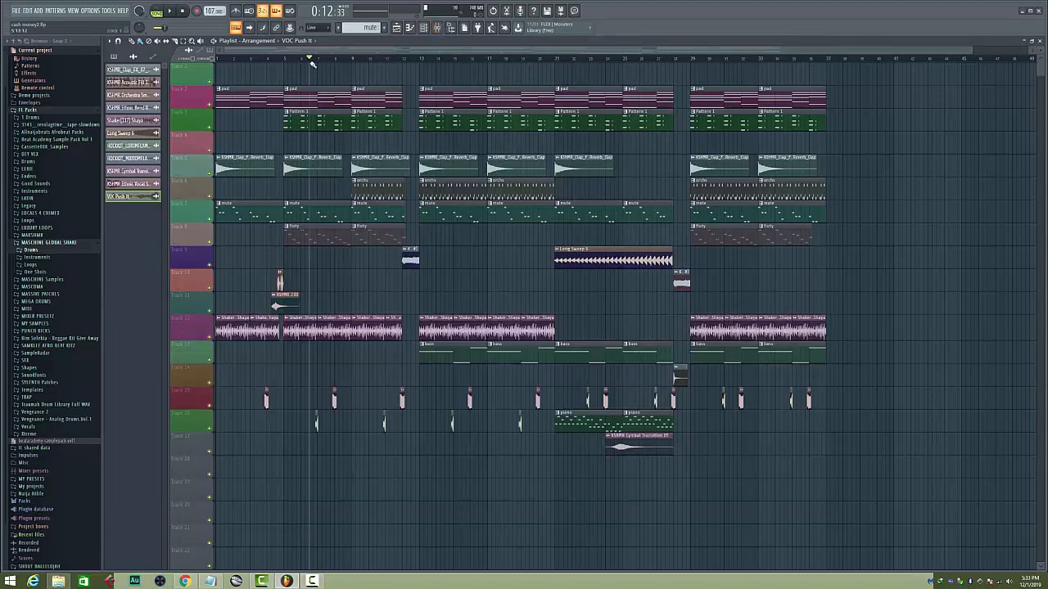
click(398, 62)
key(space)
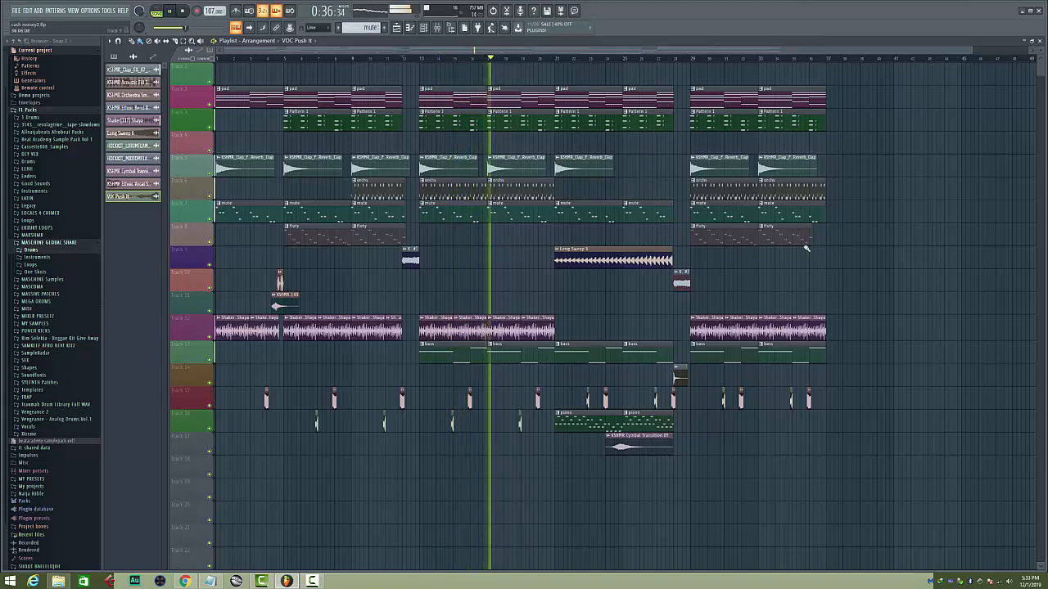
key(space)
Place the playhead at bar 13, play the Track 2 pad soloed, and unsolo it
click(420, 59)
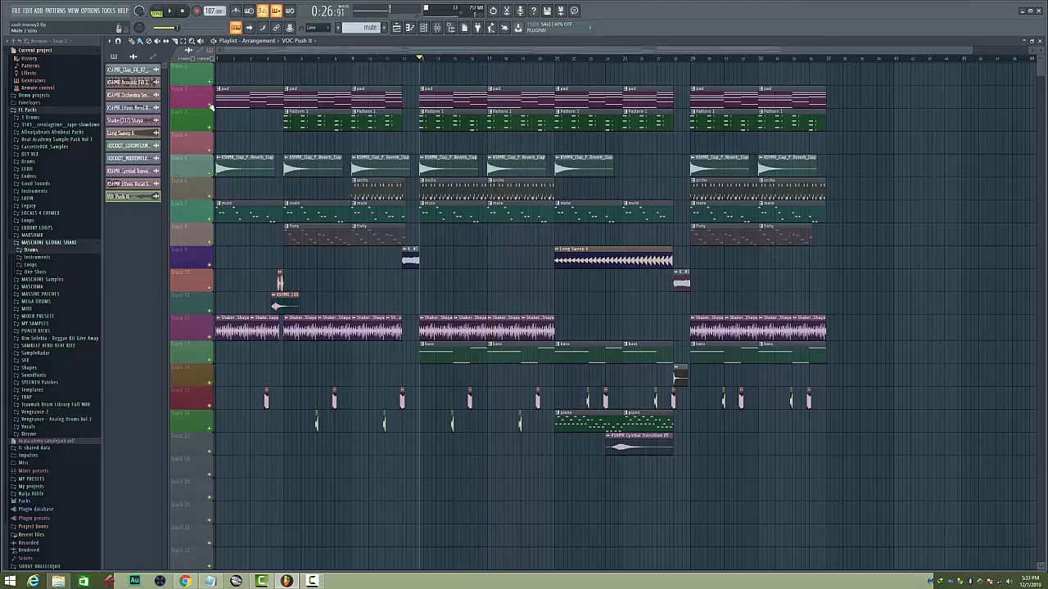
right_click(211, 104)
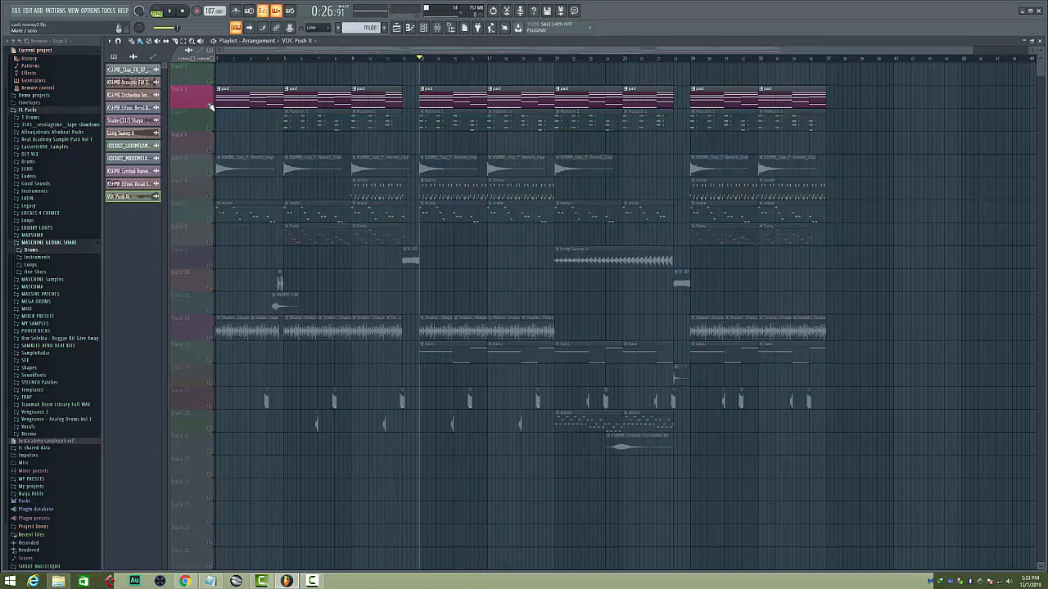
key(space)
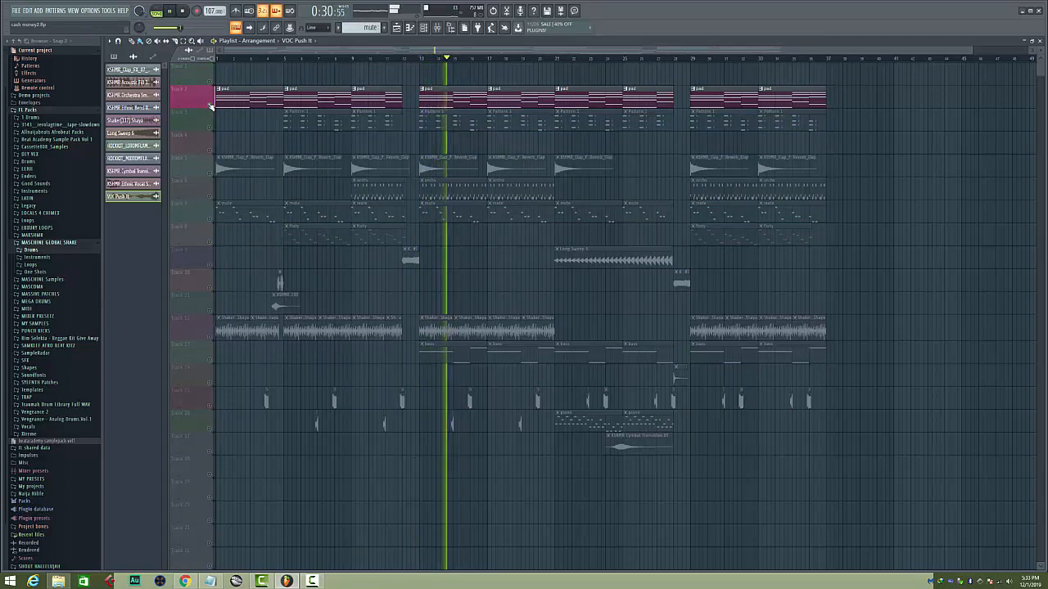
key(space)
right_click(210, 105)
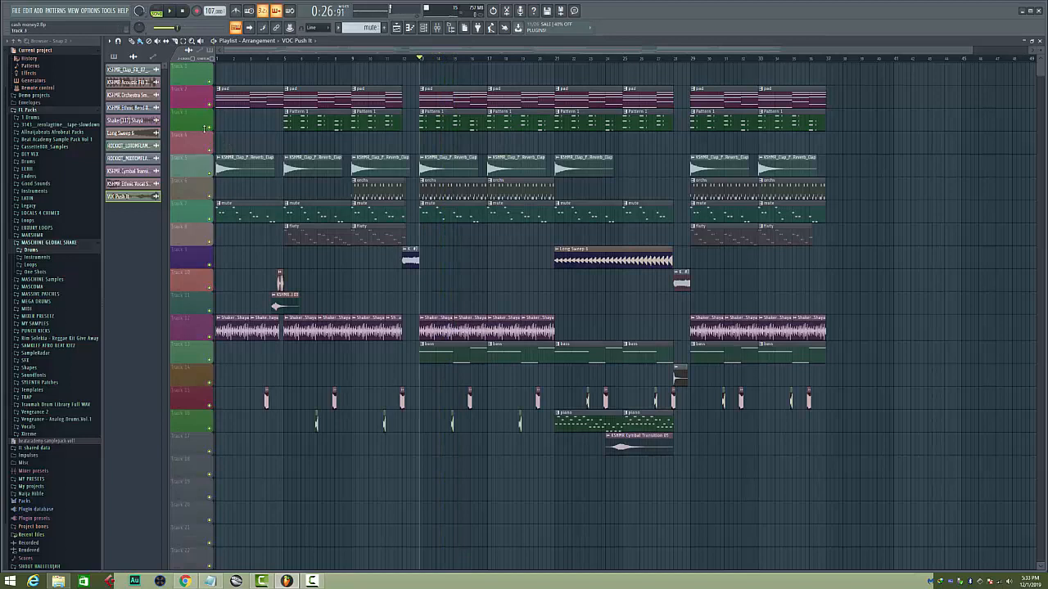
Solo Pattern 1 on Track 3, play it from bar 13, and unsolo it
right_click(211, 127)
key(space)
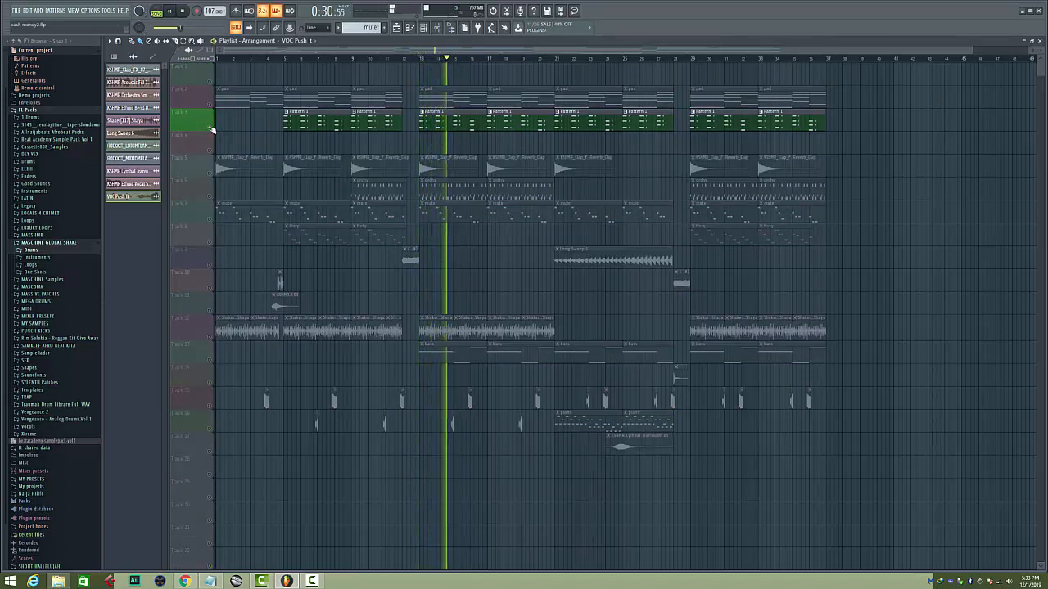
key(space)
right_click(210, 127)
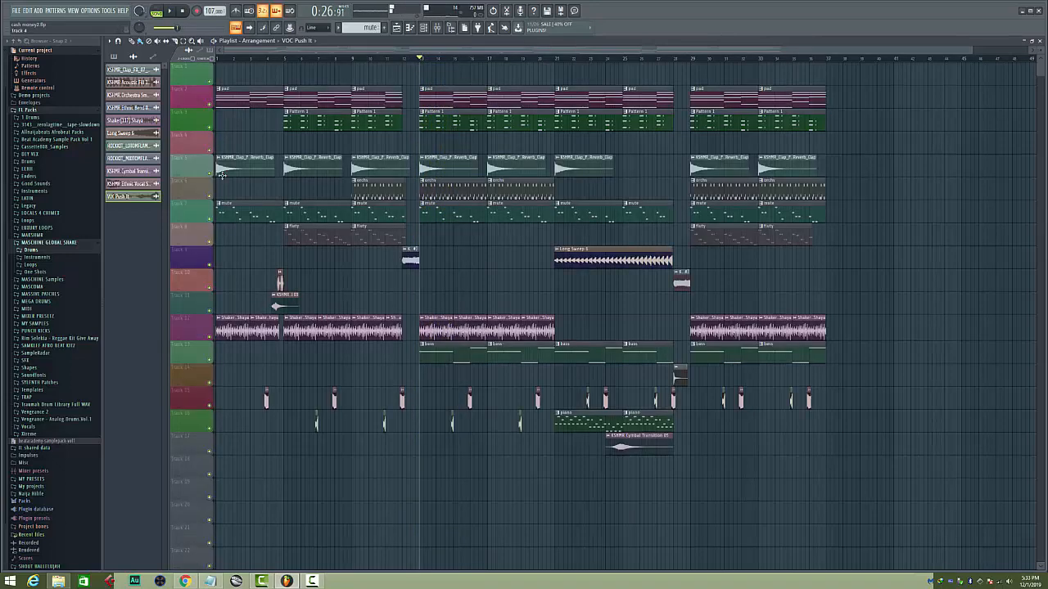
Solo the mute pattern on Track 7, play it from bar 13, and unsolo it
right_click(211, 219)
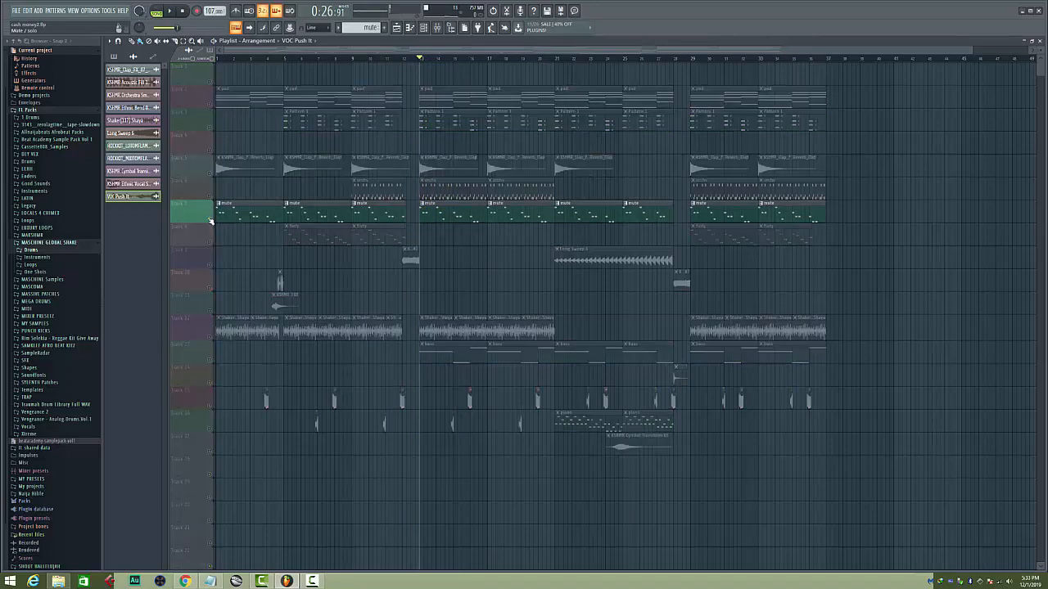
key(space)
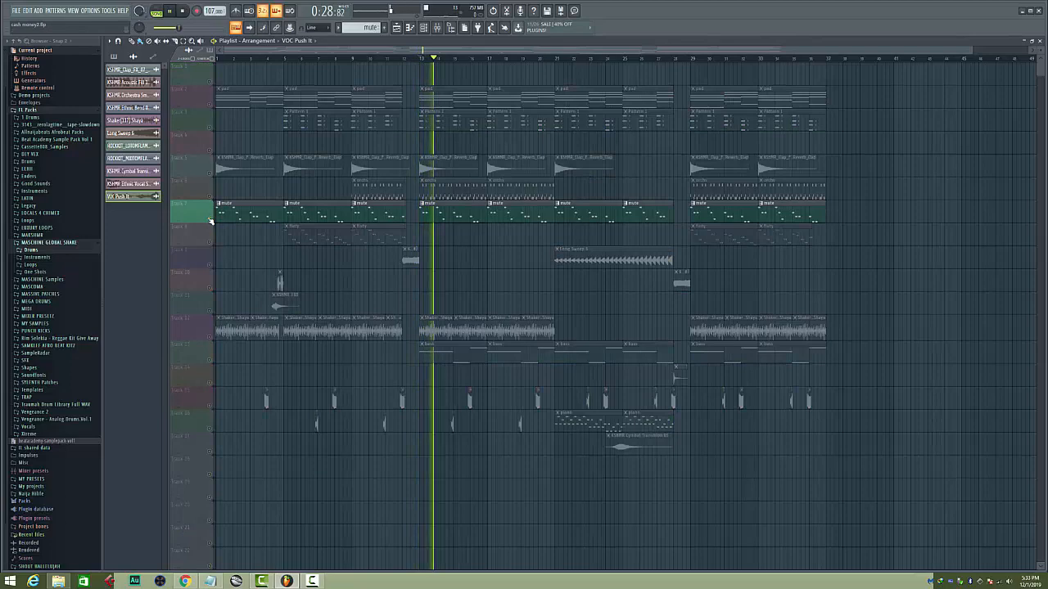
right_click(210, 220)
key(space)
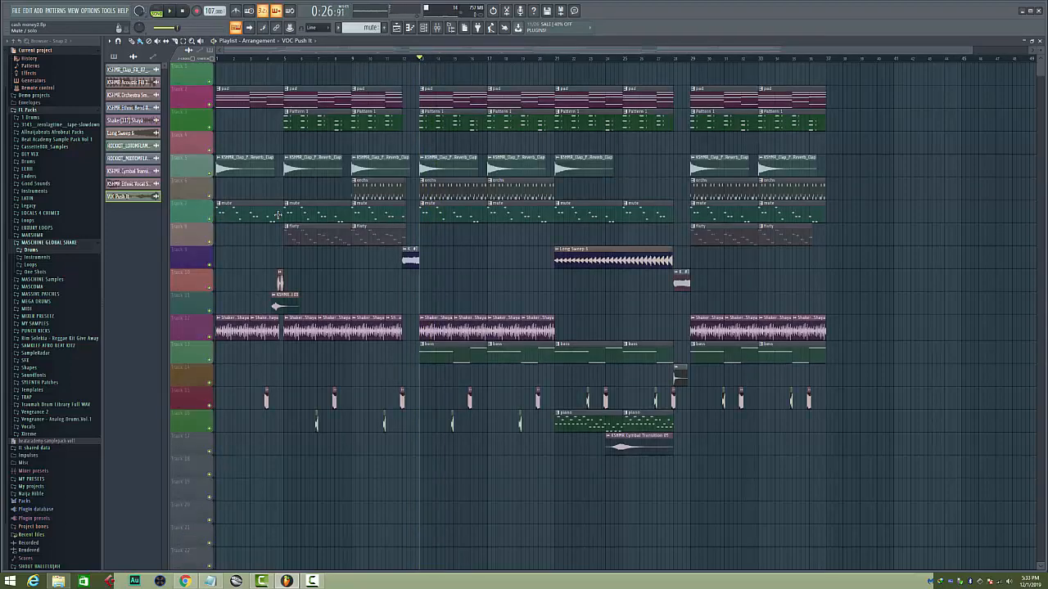
Solo Track 3, unmute Track 7 alongside it, and play the two tracks together from bar 13
right_click(210, 127)
click(210, 220)
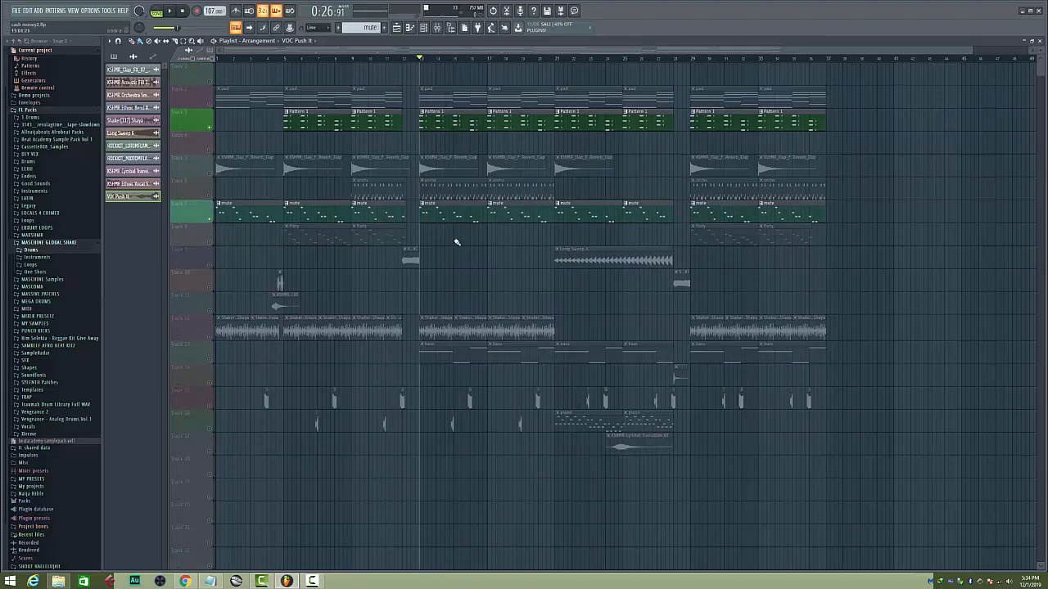
key(space)
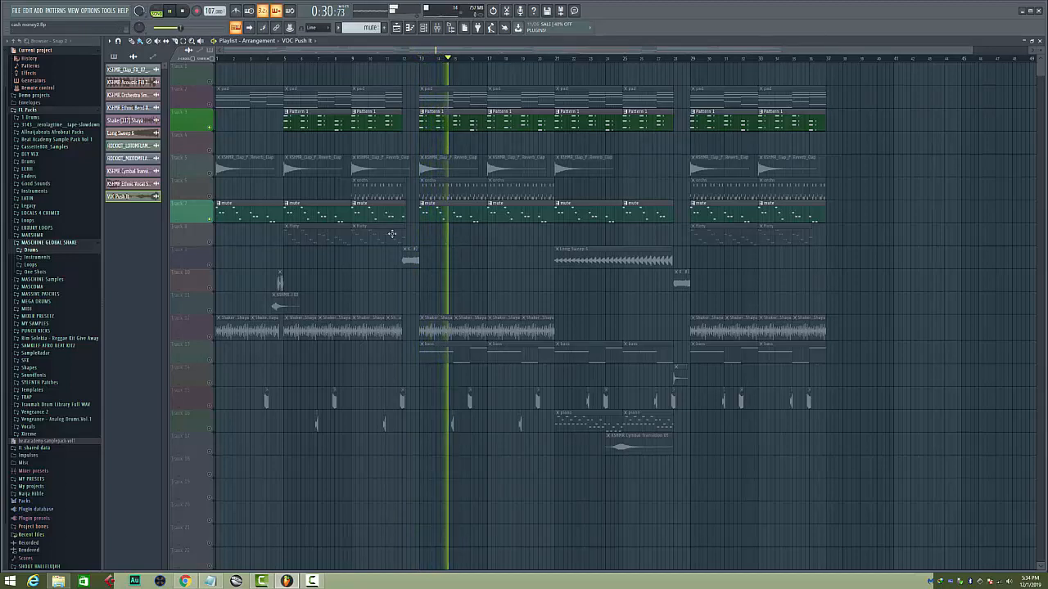
key(space)
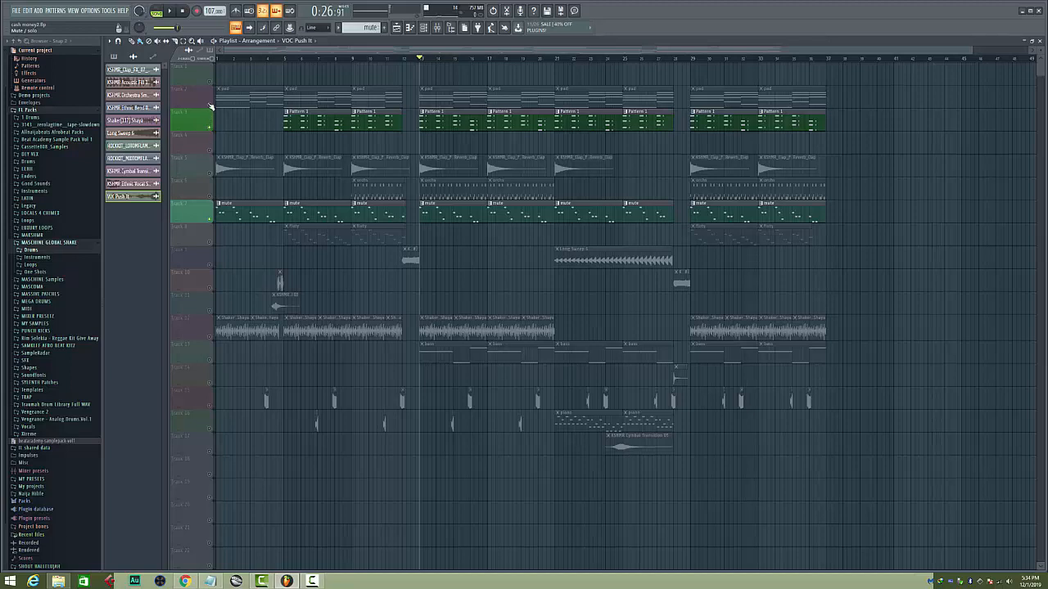
Unmute the Track 2 pad and the Track 12 shaker, and play them with Tracks 3 and 7
click(211, 107)
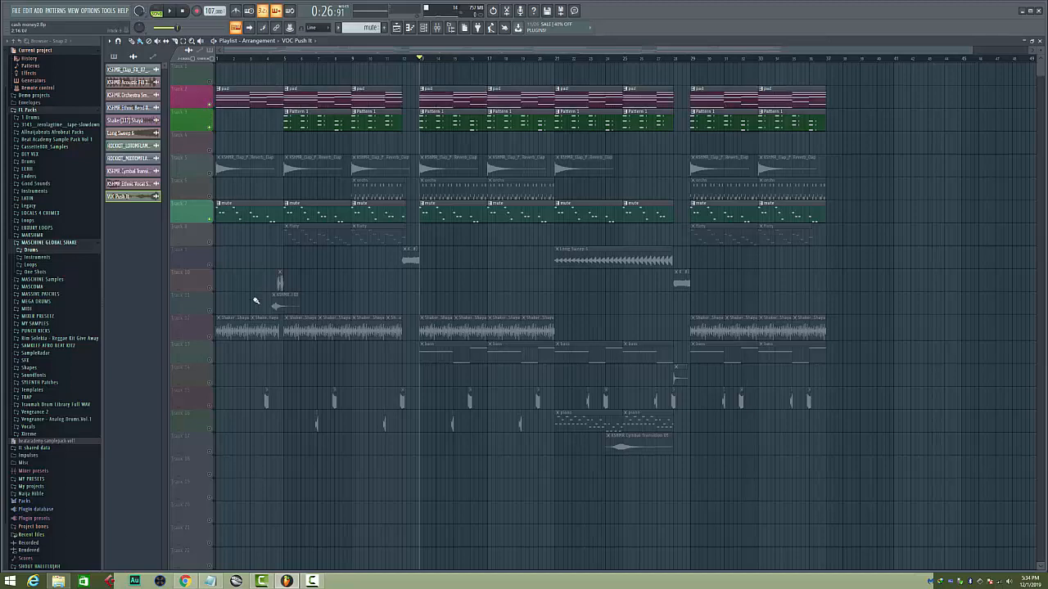
click(212, 336)
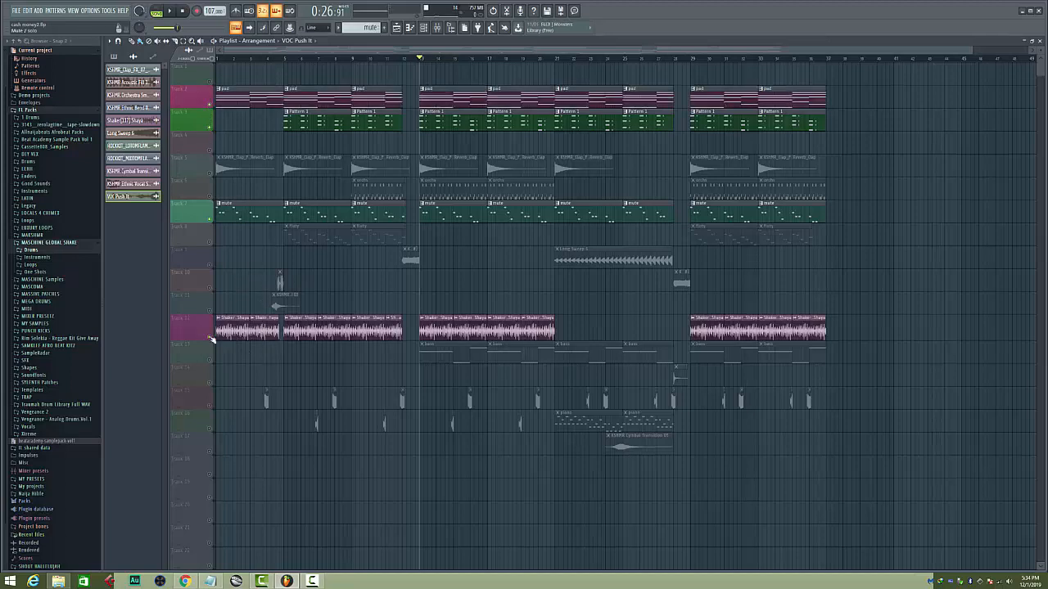
key(space)
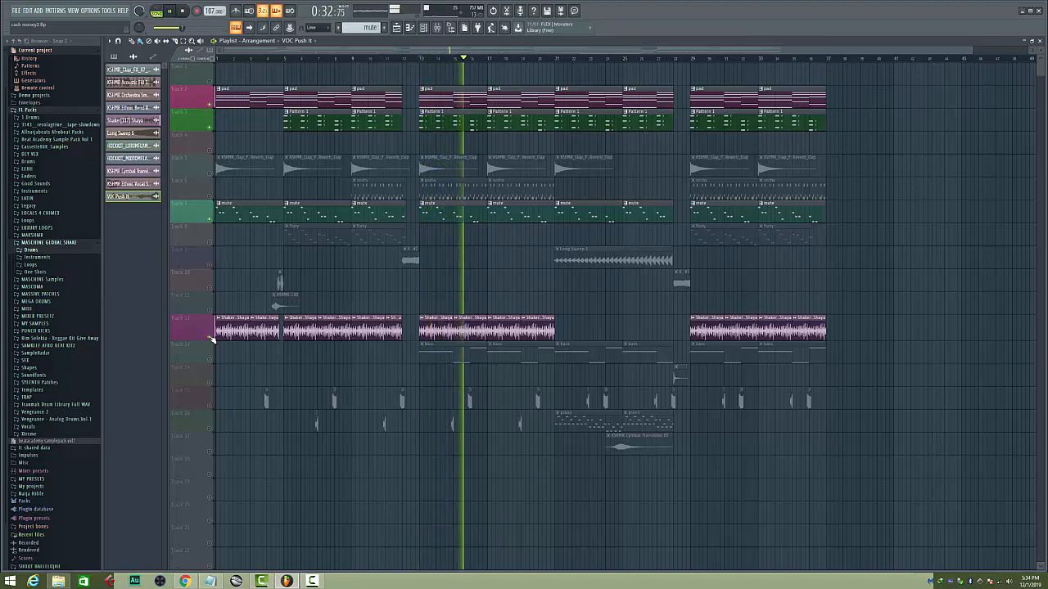
key(space)
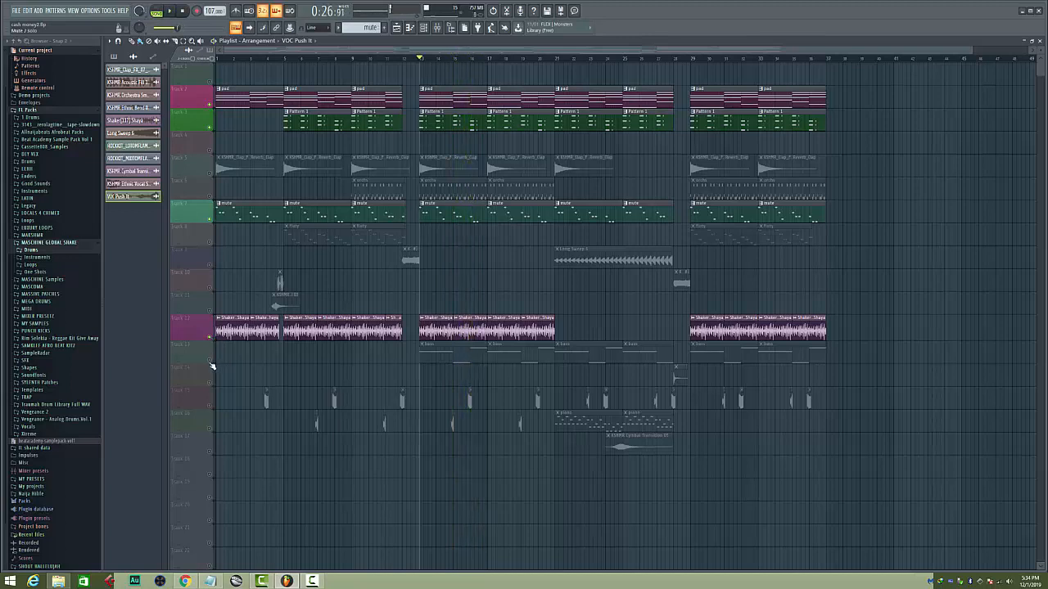
Unmute the Track 13 bass and play it with the pad, Pattern 1, mute and shaker tracks
click(211, 361)
key(space)
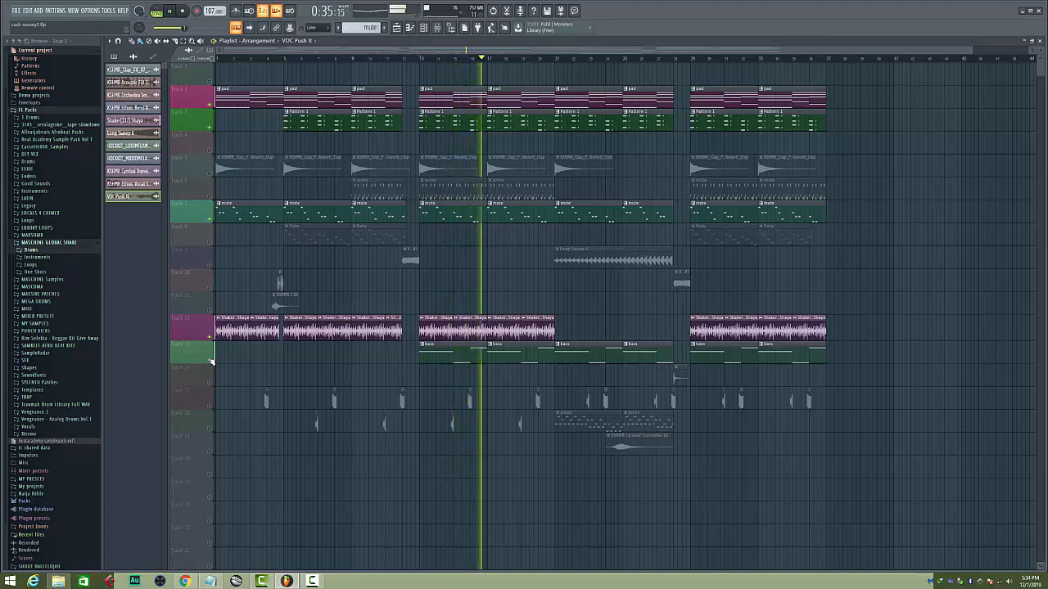
key(space)
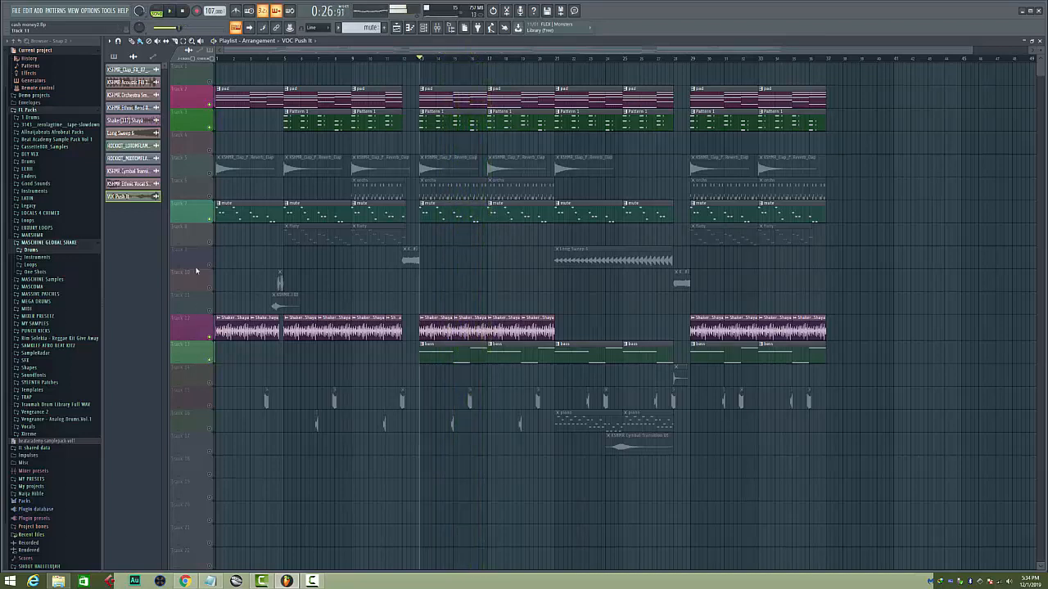
Unmute Track 6 and play it with the other active tracks, then use its solo toggle to re-enable all tracks
click(214, 201)
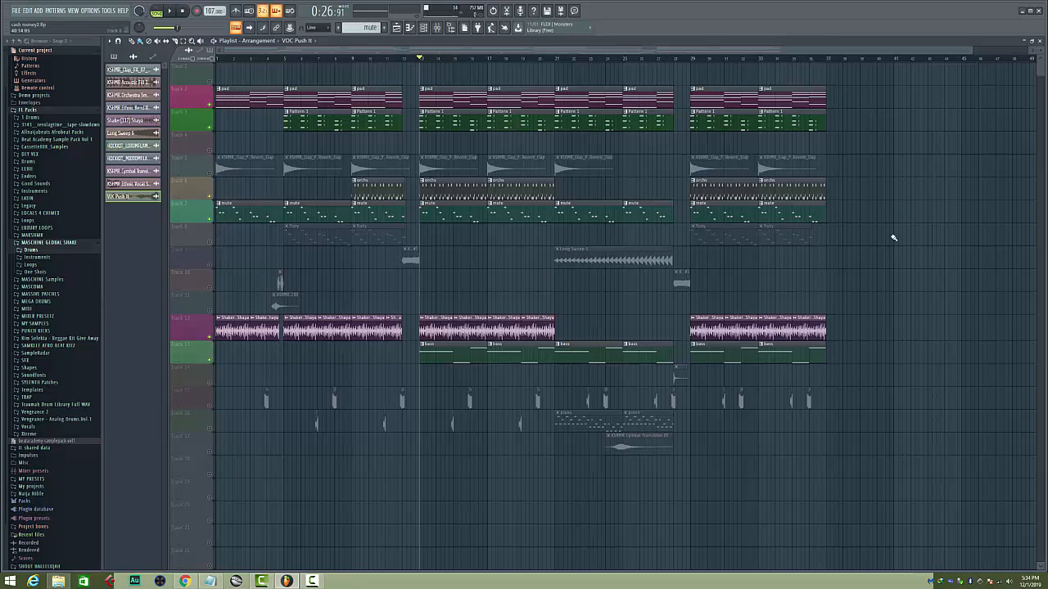
key(space)
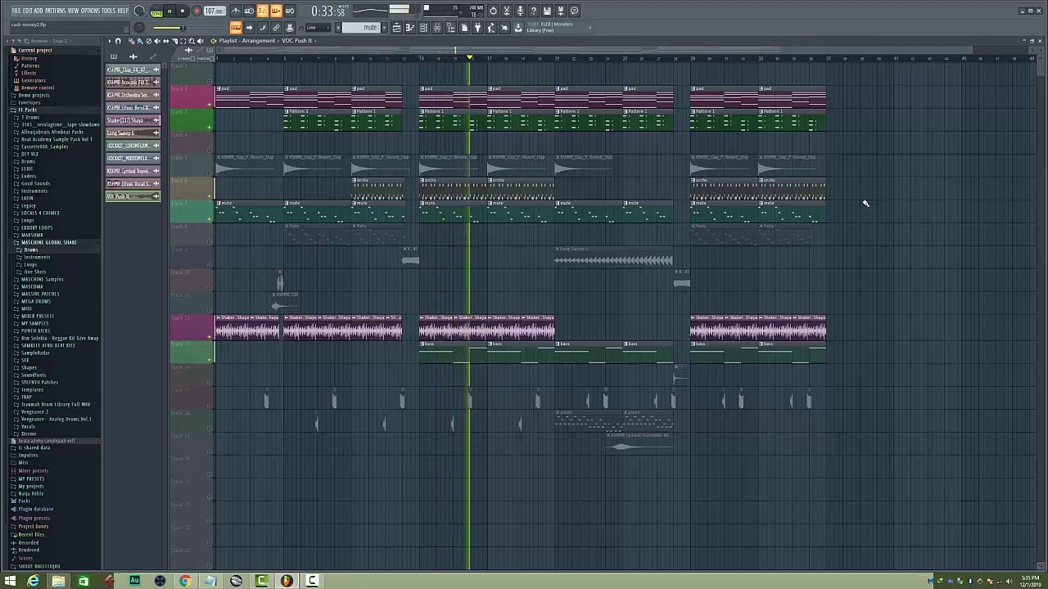
key(space)
right_click(213, 197)
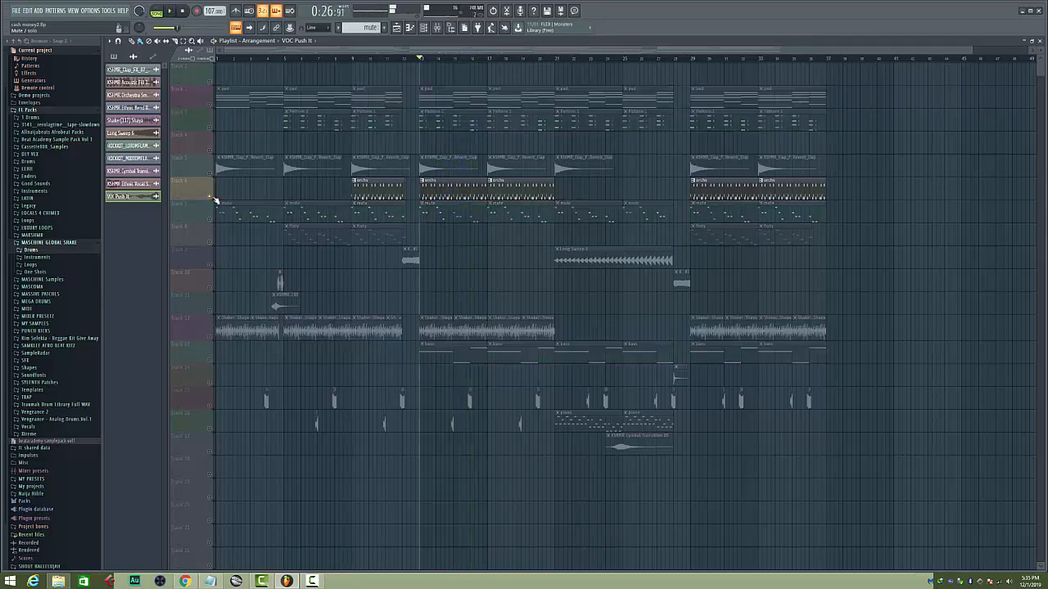
right_click(212, 197)
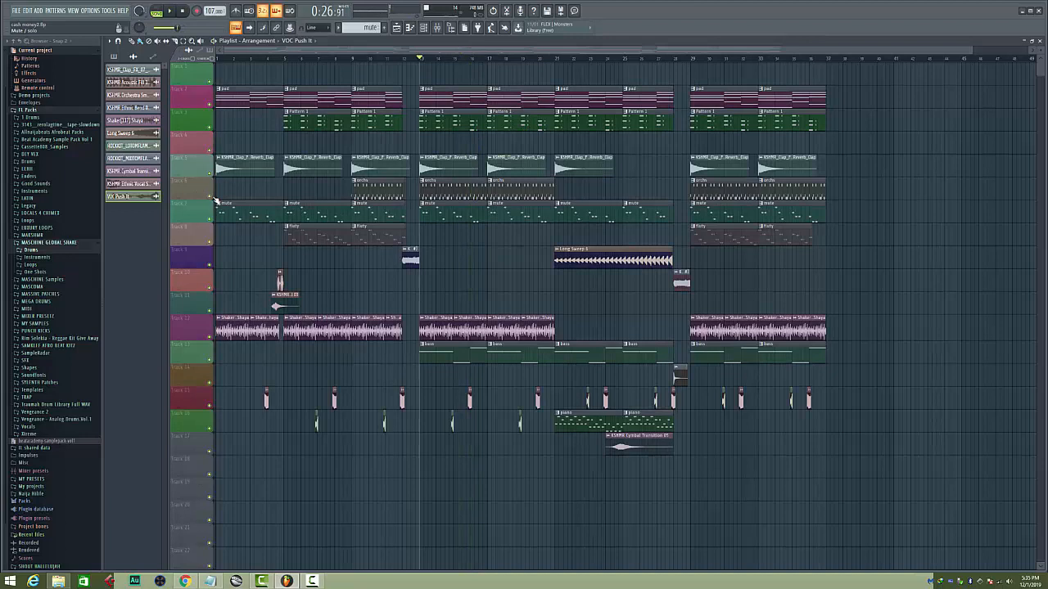